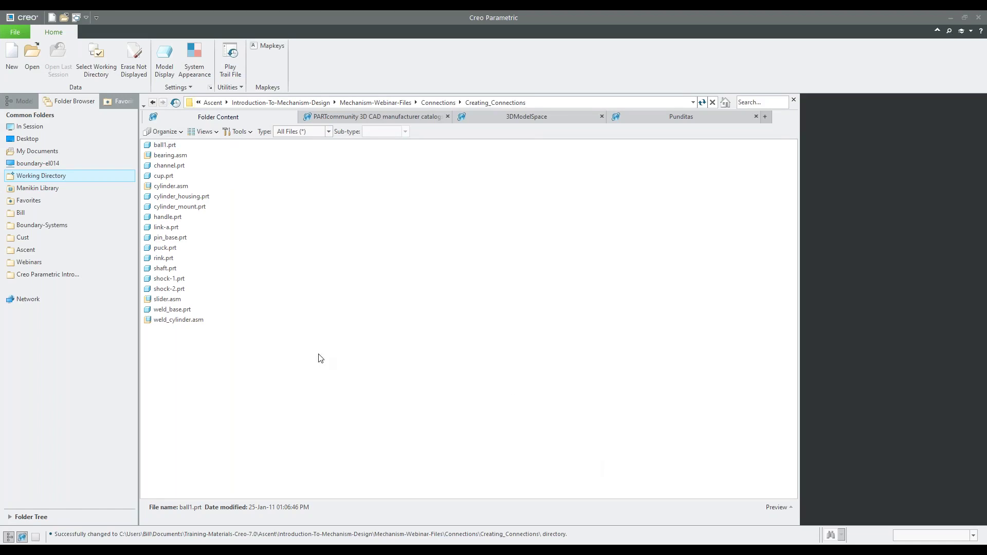
Create a new assembly named 'pin' and choose pin_base.prt as its first component.
{"action": "left_click", "coordinate": [12, 59]}
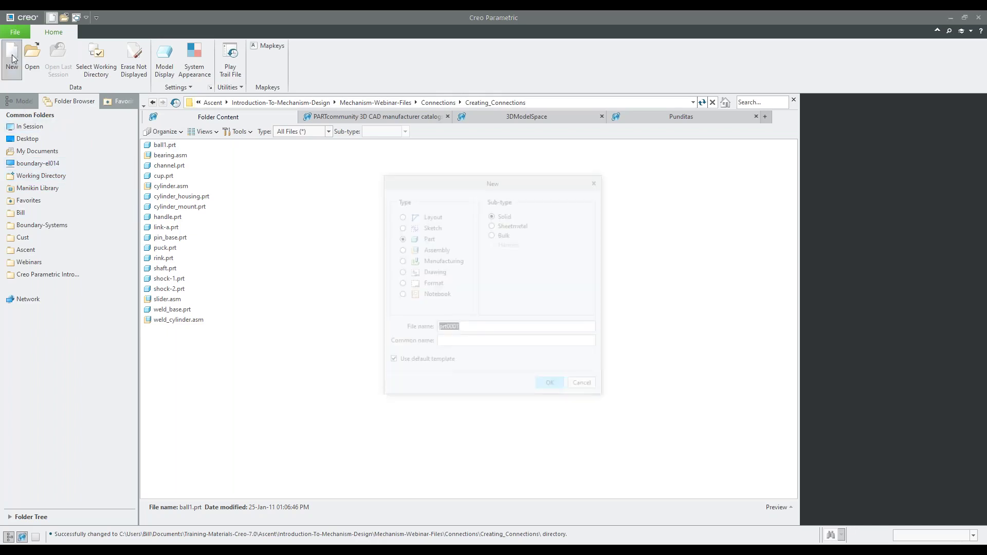
{"action": "type", "text": "pin"}
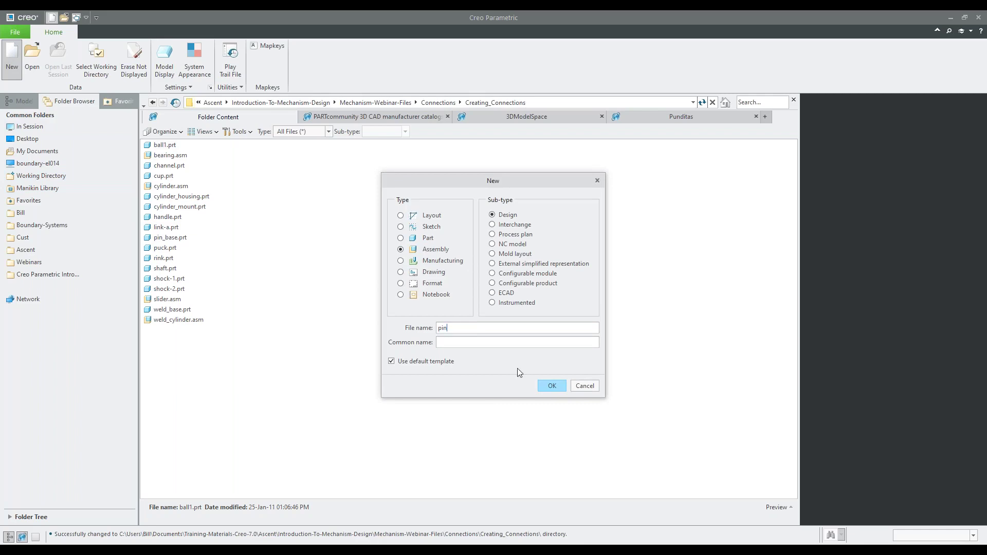
{"action": "left_click", "coordinate": [551, 385]}
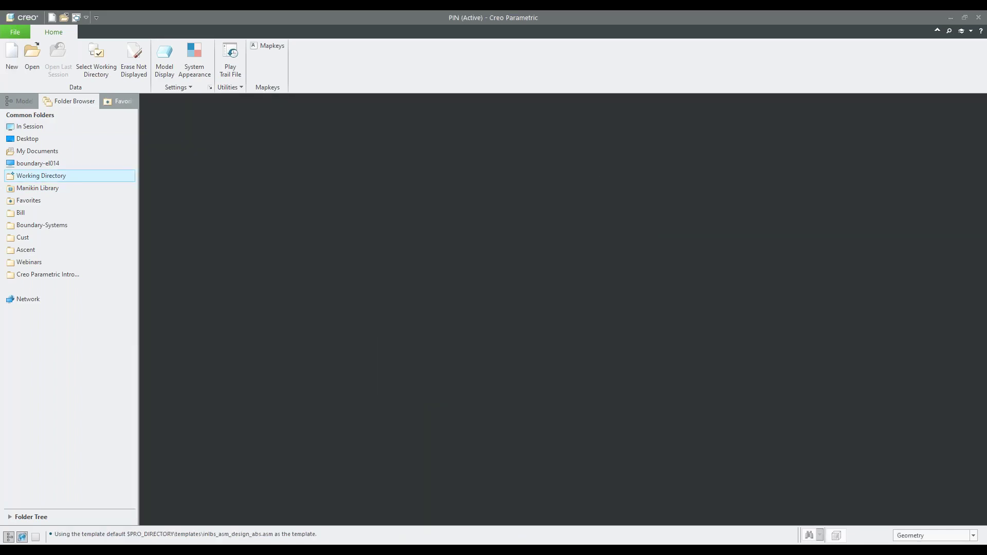
{"action": "left_click", "coordinate": [173, 57]}
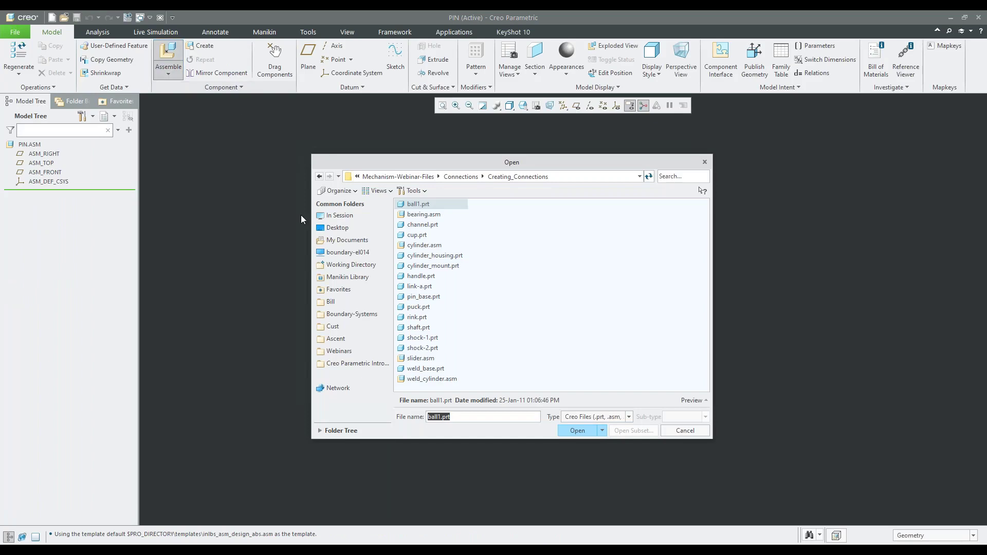
{"action": "double_click", "coordinate": [423, 297]}
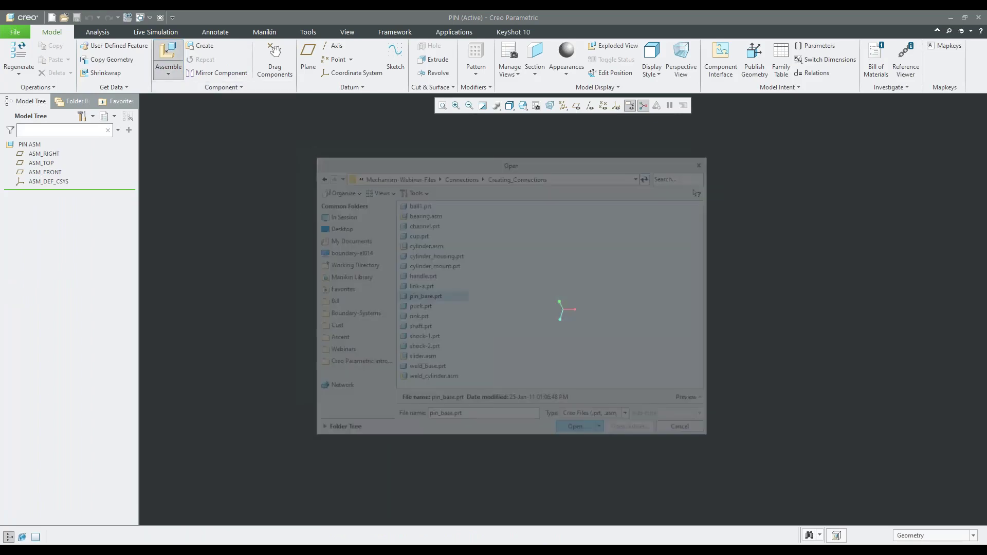
Set PIN_BASE's connection type to Rigid.
{"action": "scroll", "coordinate": [361, 304], "scroll_direction": "down", "scroll_amount": 2}
{"action": "scroll", "coordinate": [566, 324], "scroll_direction": "up", "scroll_amount": 4}
{"action": "scroll", "coordinate": [493, 351], "scroll_direction": "up", "scroll_amount": 1}
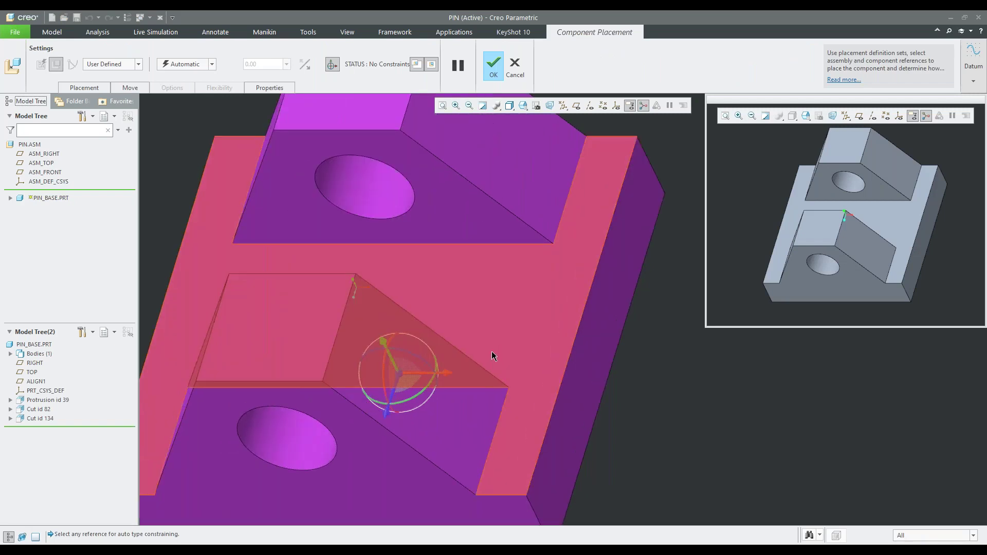
{"action": "scroll", "coordinate": [492, 354], "scroll_direction": "down", "scroll_amount": 3}
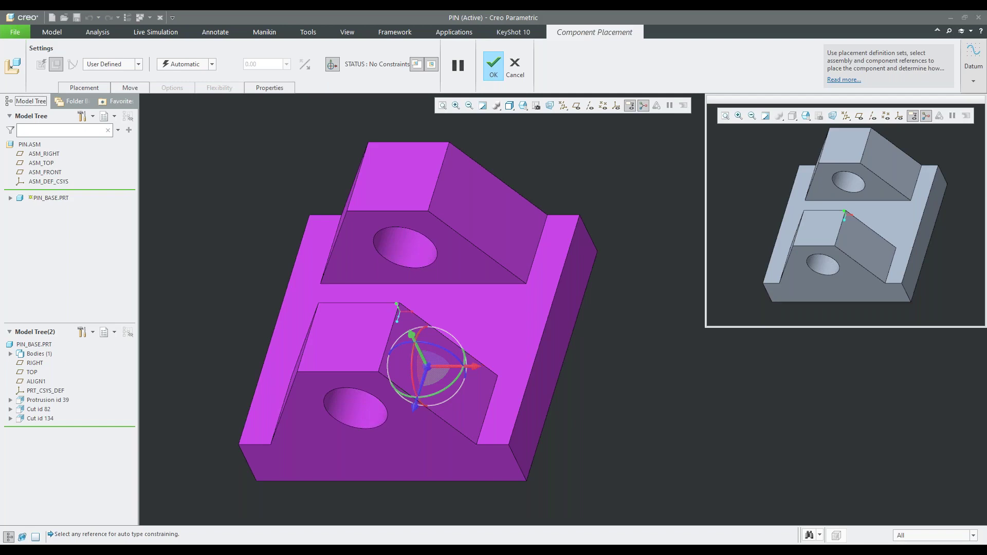
{"action": "left_click", "coordinate": [140, 66]}
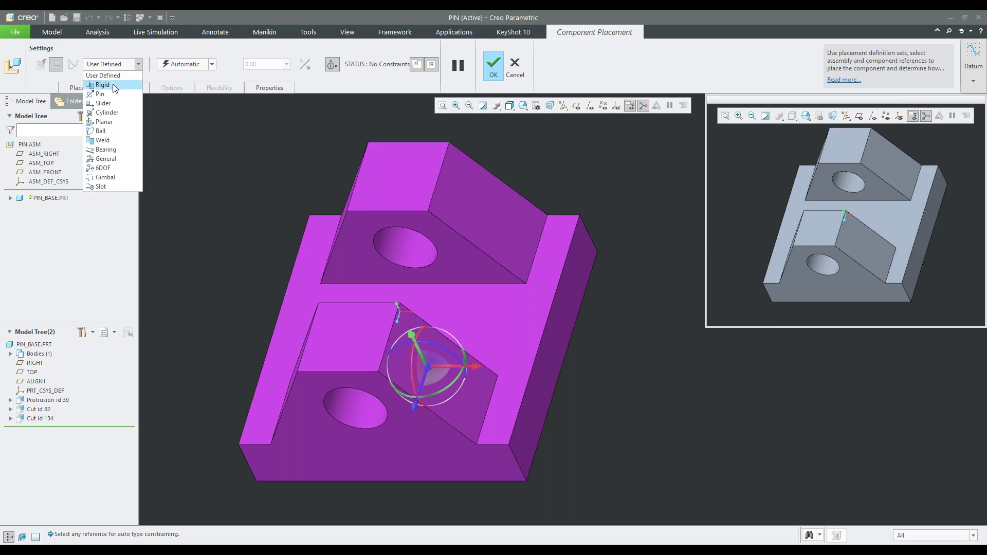
{"action": "left_click", "coordinate": [102, 84]}
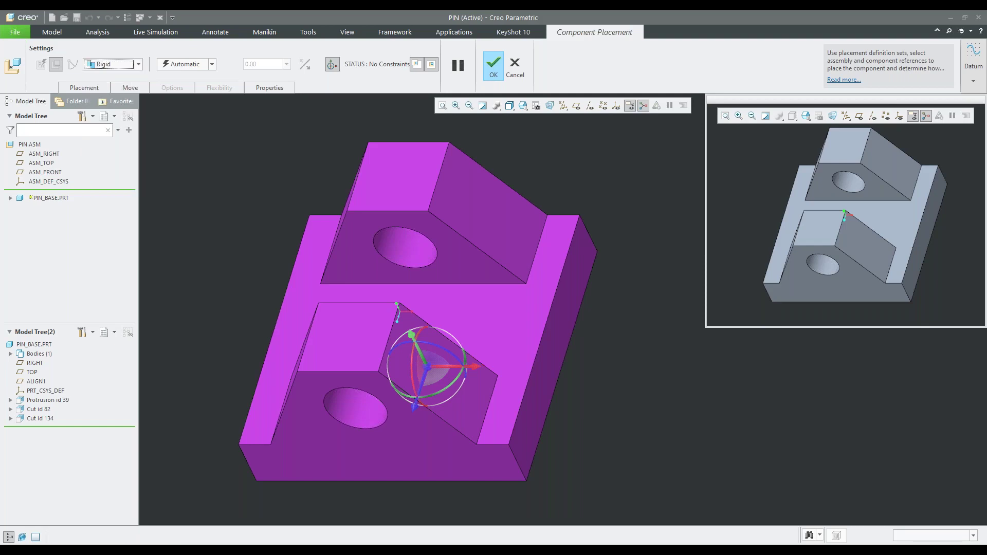
Show coordinate systems and make PRT_CSYS_DEF coincident with ASM_DEF_CSYS.
{"action": "left_click", "coordinate": [616, 106]}
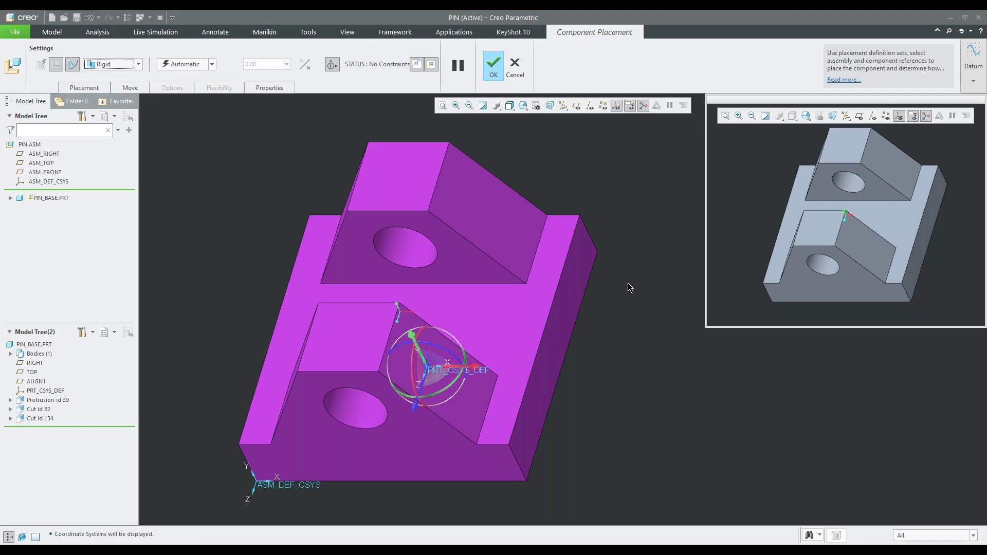
{"action": "scroll", "coordinate": [617, 283], "scroll_direction": "down", "scroll_amount": 3}
{"action": "scroll", "coordinate": [851, 269], "scroll_direction": "up", "scroll_amount": 3}
{"action": "scroll", "coordinate": [833, 252], "scroll_direction": "down", "scroll_amount": 5}
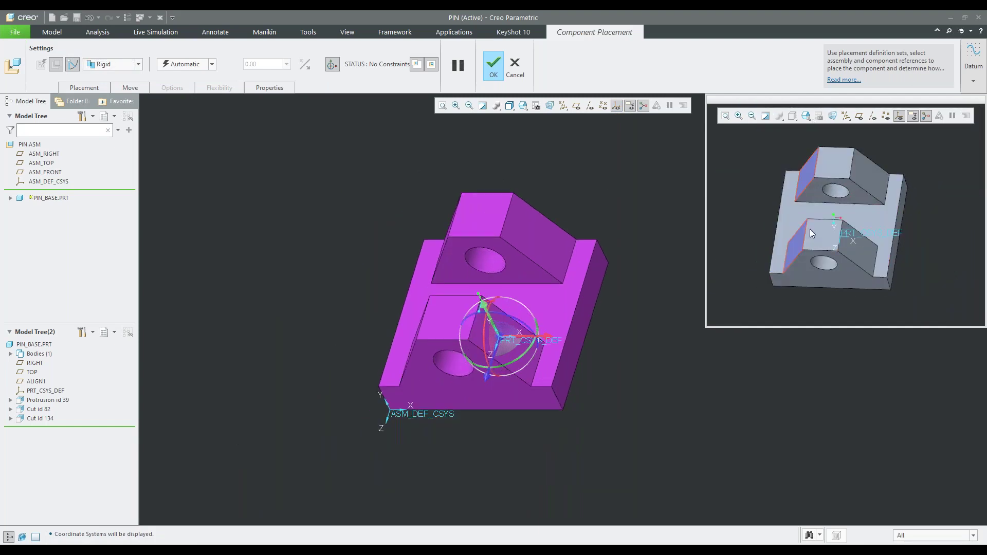
{"action": "scroll", "coordinate": [884, 236], "scroll_direction": "up", "scroll_amount": 3}
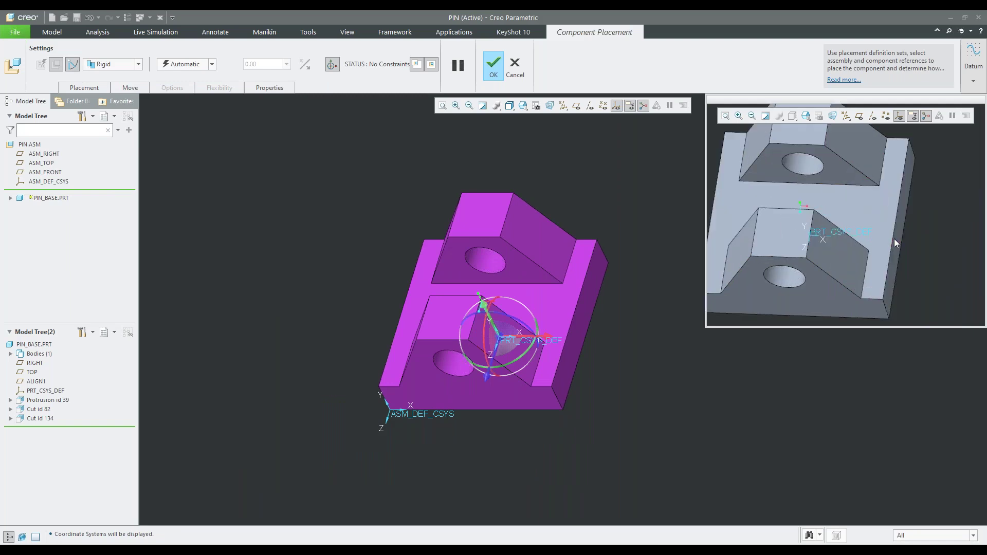
{"action": "middle_click_drag", "start_coordinate": [888, 238], "coordinate": [846, 240]}
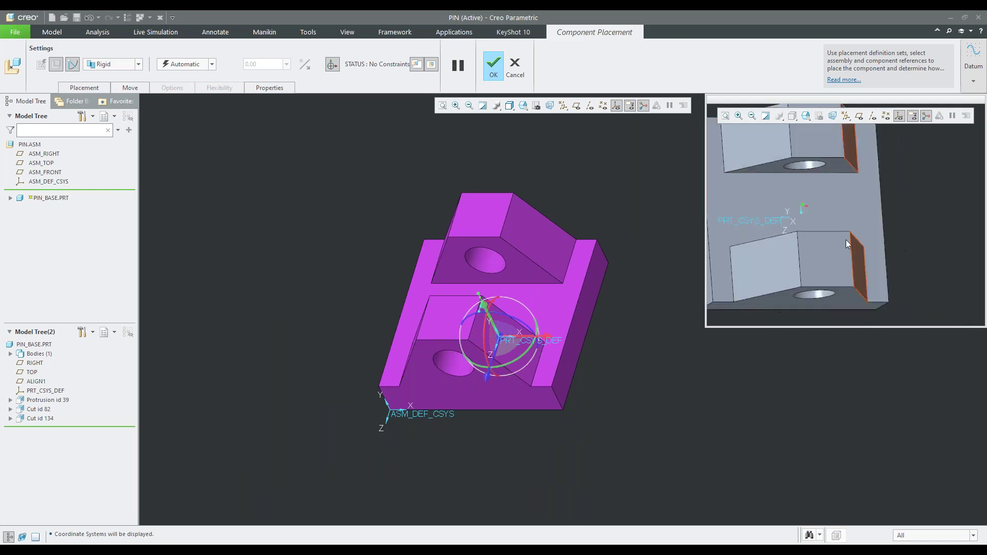
{"action": "left_click", "coordinate": [757, 221]}
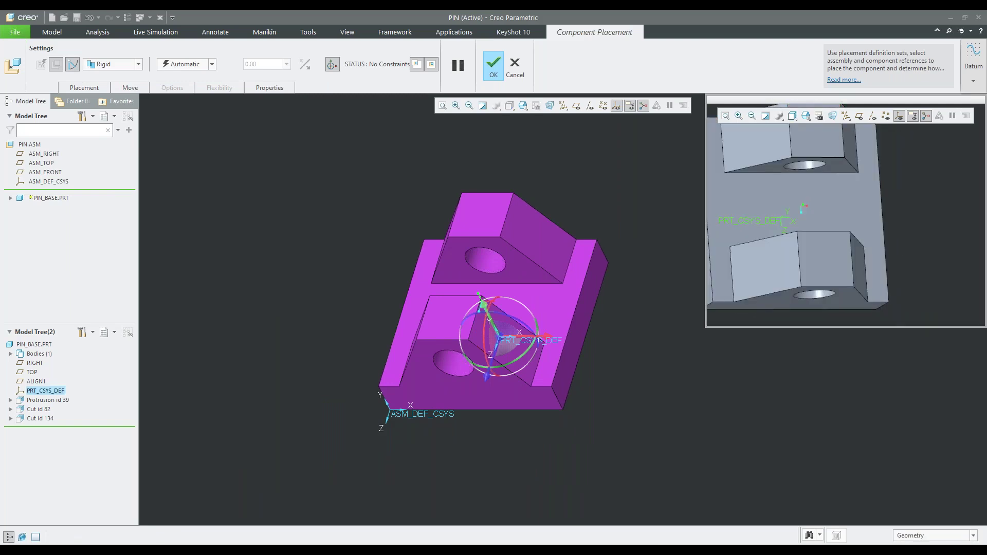
{"action": "left_click", "coordinate": [433, 416]}
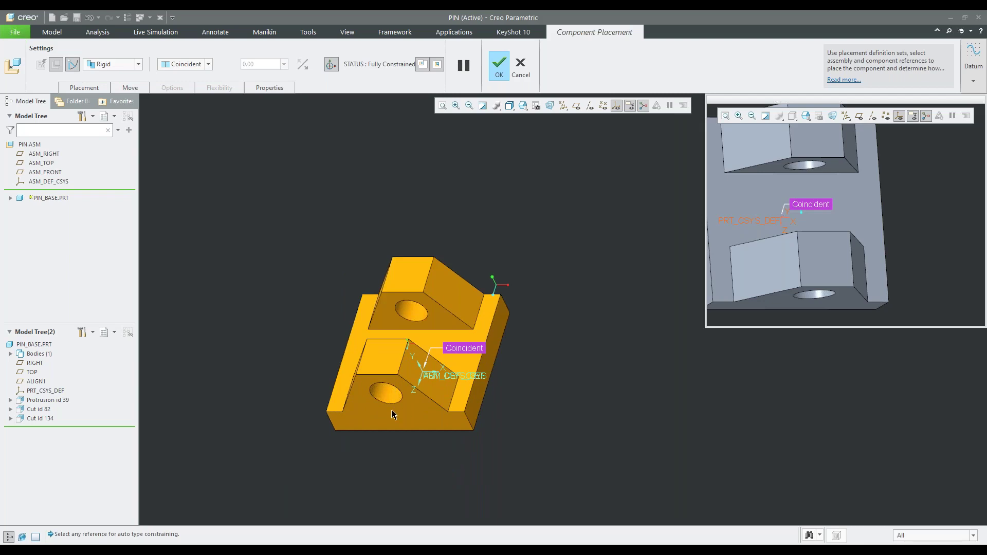
Review the placement constraint and finish placing the base part.
{"action": "left_click", "coordinate": [85, 87]}
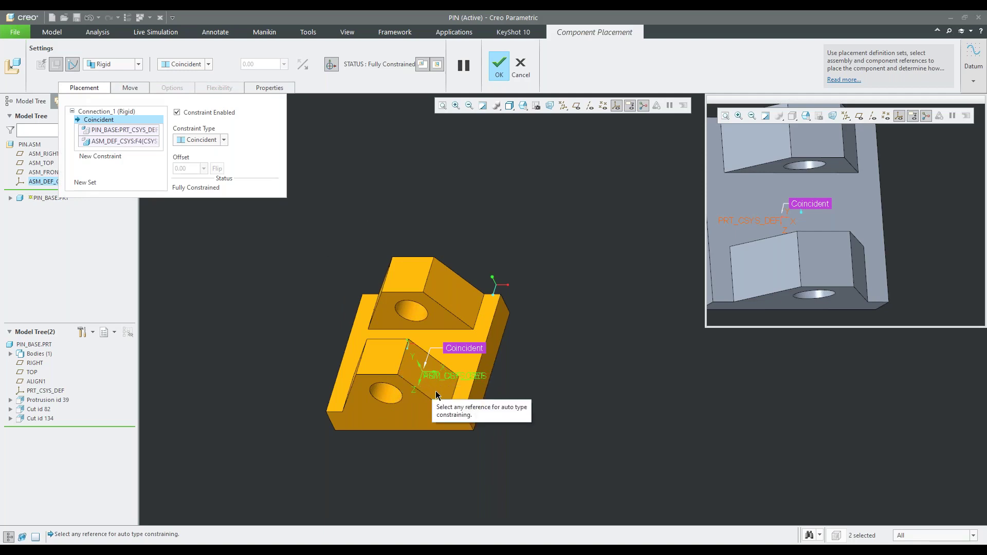
{"action": "middle_click_drag", "start_coordinate": [514, 335], "coordinate": [486, 344]}
{"action": "scroll", "coordinate": [487, 345], "scroll_direction": "up", "scroll_amount": 1}
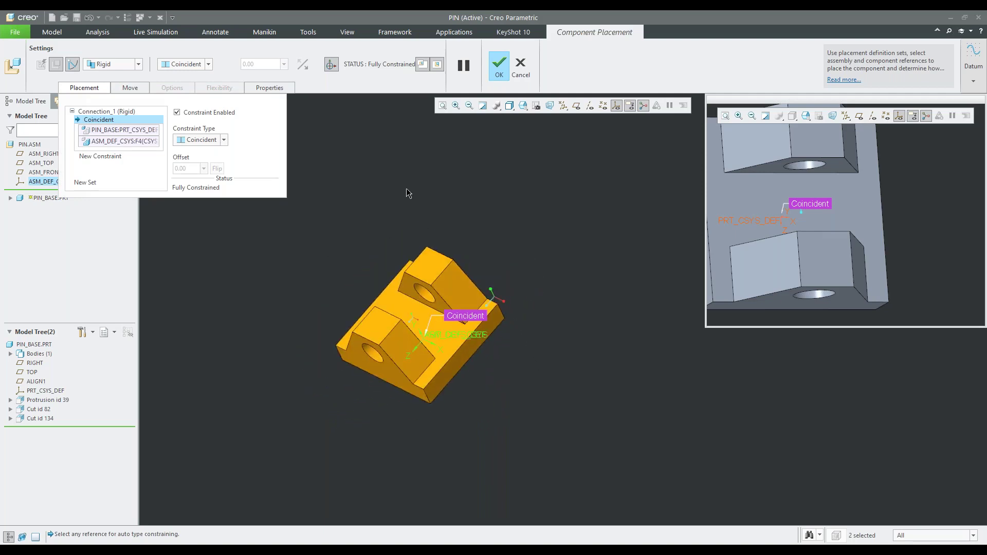
{"action": "left_click", "coordinate": [499, 67]}
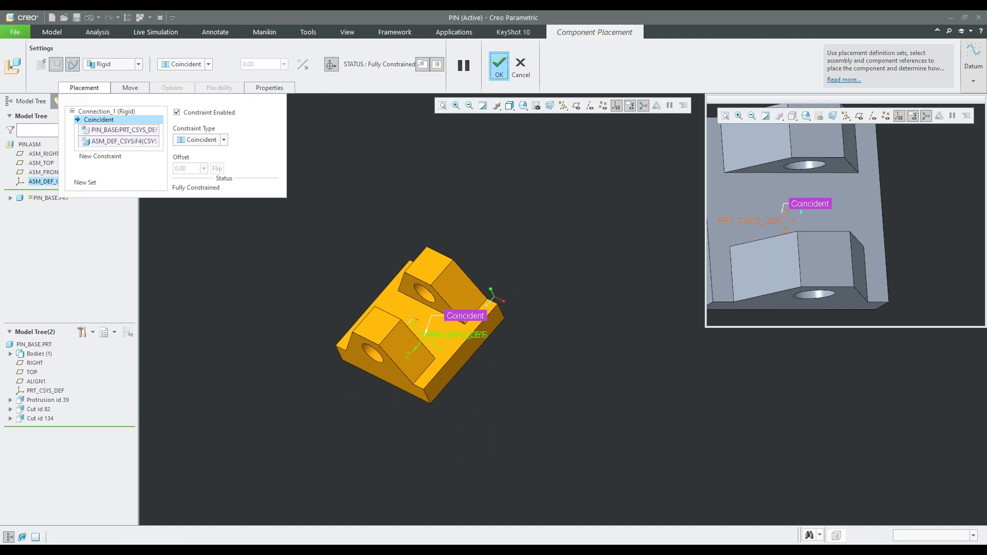
Turn on datum plane and axis display and bring link-a.prt into the assembly.
{"action": "left_click", "coordinate": [576, 106]}
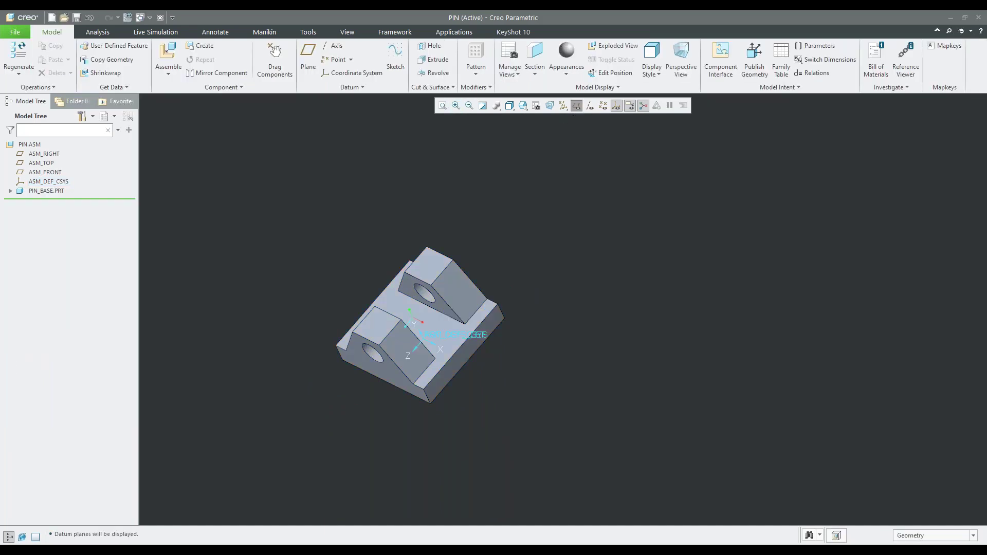
{"action": "left_click", "coordinate": [589, 106]}
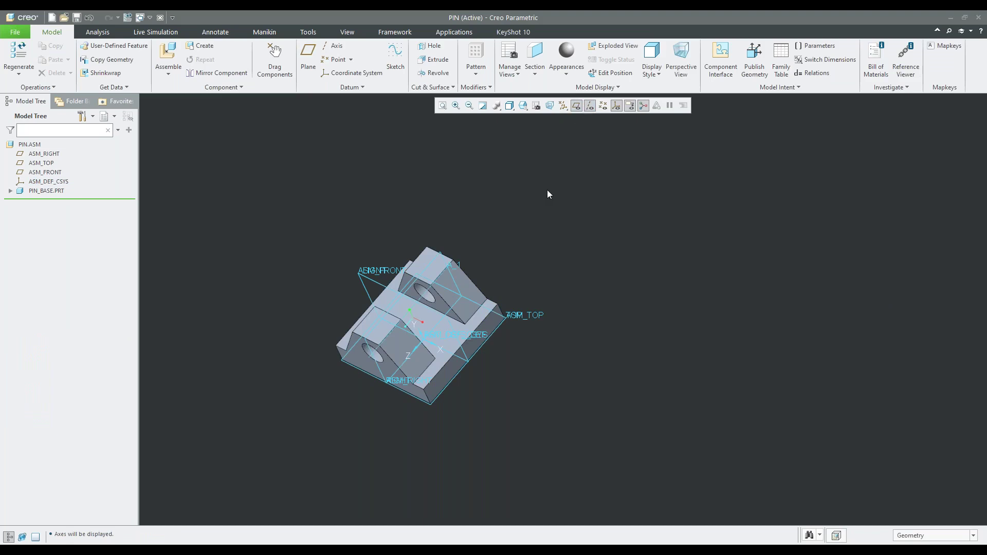
{"action": "scroll", "coordinate": [365, 252], "scroll_direction": "up", "scroll_amount": 2}
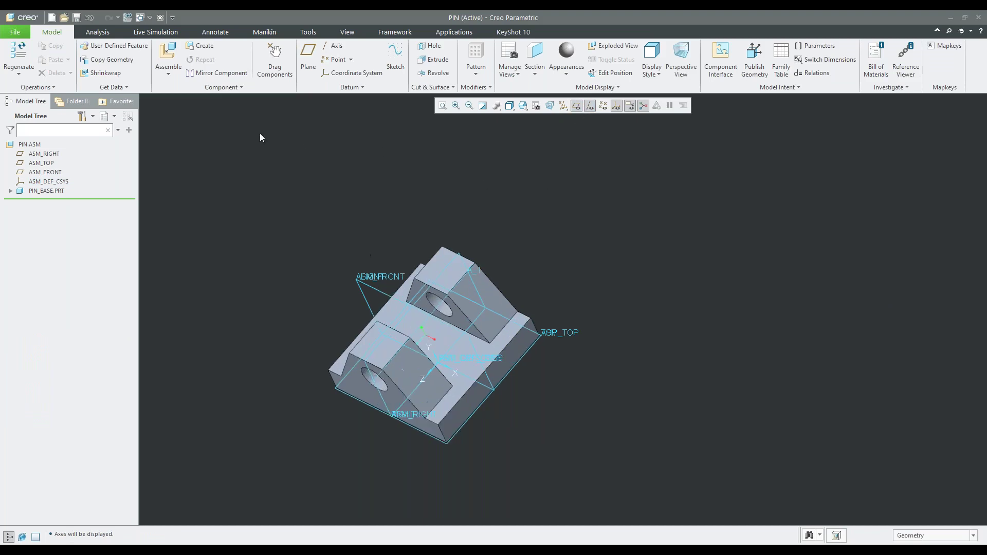
{"action": "left_click", "coordinate": [172, 53]}
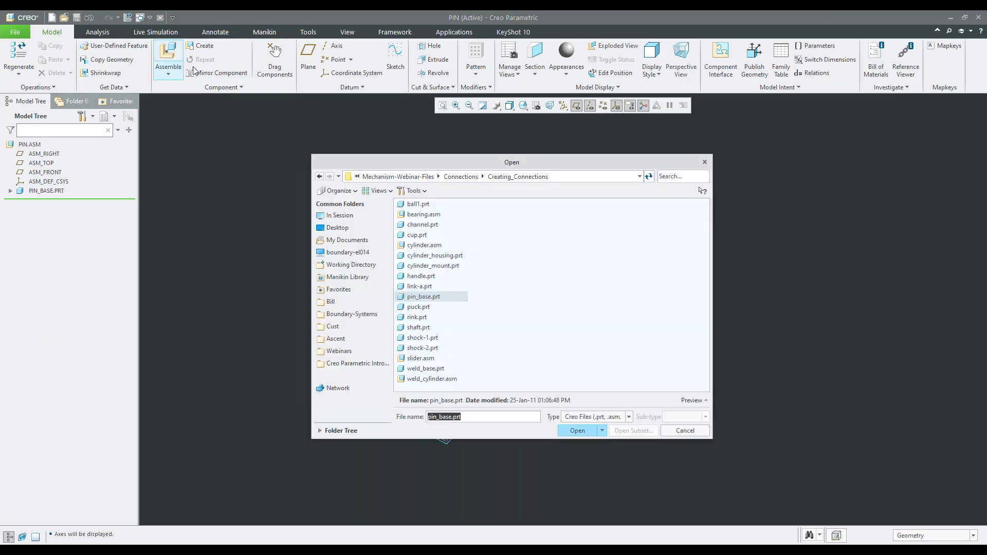
{"action": "left_click", "coordinate": [432, 287]}
{"action": "left_click", "coordinate": [577, 430]}
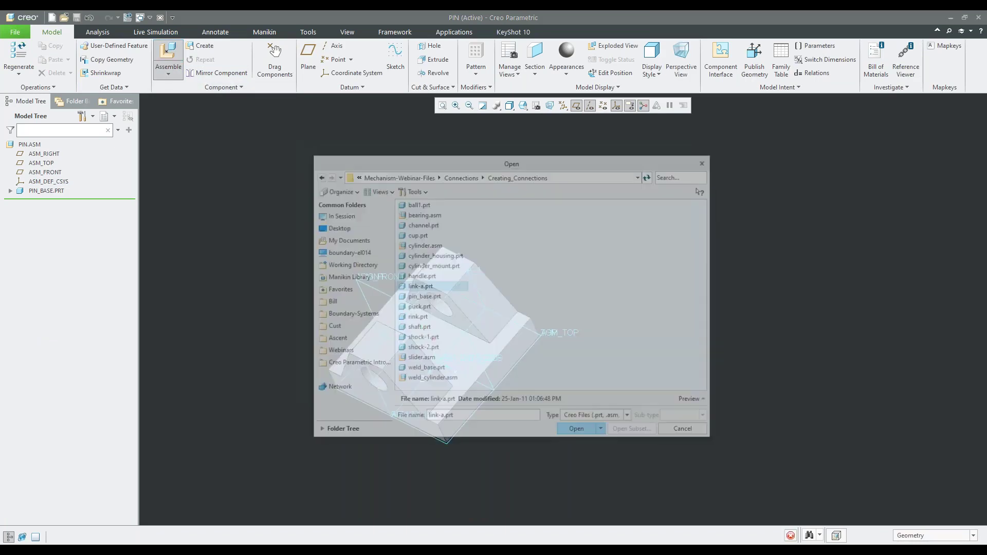
Set LINK-A's connection type to Pin.
{"action": "scroll", "coordinate": [547, 360], "scroll_direction": "up", "scroll_amount": 5}
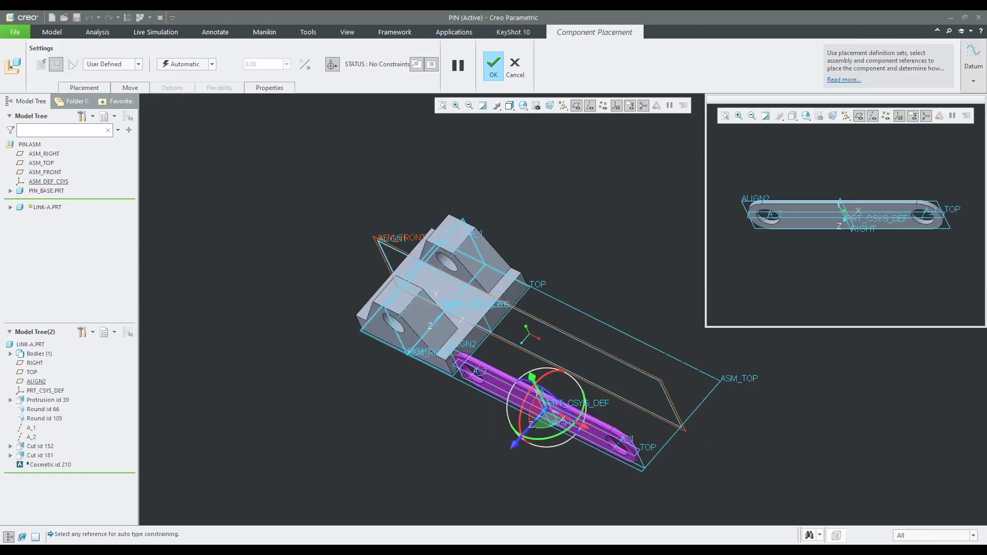
{"action": "scroll", "coordinate": [486, 363], "scroll_direction": "up", "scroll_amount": 2}
{"action": "middle_click_drag", "start_coordinate": [505, 338], "coordinate": [456, 406]}
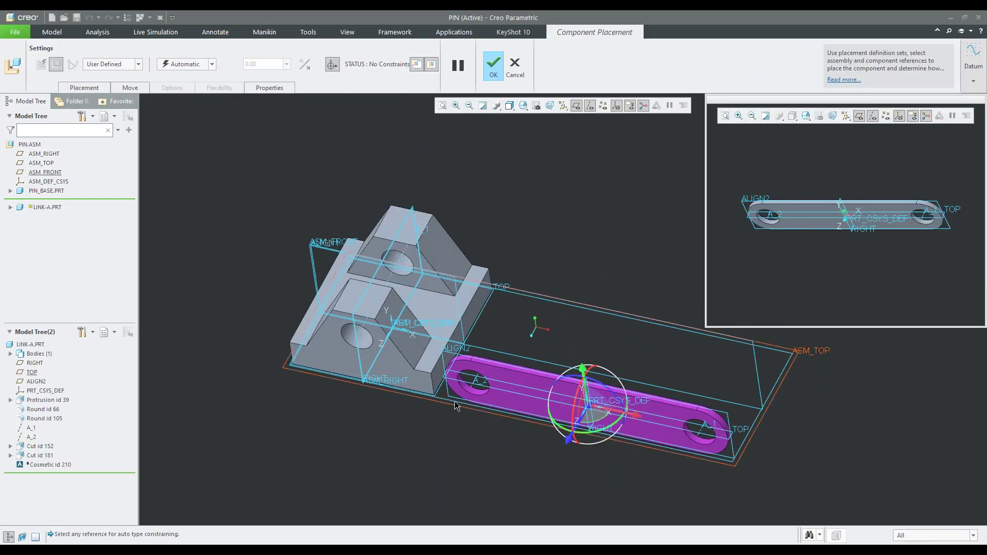
{"action": "left_click", "coordinate": [139, 63]}
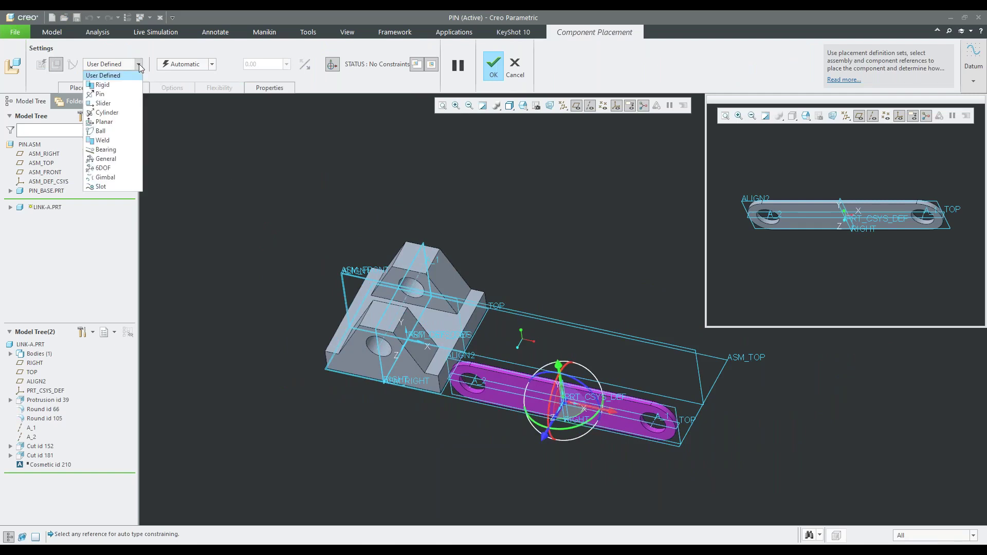
{"action": "left_click", "coordinate": [119, 93]}
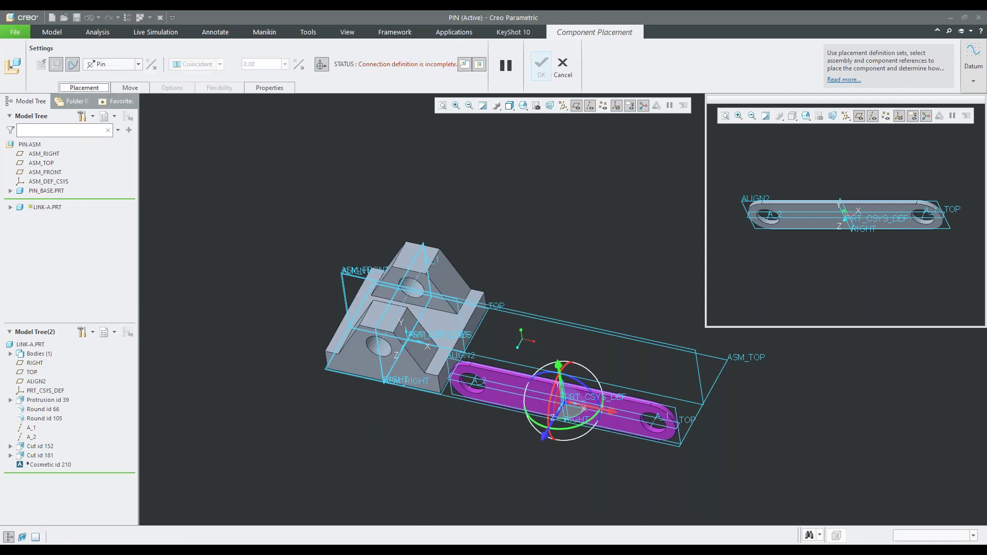
Align the link's hole axis A_2 with the base's hole axis.
{"action": "left_click", "coordinate": [90, 91]}
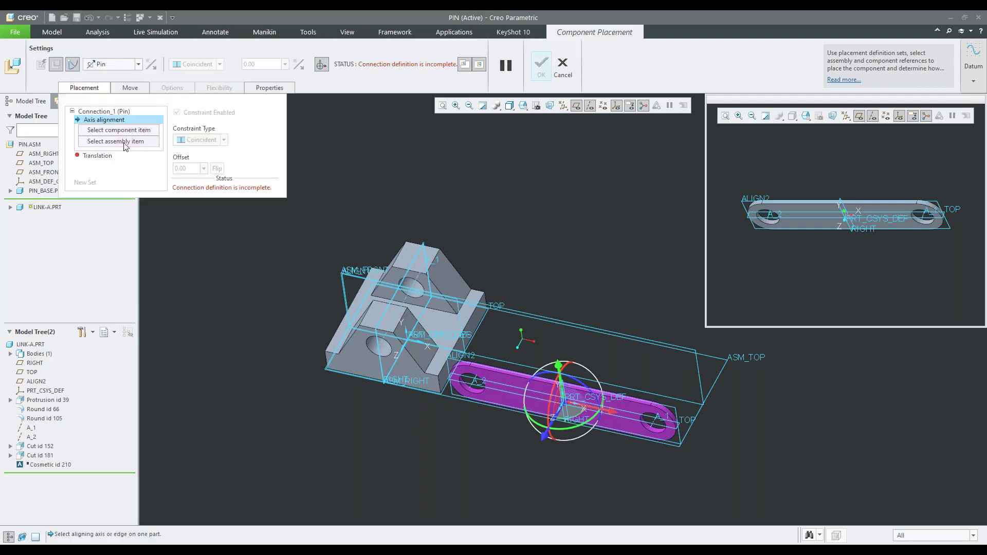
{"action": "scroll", "coordinate": [467, 395], "scroll_direction": "down", "scroll_amount": 2}
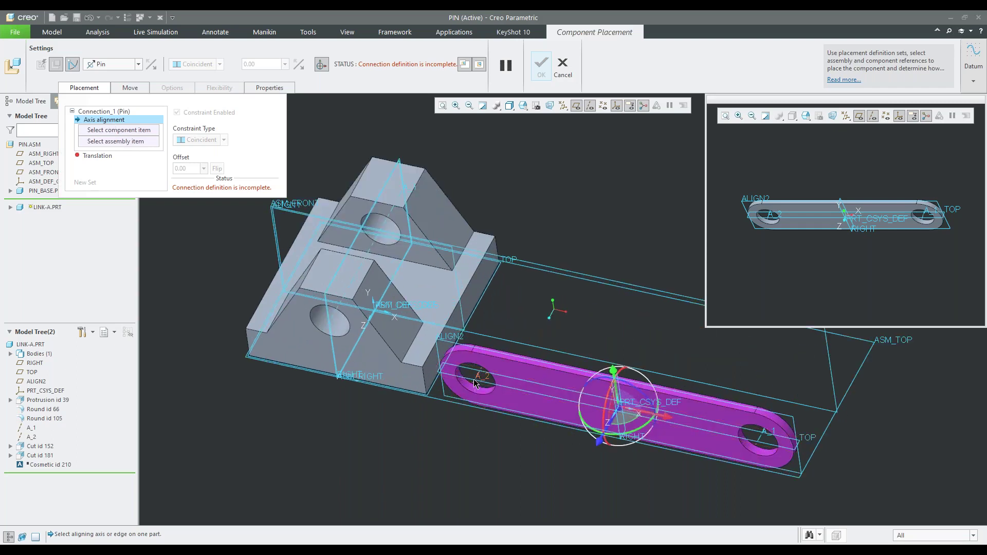
{"action": "left_click", "coordinate": [474, 383]}
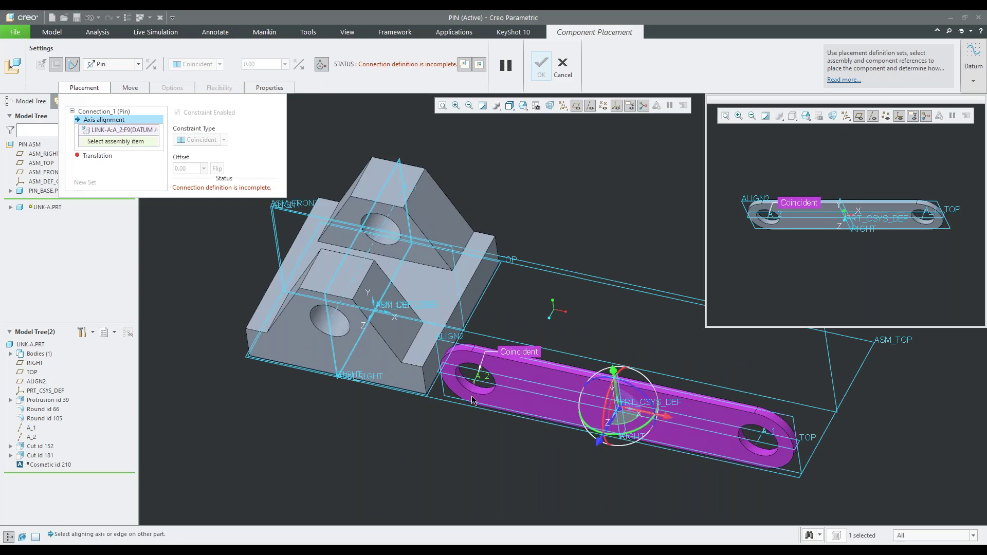
{"action": "scroll", "coordinate": [389, 273], "scroll_direction": "down", "scroll_amount": 2}
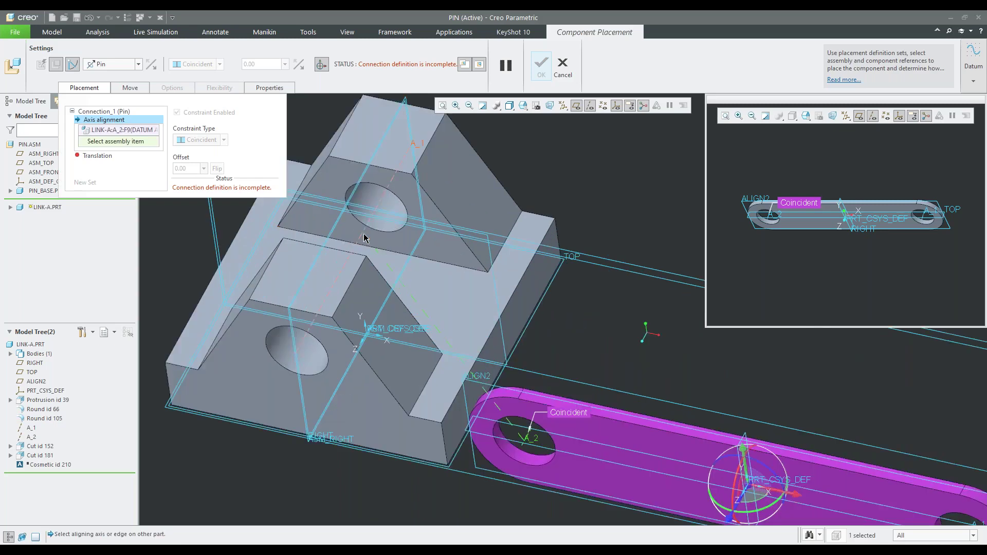
{"action": "left_click", "coordinate": [364, 238]}
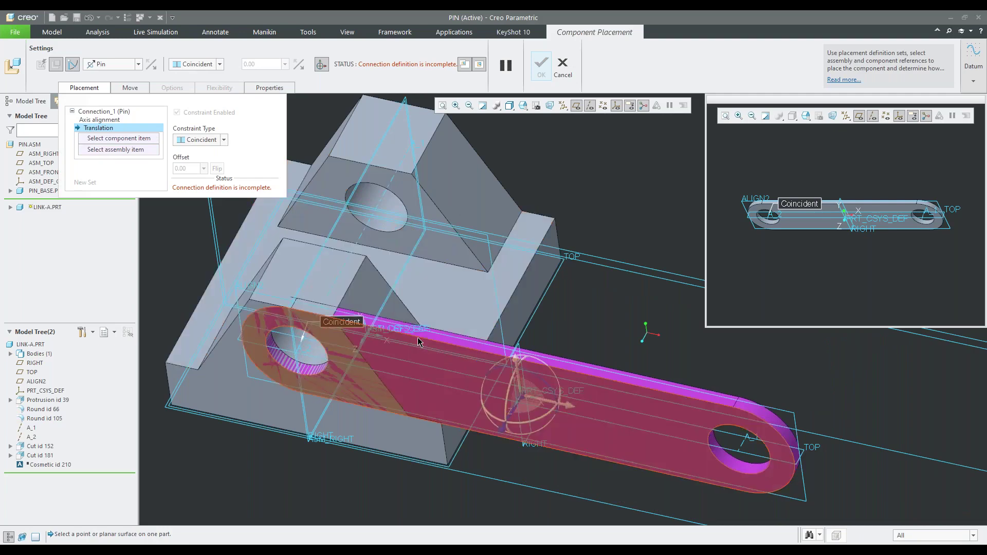
Match the link's ALIGN2 plane to the base's ALIGN1 for translation, then rotate the link about the pin.
{"action": "scroll", "coordinate": [417, 337], "scroll_direction": "up", "scroll_amount": 3}
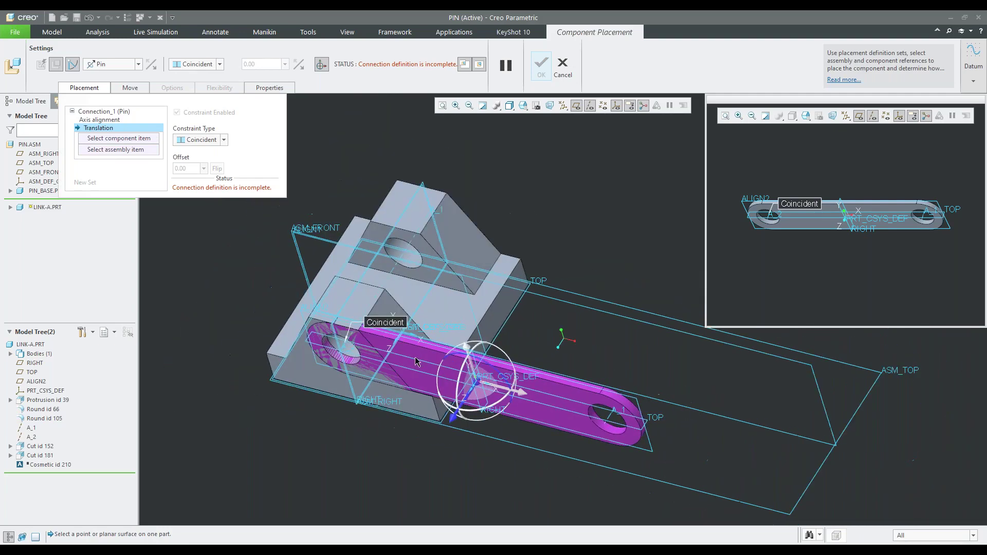
{"action": "left_click", "coordinate": [311, 312]}
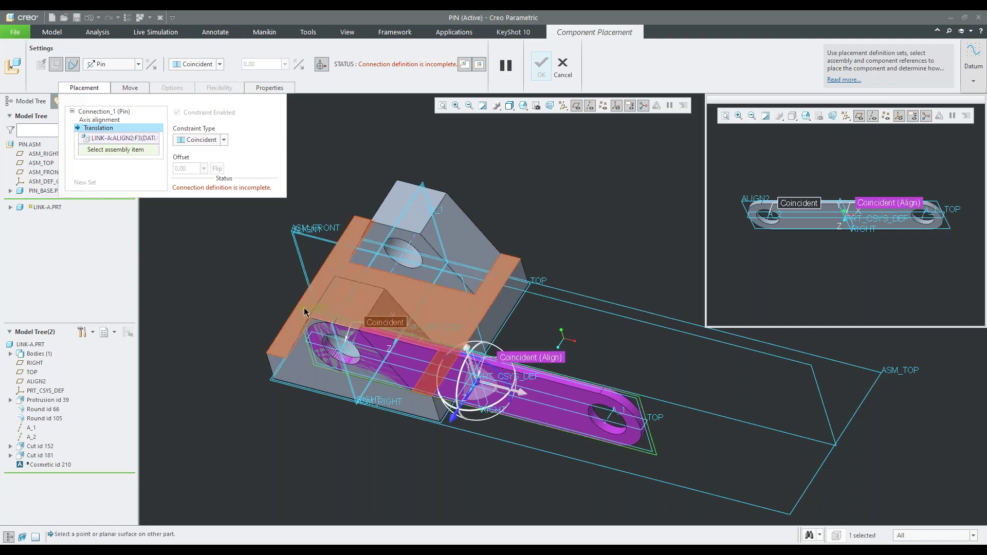
{"action": "left_click", "coordinate": [11, 190]}
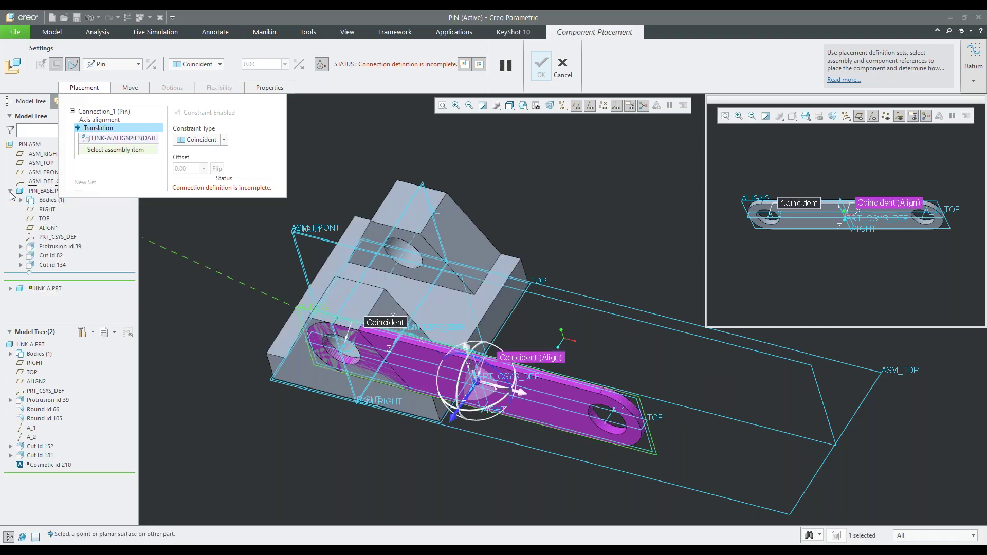
{"action": "left_click", "coordinate": [54, 228]}
{"action": "scroll", "coordinate": [380, 206], "scroll_direction": "up", "scroll_amount": 2}
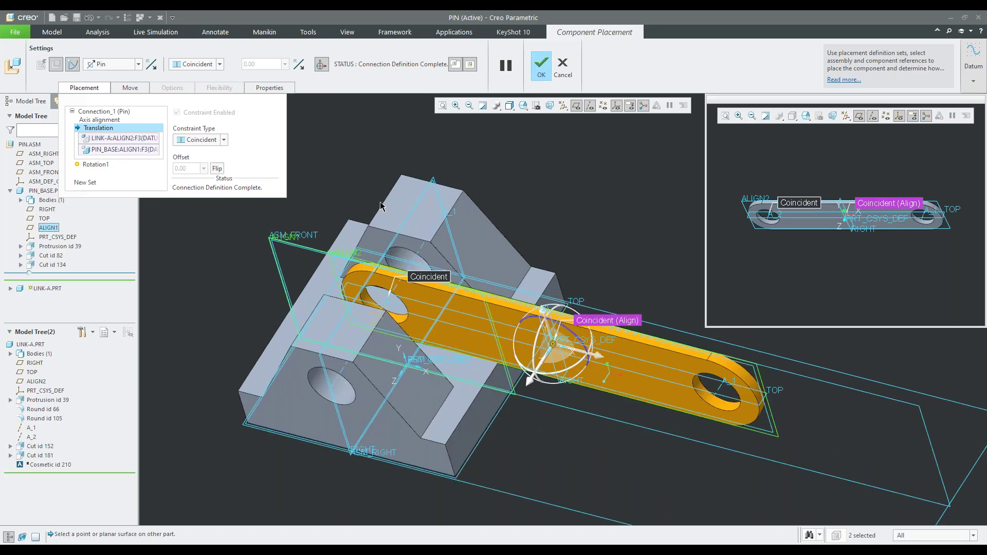
{"action": "scroll", "coordinate": [381, 206], "scroll_direction": "up", "scroll_amount": 2}
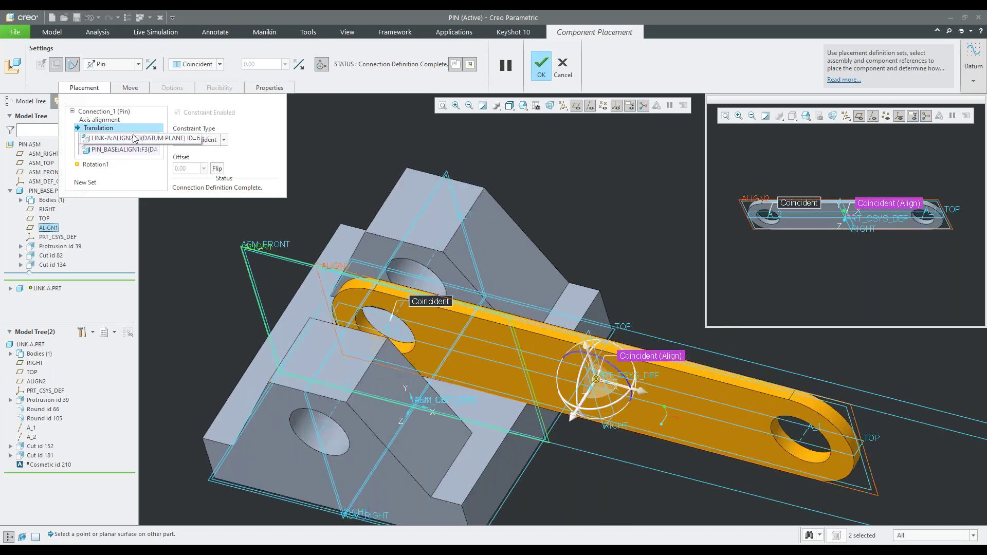
{"action": "scroll", "coordinate": [432, 289], "scroll_direction": "down", "scroll_amount": 3}
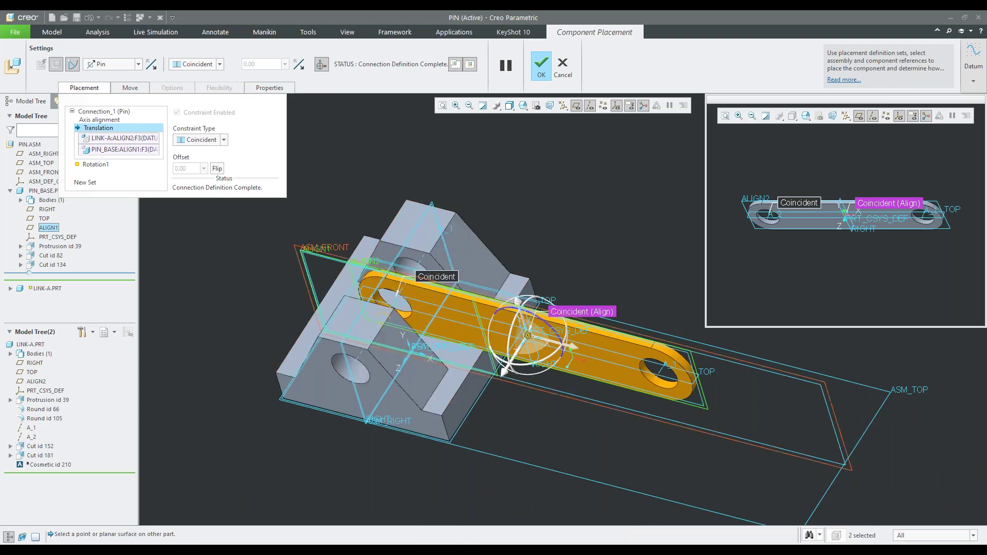
{"action": "scroll", "coordinate": [538, 335], "scroll_direction": "down", "scroll_amount": 1}
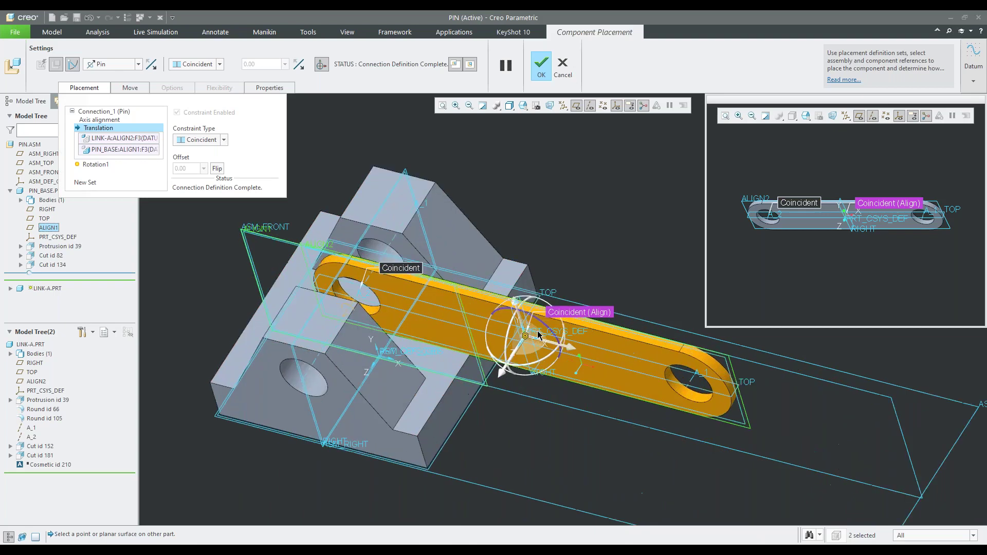
{"action": "scroll", "coordinate": [535, 337], "scroll_direction": "down", "scroll_amount": 1}
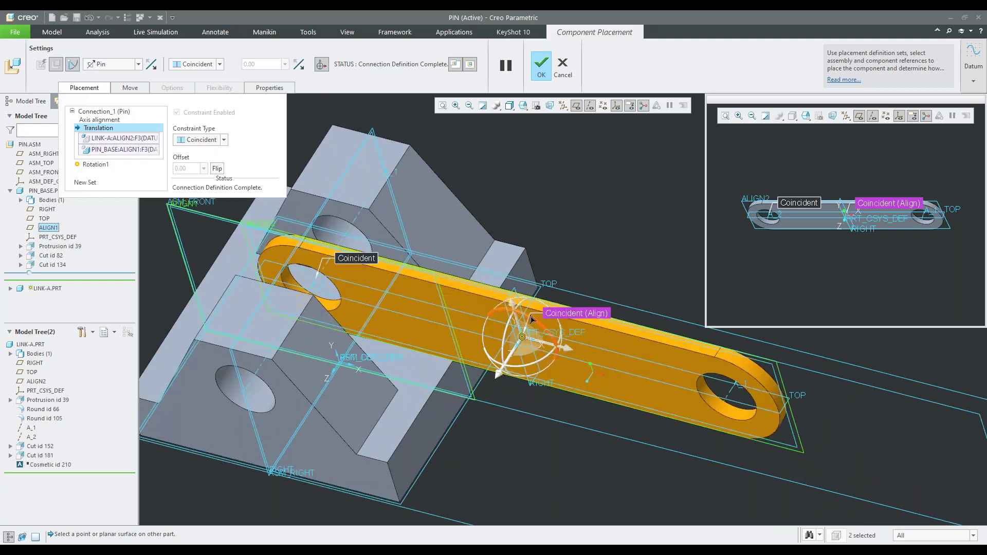
{"action": "scroll", "coordinate": [533, 322], "scroll_direction": "up", "scroll_amount": 1}
{"action": "scroll", "coordinate": [556, 334], "scroll_direction": "down", "scroll_amount": 1}
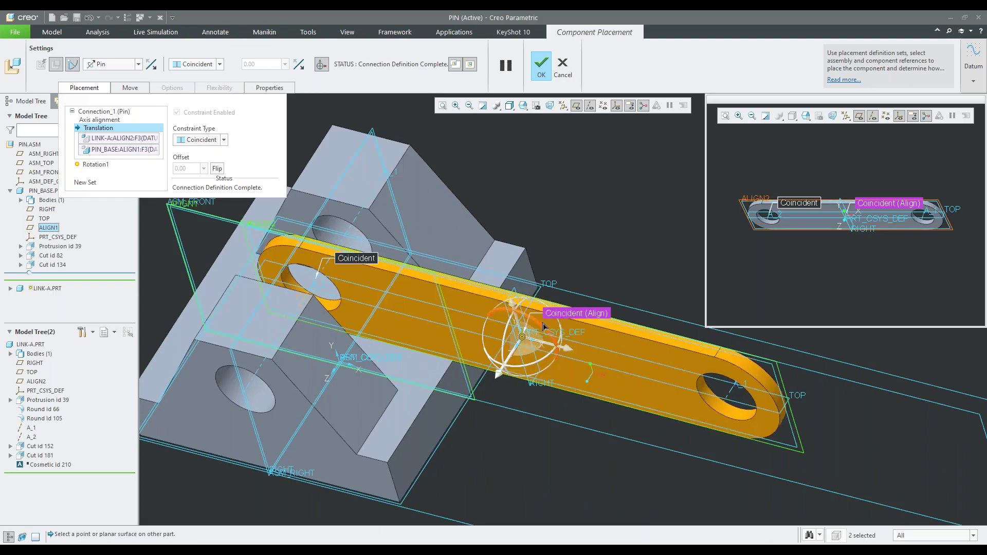
{"action": "left_click_drag", "start_coordinate": [546, 325], "coordinate": [526, 363]}
Set the rotation-axis zero references on the link surface and the matching base surface.
{"action": "scroll", "coordinate": [526, 362], "scroll_direction": "down", "scroll_amount": 3}
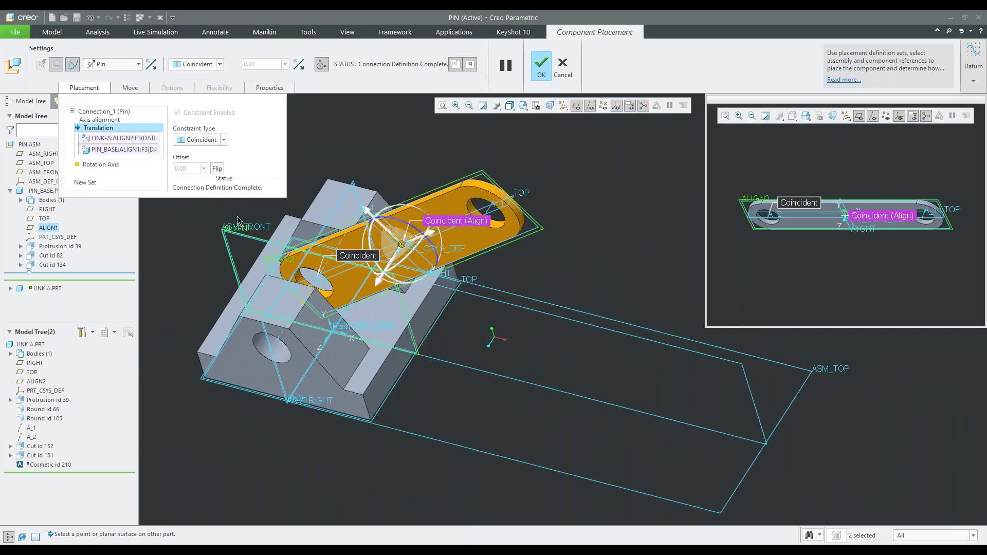
{"action": "scroll", "coordinate": [238, 220], "scroll_direction": "up", "scroll_amount": 2}
{"action": "scroll", "coordinate": [238, 220], "scroll_direction": "up", "scroll_amount": 2}
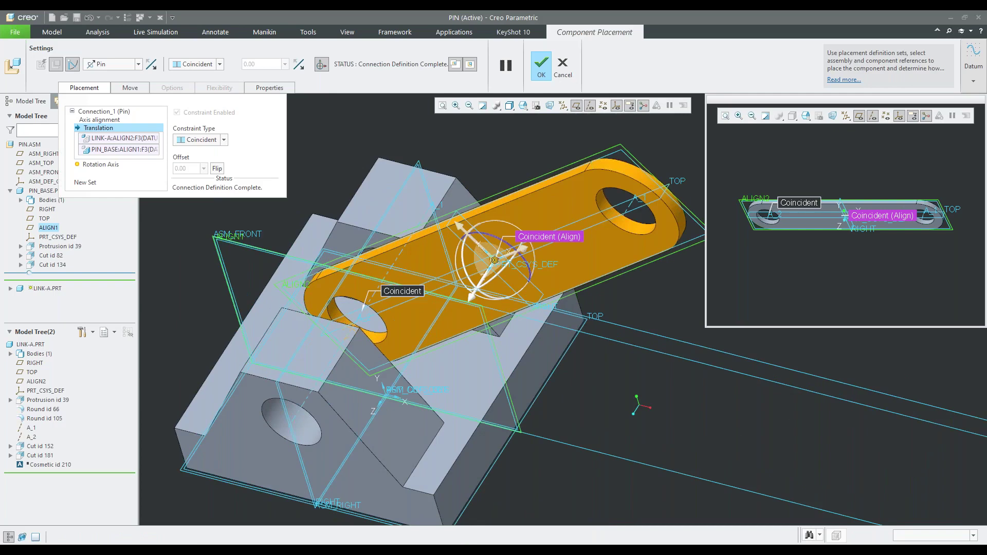
{"action": "left_click", "coordinate": [101, 164]}
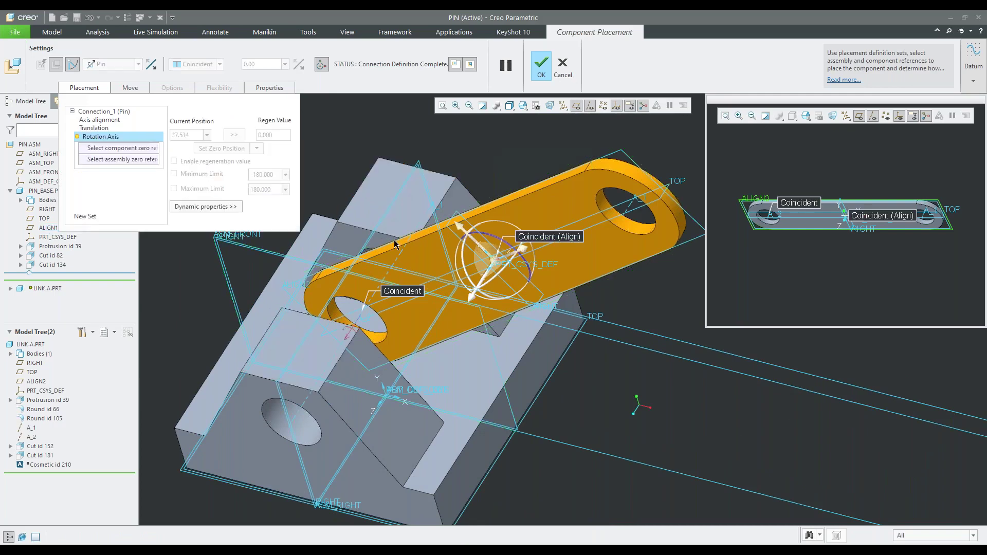
{"action": "middle_click_drag", "start_coordinate": [396, 245], "coordinate": [475, 346]}
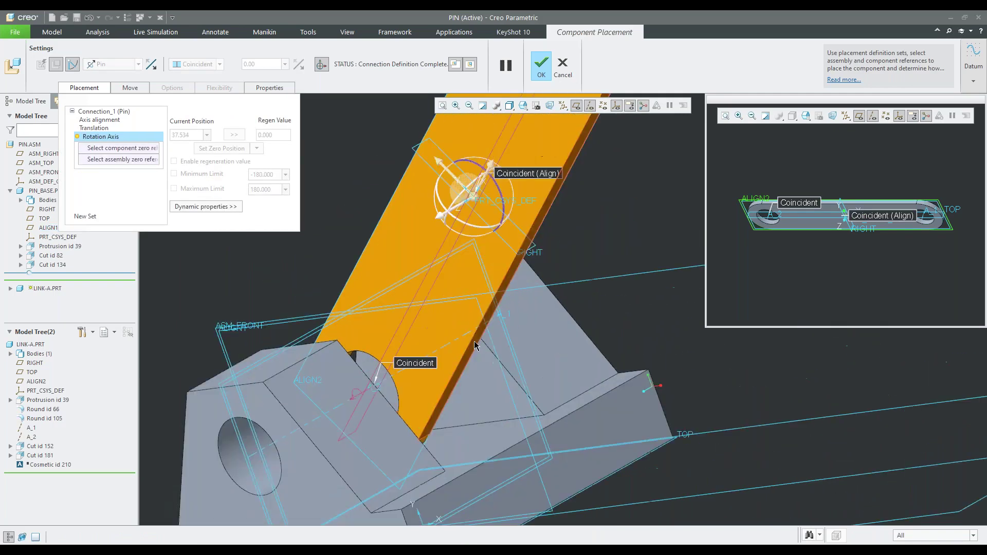
{"action": "left_click", "coordinate": [503, 409]}
{"action": "left_click", "coordinate": [500, 438]}
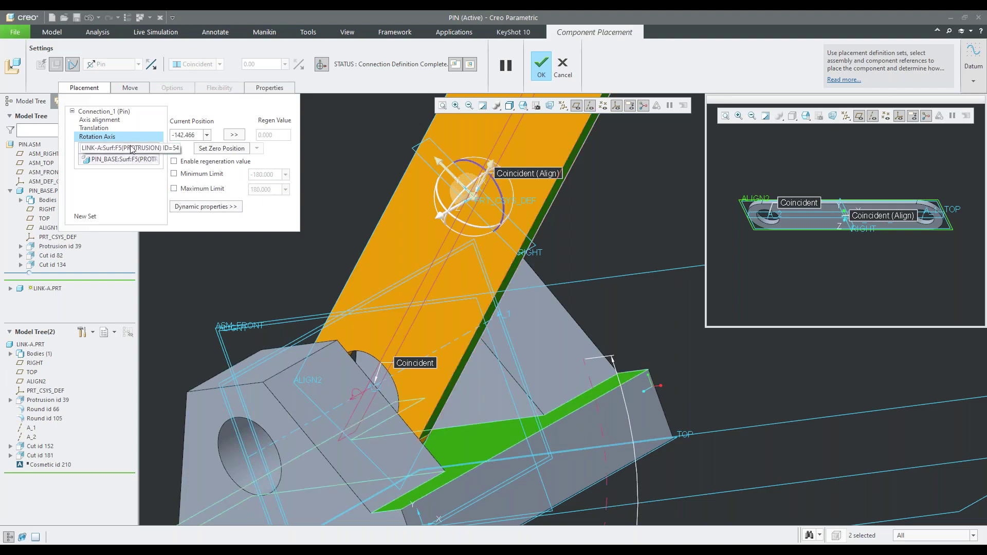
{"action": "middle_click_drag", "start_coordinate": [509, 193], "coordinate": [556, 262]}
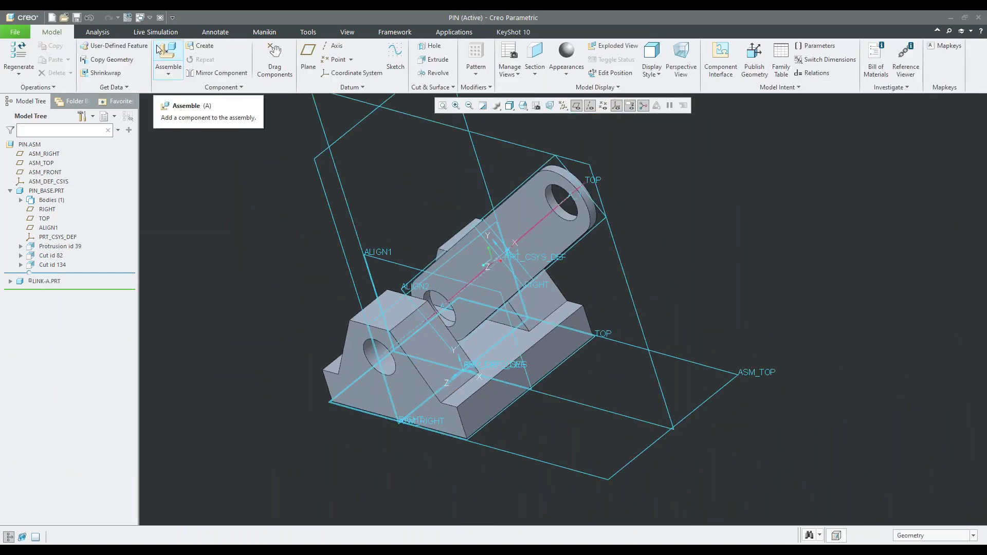
Close the PIN assembly, erase undisplayed models, and open cylinder.asm from the working directory.
{"action": "left_click", "coordinate": [158, 19]}
{"action": "left_click", "coordinate": [133, 60]}
{"action": "key", "text": "Return"}
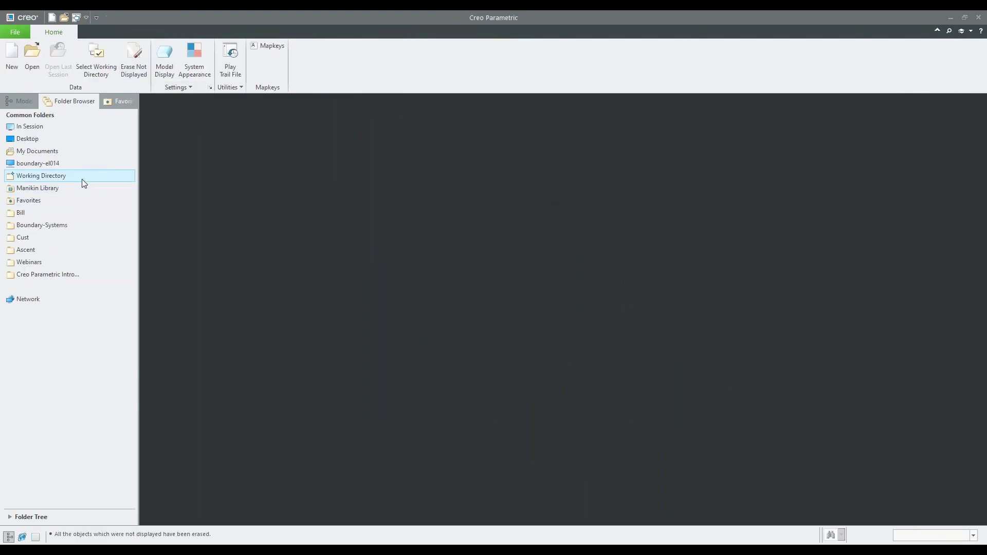
{"action": "left_click", "coordinate": [83, 180]}
{"action": "double_click", "coordinate": [171, 186]}
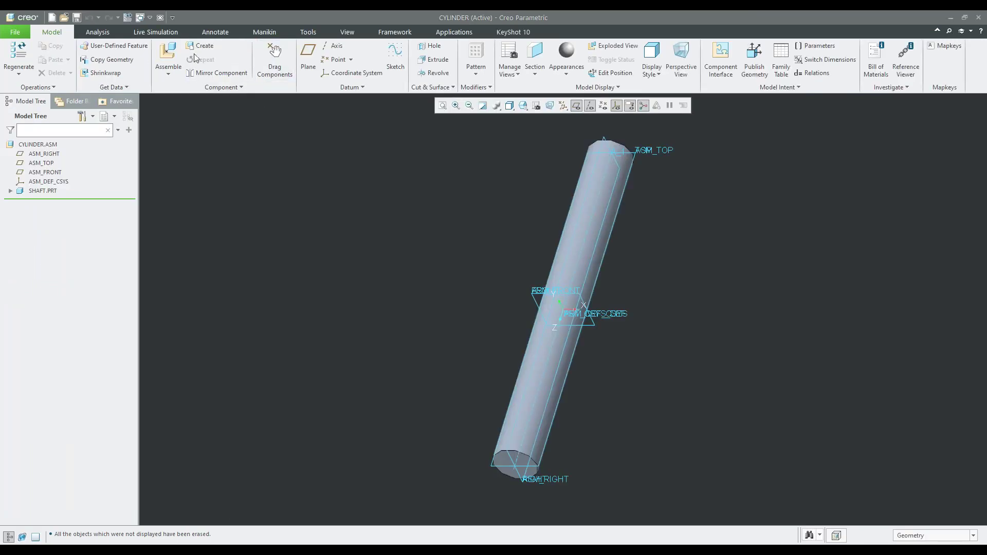
Bring handle.prt into the CYLINDER assembly and slide it along its axis.
{"action": "left_click", "coordinate": [170, 57]}
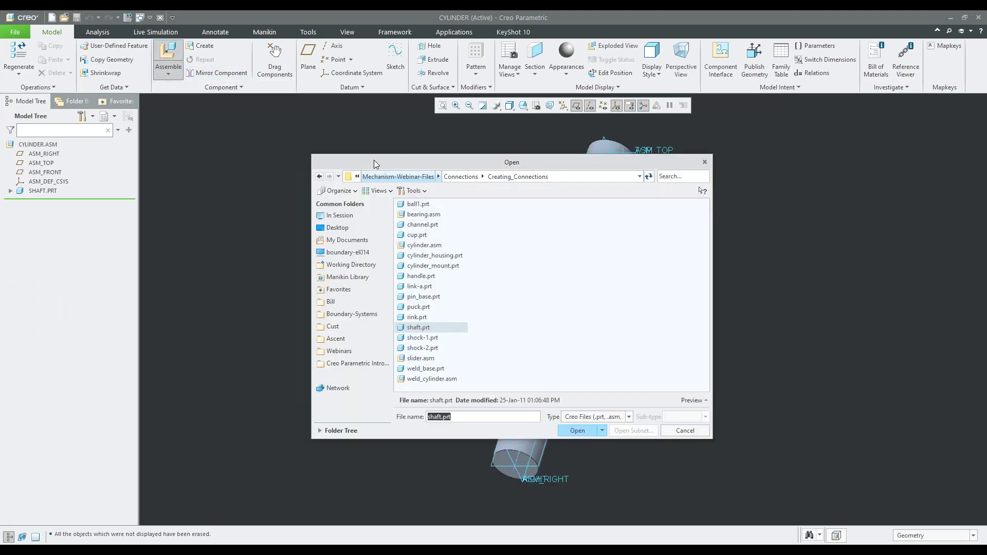
{"action": "double_click", "coordinate": [412, 278]}
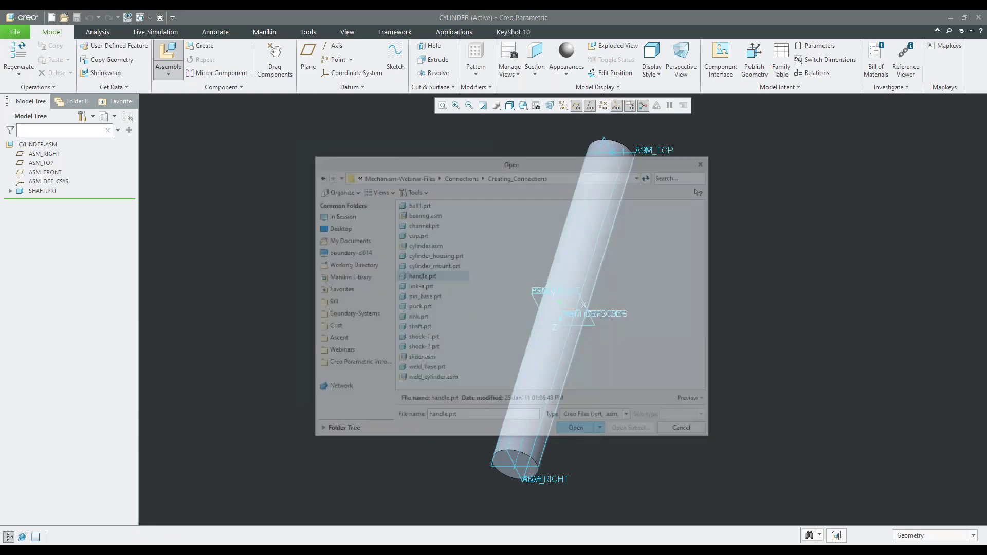
{"action": "middle_click_drag", "start_coordinate": [540, 335], "coordinate": [461, 359]}
{"action": "left_click_drag", "start_coordinate": [461, 358], "coordinate": [489, 370]}
Make the handle a Cylinder connection, aligning its hole axis with the shaft's axis A_1.
{"action": "left_click", "coordinate": [138, 63]}
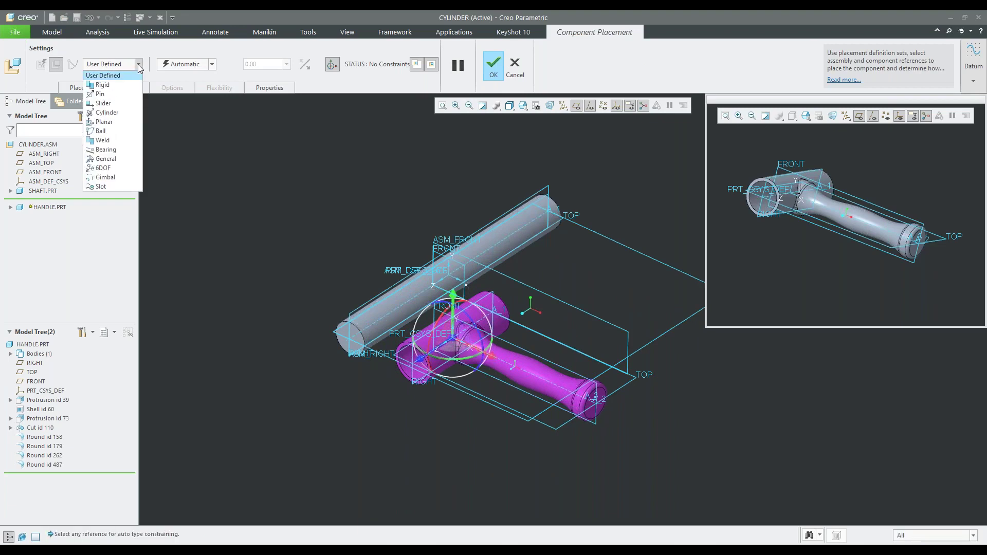
{"action": "left_click", "coordinate": [106, 113]}
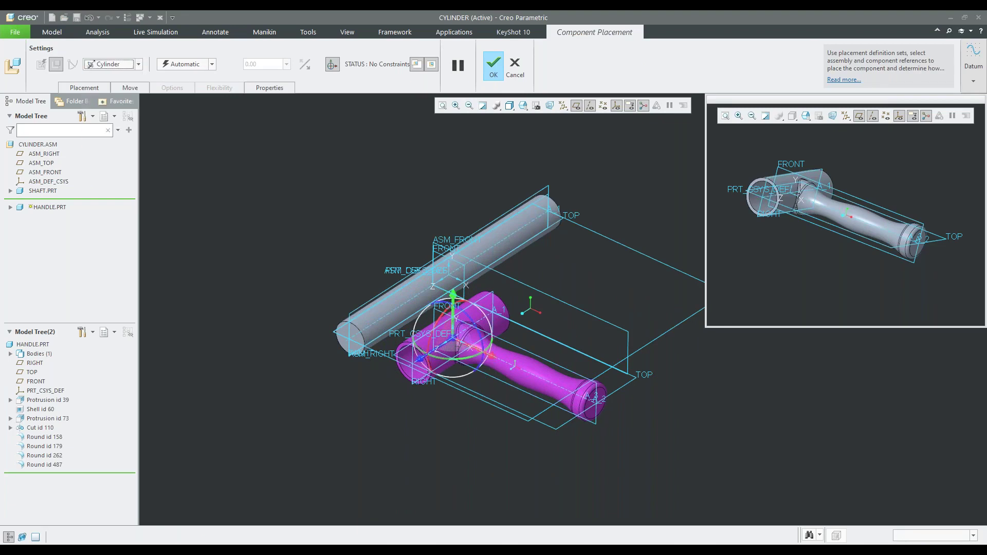
{"action": "scroll", "coordinate": [416, 370], "scroll_direction": "up", "scroll_amount": 5}
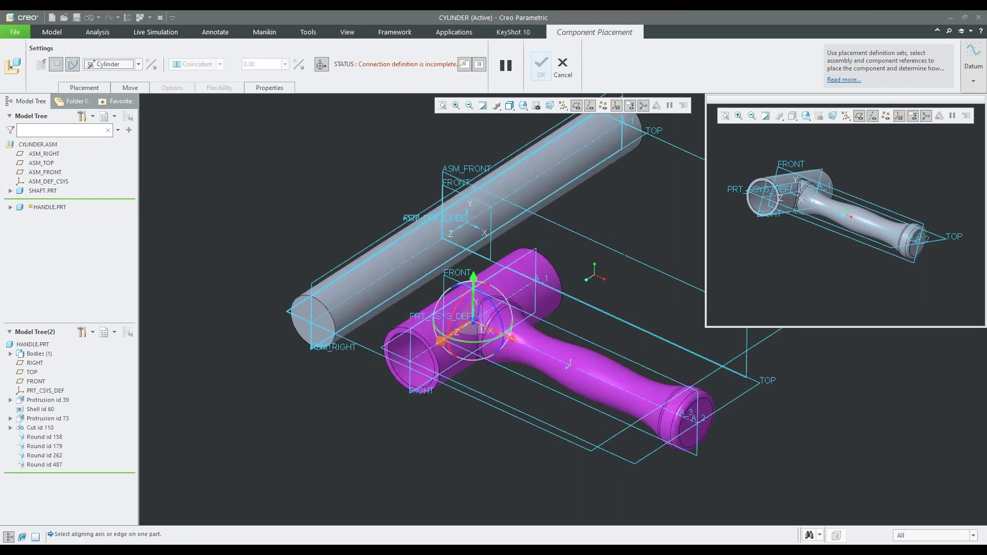
{"action": "left_click", "coordinate": [419, 362]}
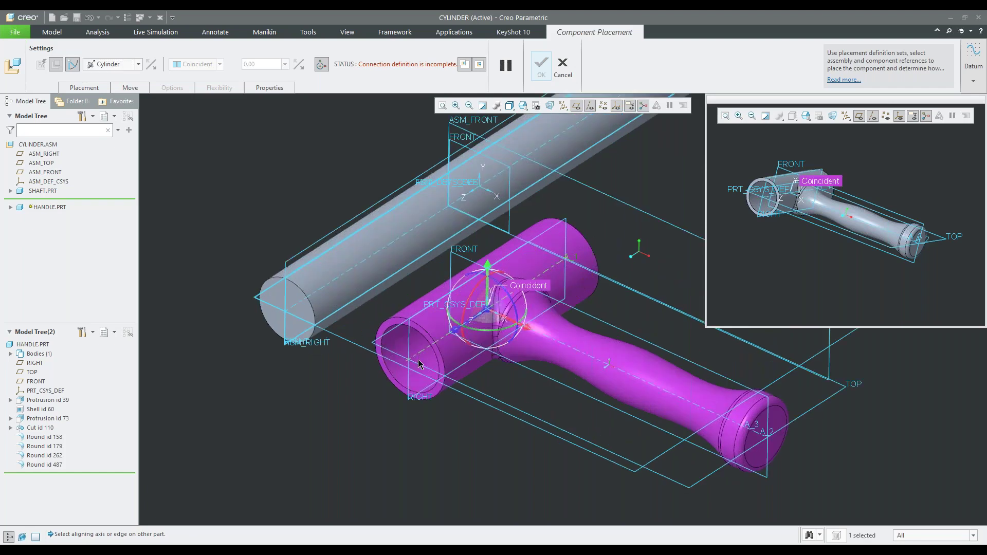
{"action": "left_click", "coordinate": [316, 294]}
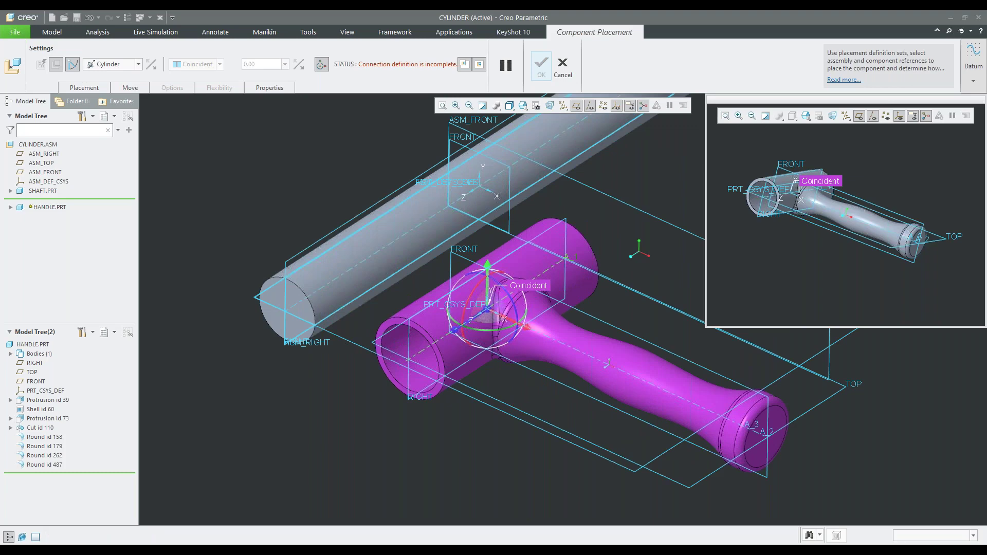
{"action": "middle_click_drag", "start_coordinate": [324, 328], "coordinate": [364, 369], "text": "shift"}
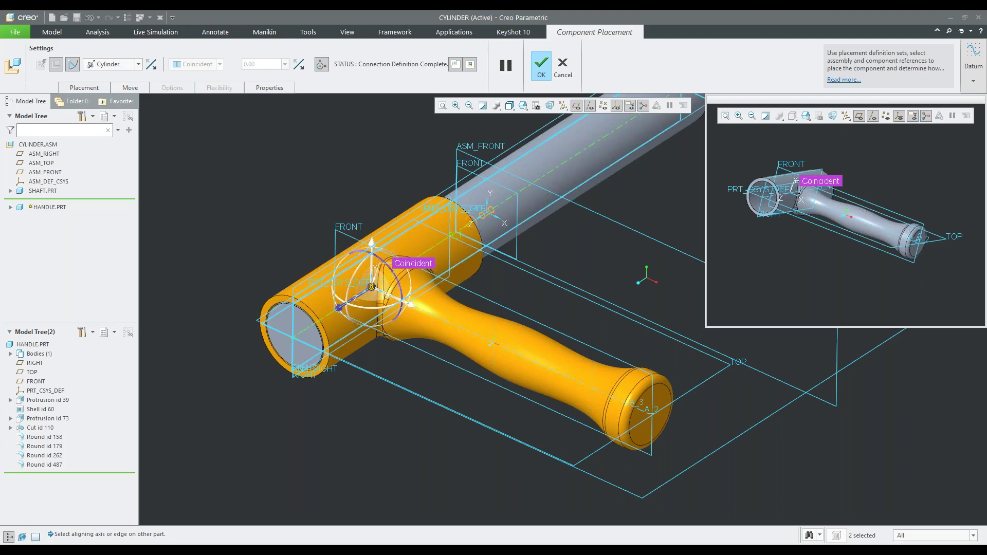
Review the cylinder constraints, slide and rotate the handle along the shaft, and accept the placement.
{"action": "left_click", "coordinate": [96, 88]}
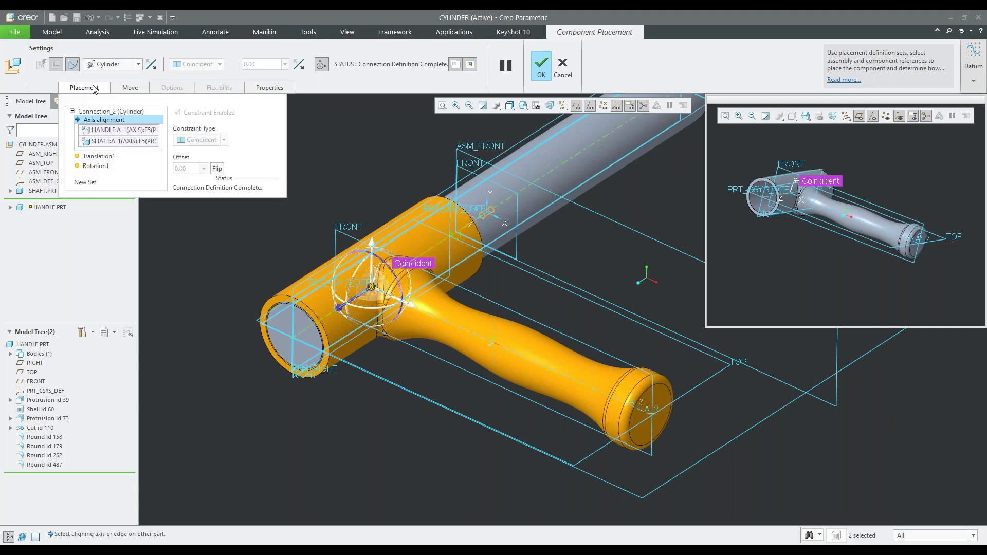
{"action": "left_click", "coordinate": [102, 156]}
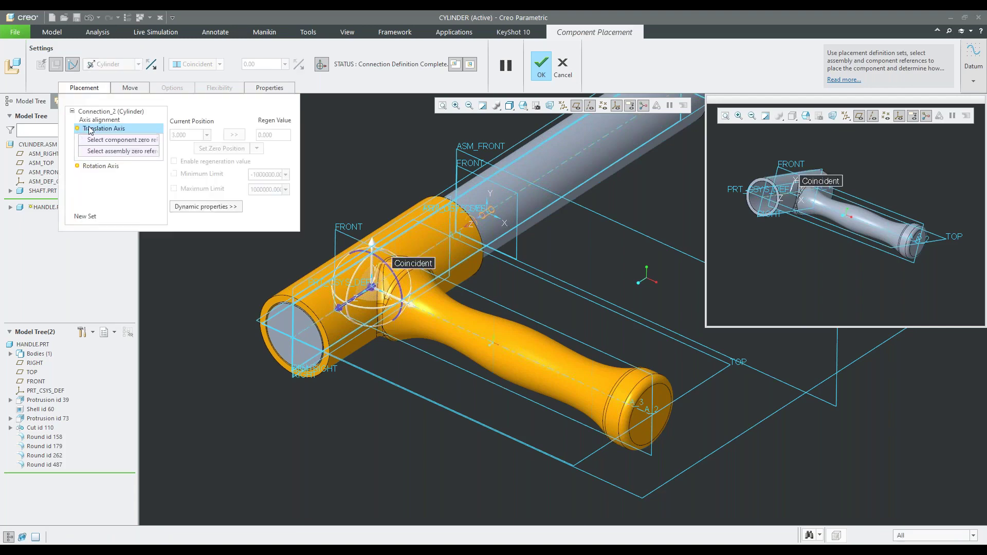
{"action": "scroll", "coordinate": [282, 311], "scroll_direction": "up", "scroll_amount": 3}
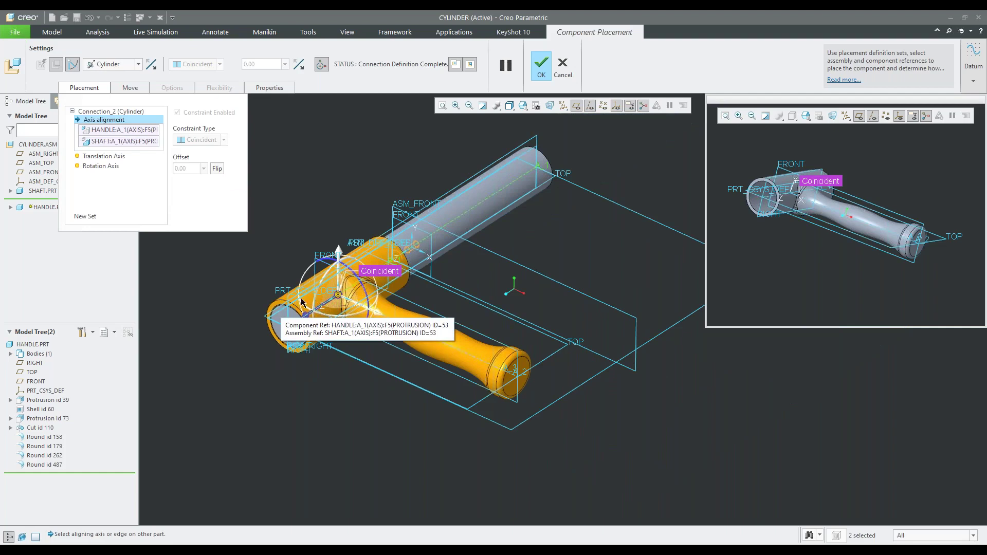
{"action": "scroll", "coordinate": [307, 284], "scroll_direction": "down", "scroll_amount": 3}
{"action": "left_click_drag", "start_coordinate": [308, 285], "coordinate": [337, 295]}
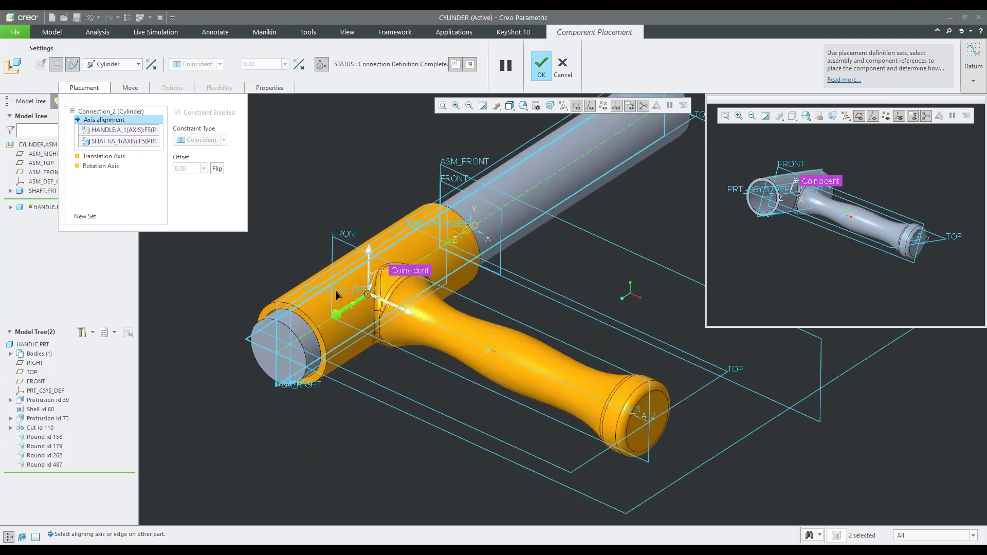
{"action": "left_click_drag", "start_coordinate": [418, 303], "coordinate": [396, 288]}
{"action": "scroll", "coordinate": [368, 335], "scroll_direction": "up", "scroll_amount": 2}
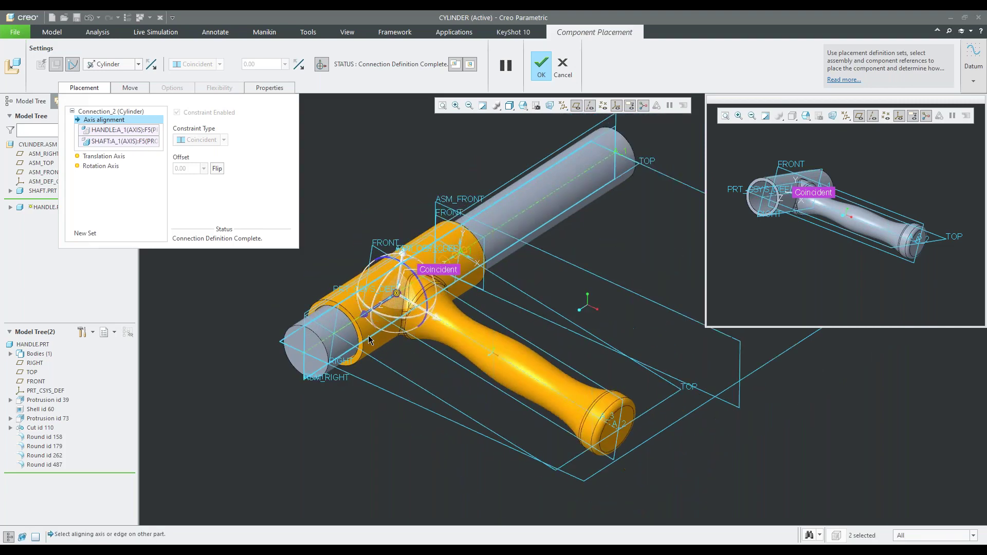
{"action": "left_click", "coordinate": [541, 69]}
Close the model window and erase undisplayed models from the session.
{"action": "left_click", "coordinate": [160, 18]}
{"action": "left_click", "coordinate": [133, 60]}
{"action": "key", "text": "Return"}
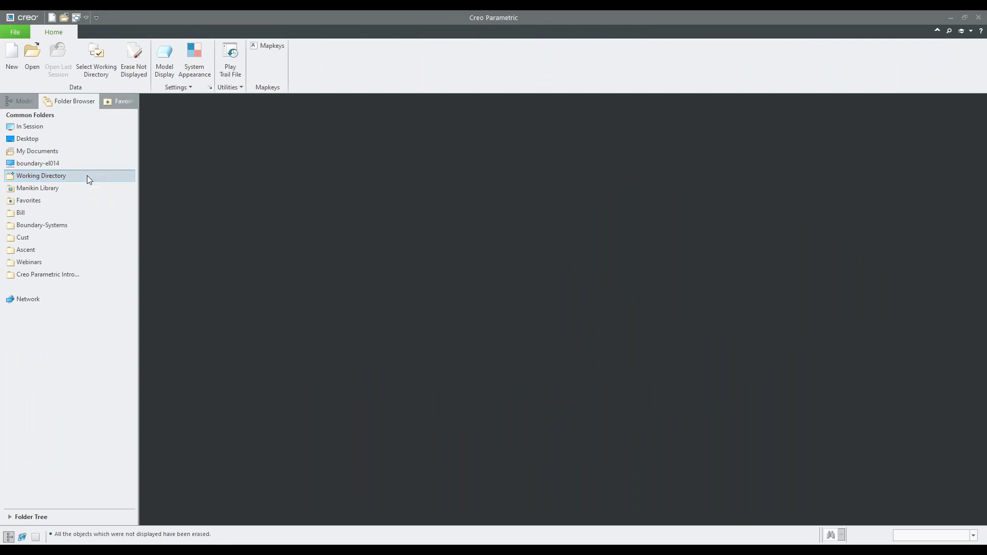
Set Create_Slot as the working directory and open measure_machine.asm.
{"action": "left_click", "coordinate": [88, 176]}
{"action": "left_click", "coordinate": [437, 103]}
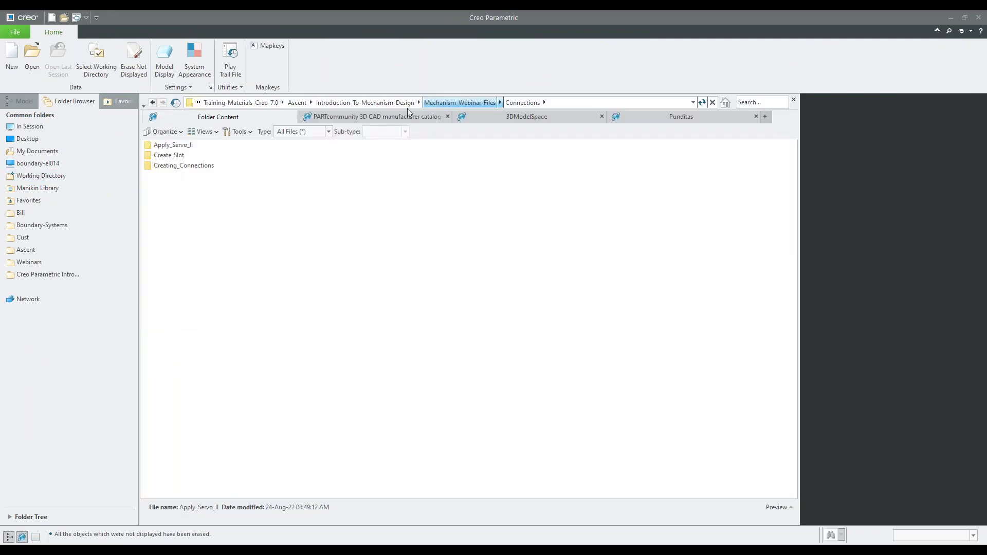
{"action": "right_click", "coordinate": [171, 156]}
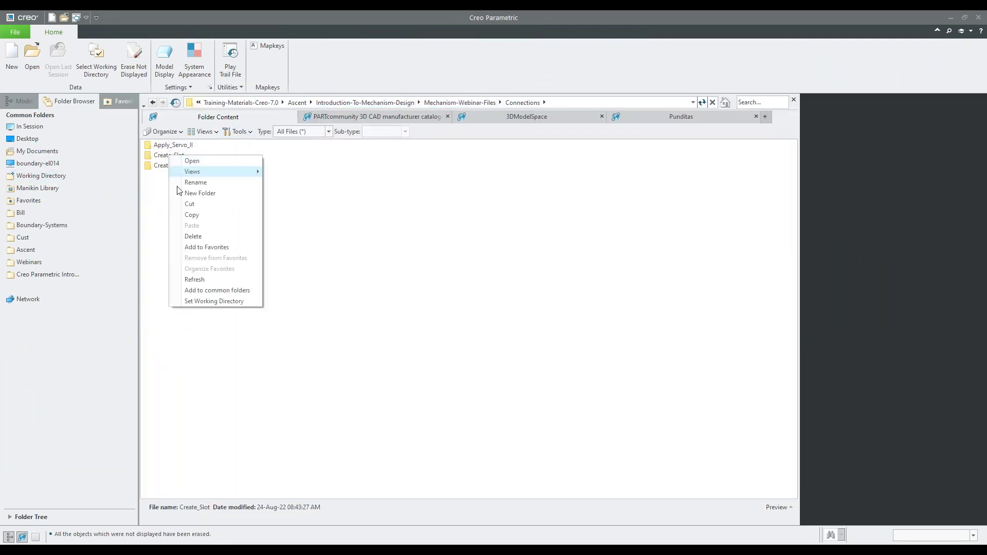
{"action": "left_click", "coordinate": [208, 301]}
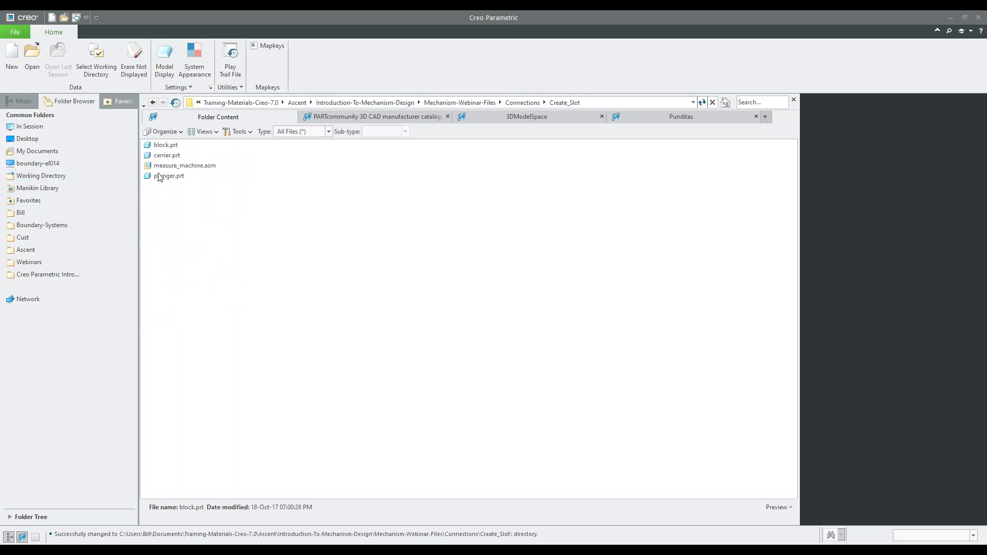
{"action": "left_click", "coordinate": [175, 165]}
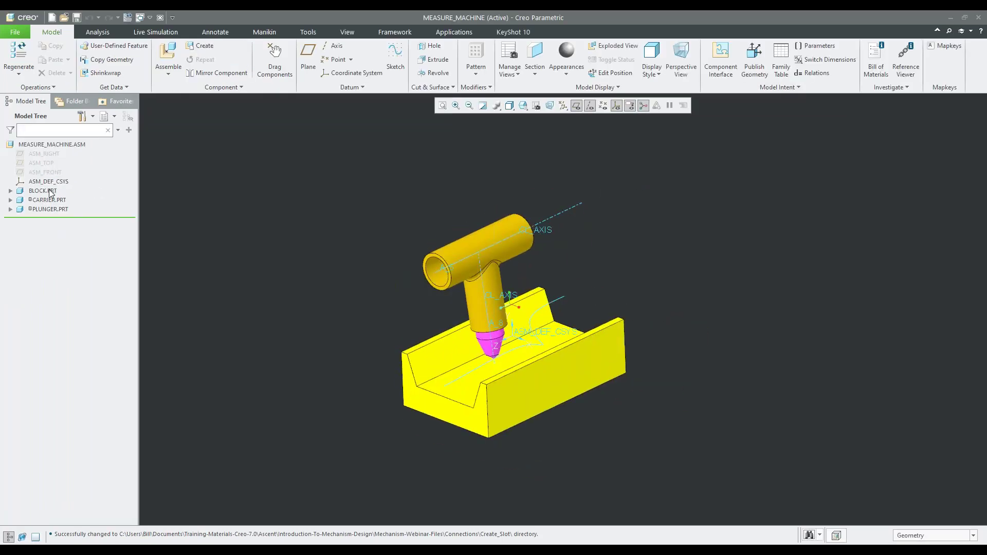
{"action": "left_click", "coordinate": [50, 191]}
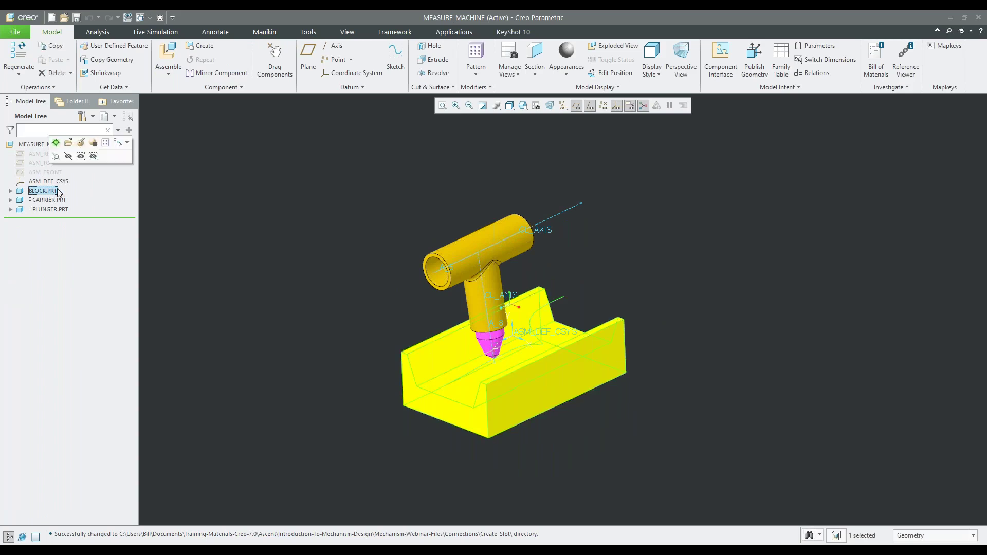
{"action": "left_click", "coordinate": [81, 144]}
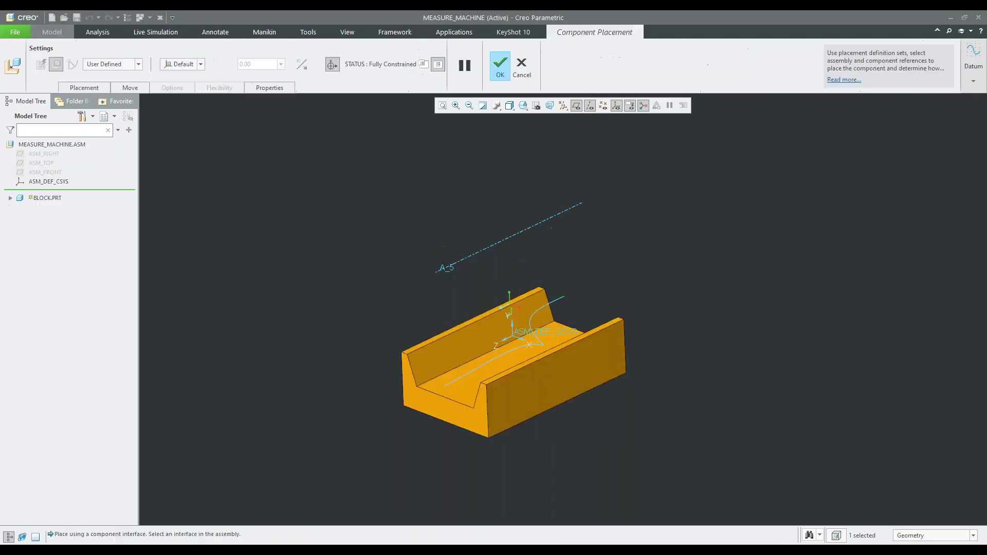
{"action": "left_click", "coordinate": [84, 87]}
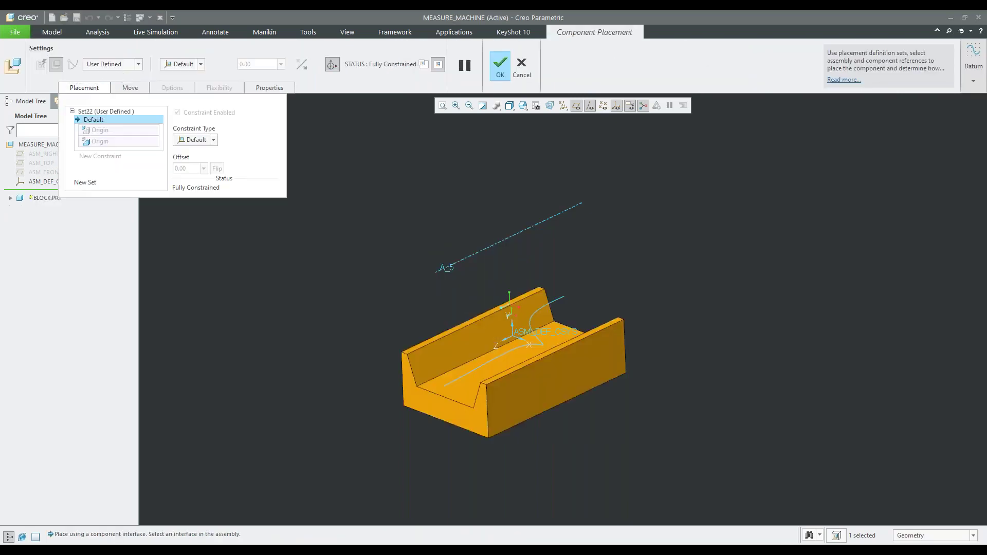
{"action": "left_click", "coordinate": [87, 89]}
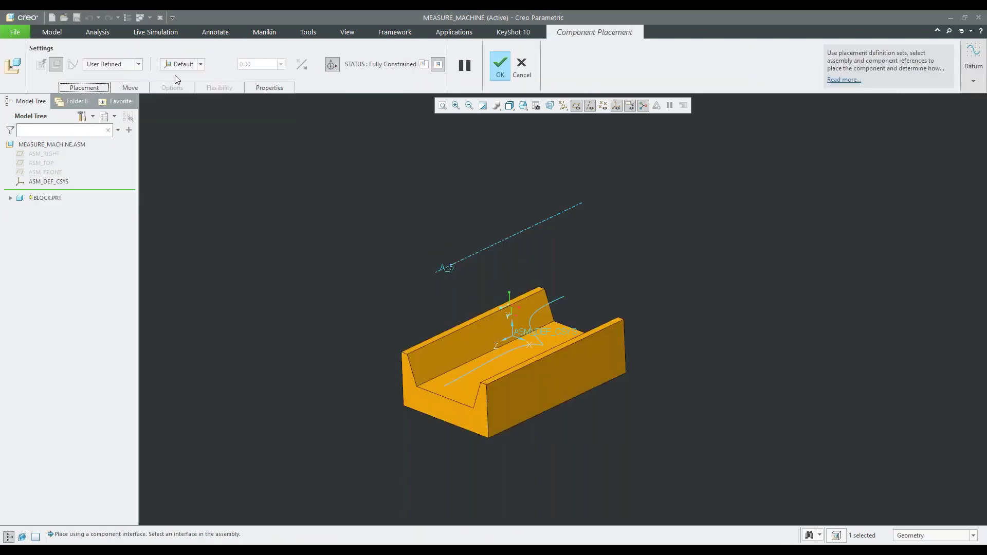
{"action": "left_click", "coordinate": [94, 89]}
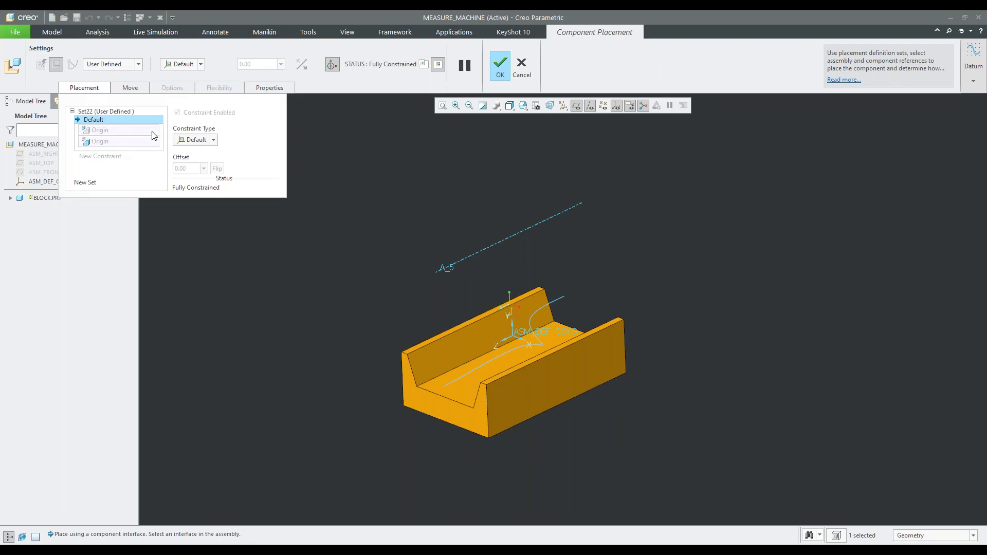
{"action": "left_click", "coordinate": [500, 66]}
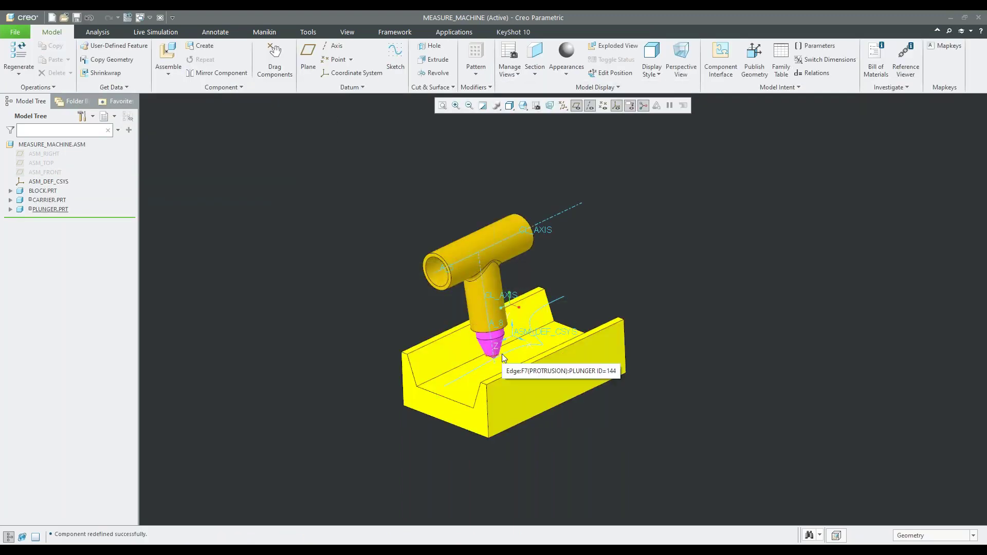
{"action": "scroll", "coordinate": [502, 354], "scroll_direction": "down", "scroll_amount": 3}
Inspect CARRIER's cylinder connection by picking its axis and rotating the carrier about it.
{"action": "left_click", "coordinate": [46, 201]}
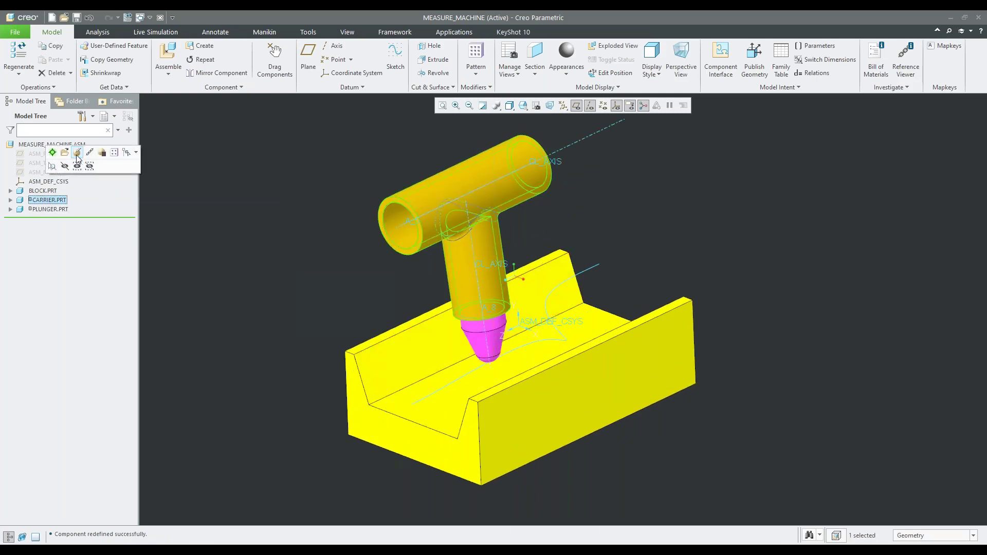
{"action": "scroll", "coordinate": [302, 282], "scroll_direction": "up", "scroll_amount": 2}
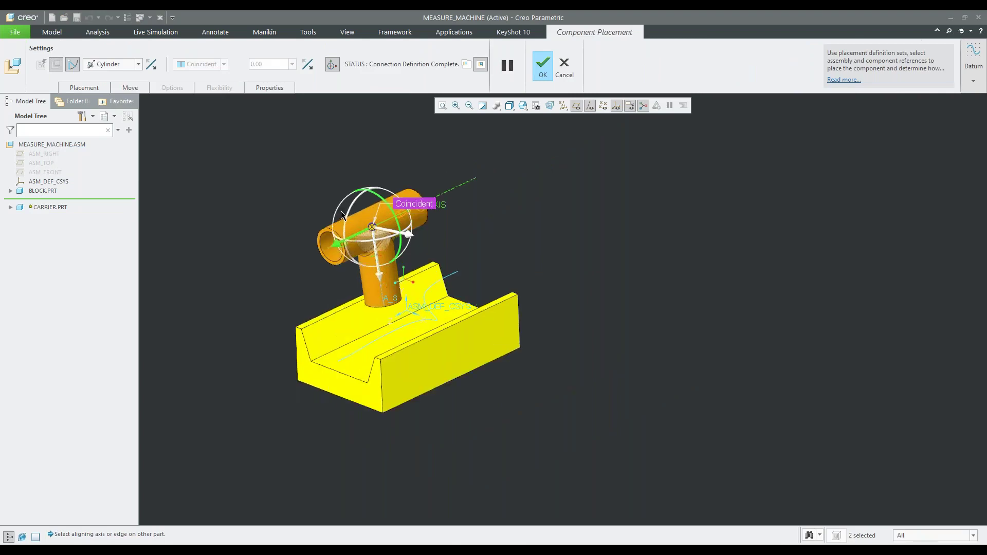
{"action": "scroll", "coordinate": [382, 237], "scroll_direction": "down", "scroll_amount": 2}
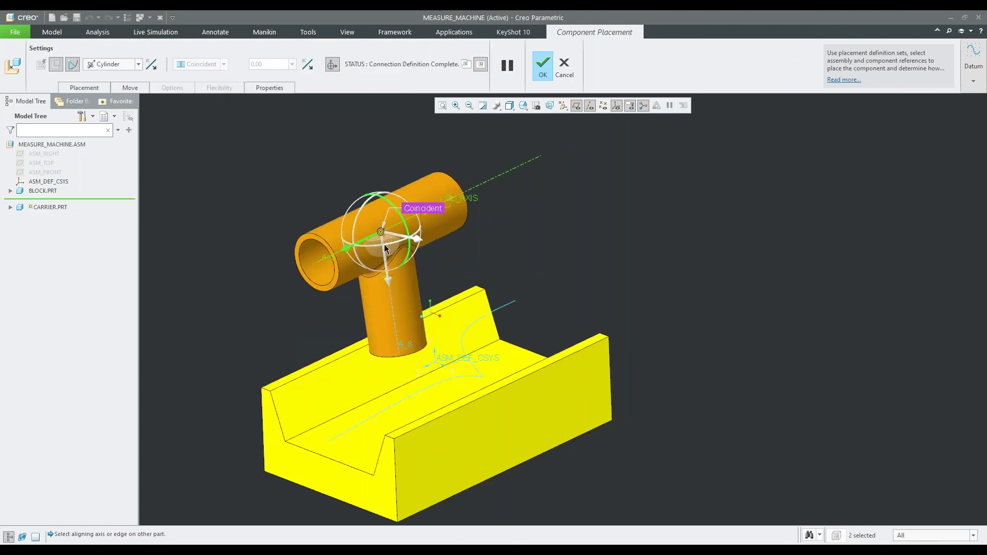
{"action": "left_click", "coordinate": [343, 254]}
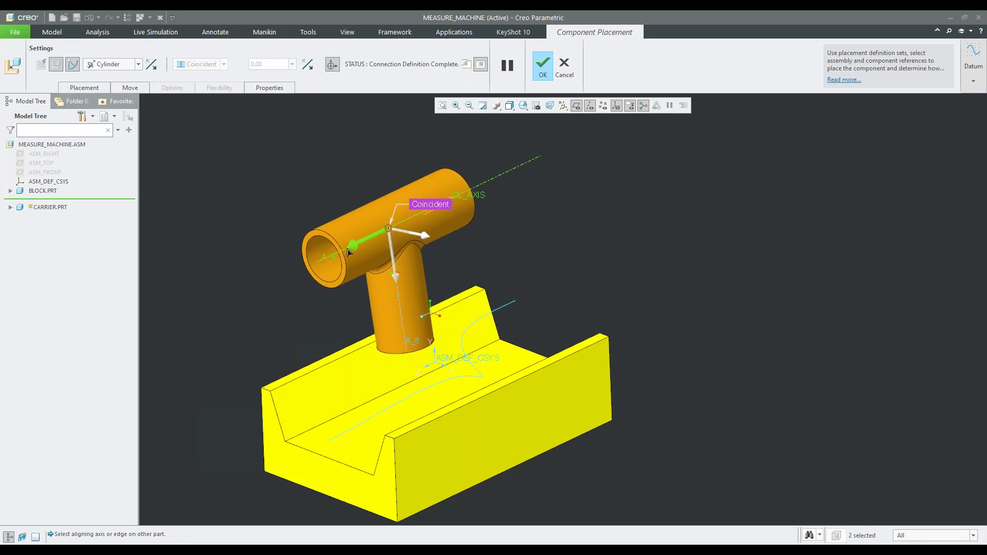
{"action": "left_click_drag", "start_coordinate": [398, 217], "coordinate": [396, 211]}
Discard the carrier edits and start redefining PLUNGER.PRT's placement.
{"action": "left_click", "coordinate": [564, 64]}
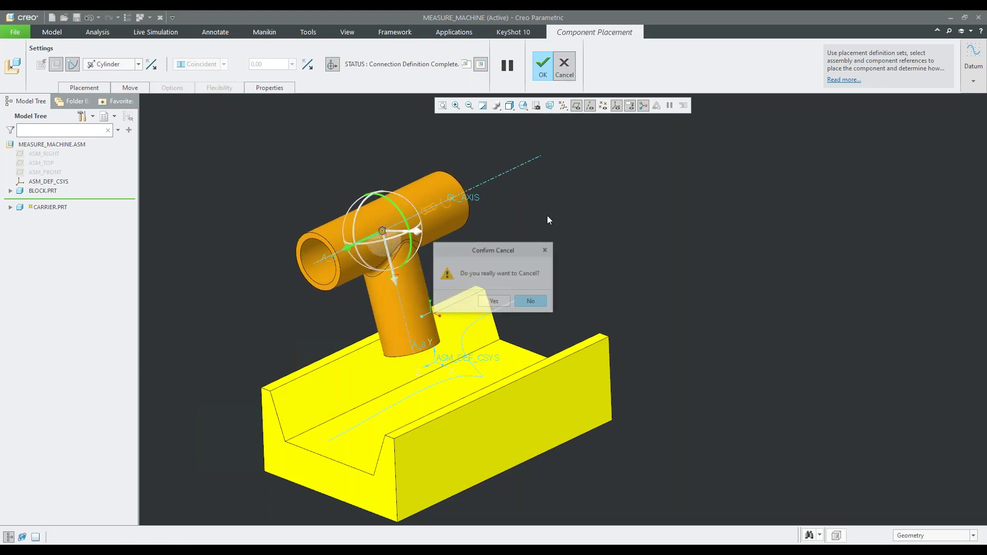
{"action": "left_click", "coordinate": [495, 302]}
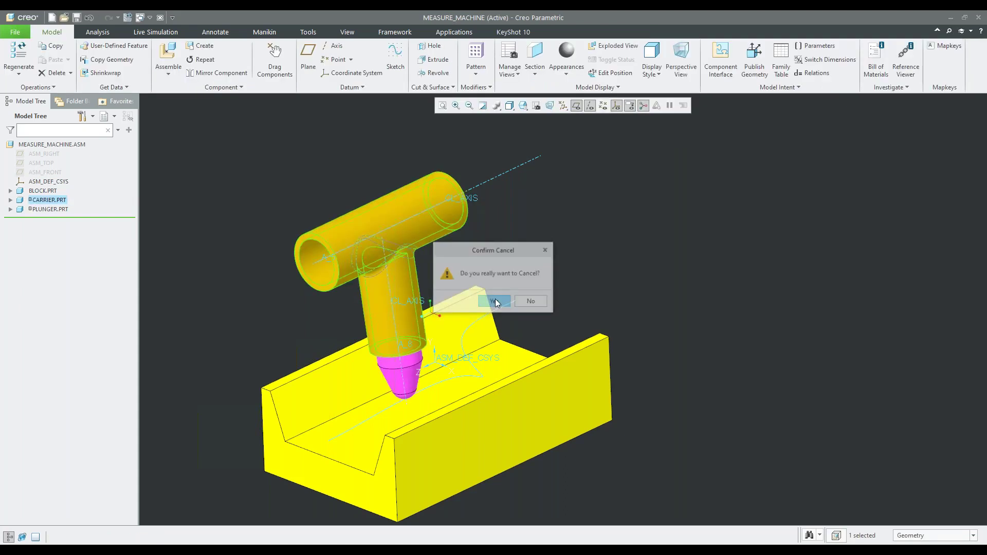
{"action": "left_click", "coordinate": [49, 209]}
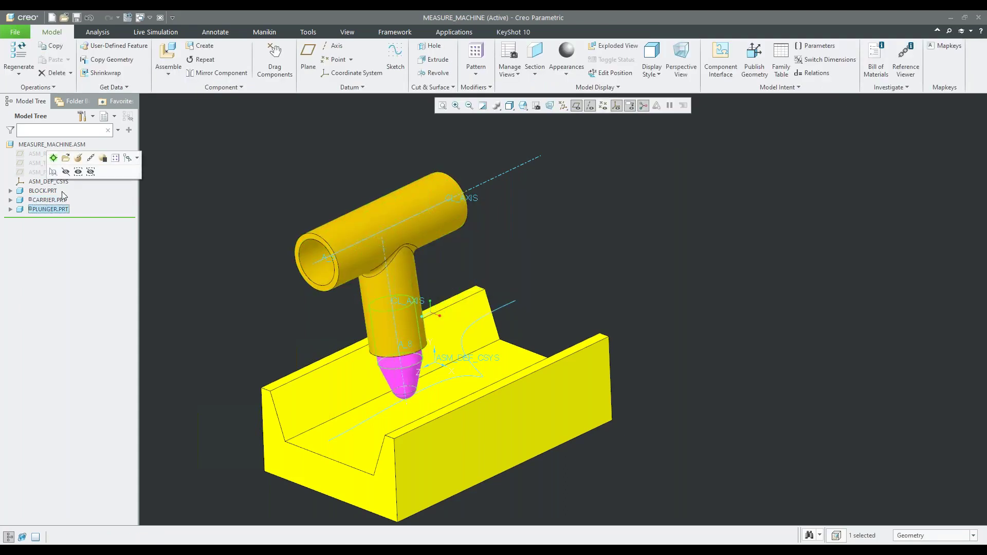
{"action": "left_click", "coordinate": [78, 159]}
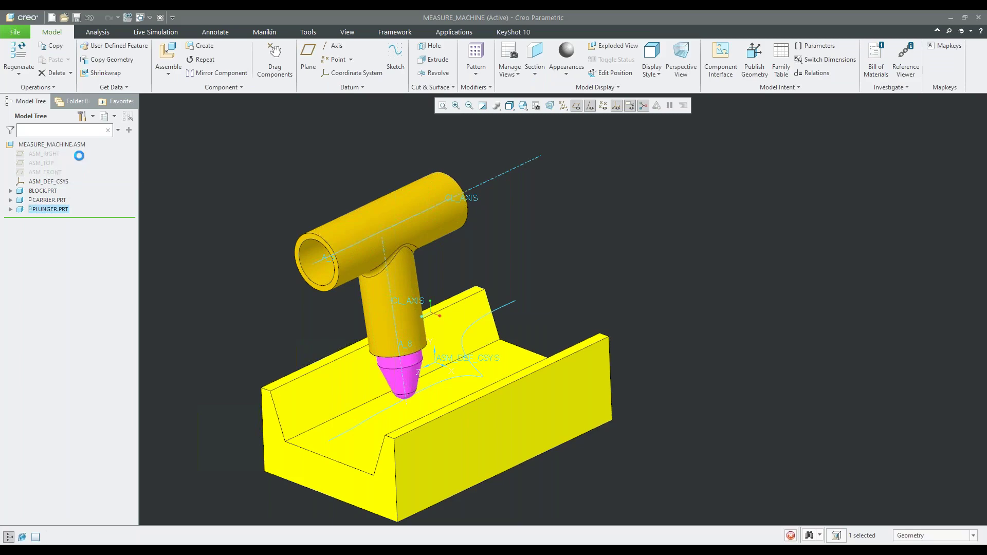
Display datum points and add a second, Slot-type connection to the plunger.
{"action": "scroll", "coordinate": [492, 291], "scroll_direction": "up", "scroll_amount": 2}
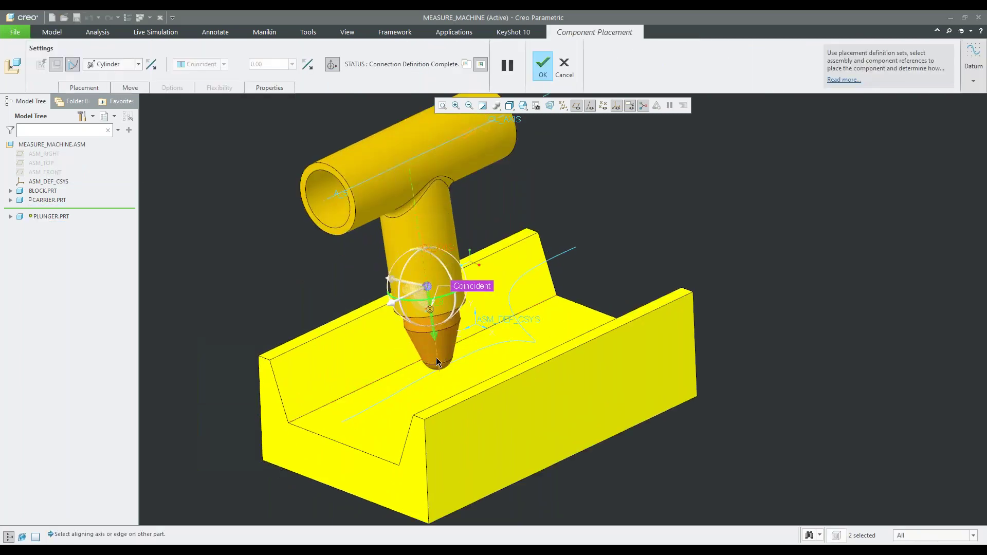
{"action": "scroll", "coordinate": [436, 359], "scroll_direction": "up", "scroll_amount": 3}
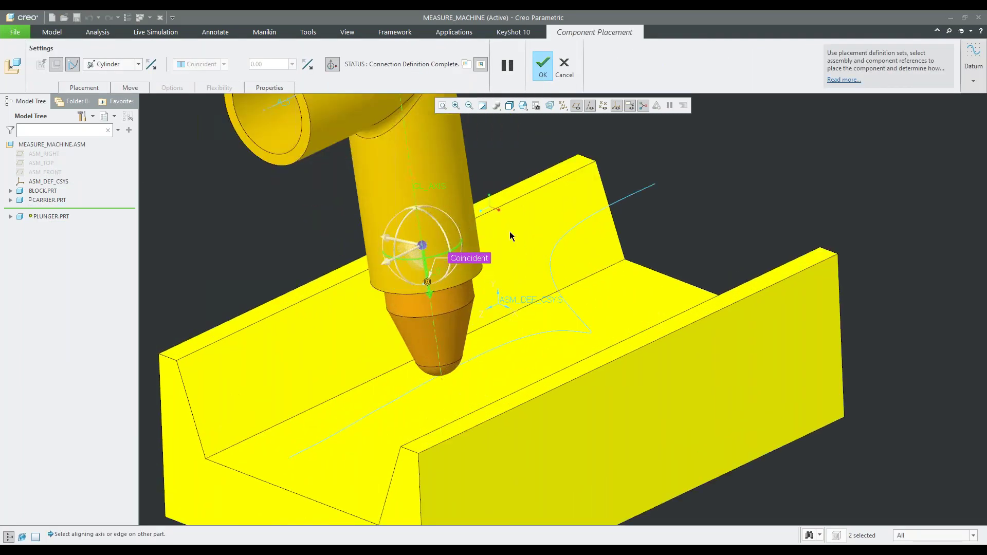
{"action": "left_click", "coordinate": [604, 110]}
{"action": "scroll", "coordinate": [448, 384], "scroll_direction": "up", "scroll_amount": 3}
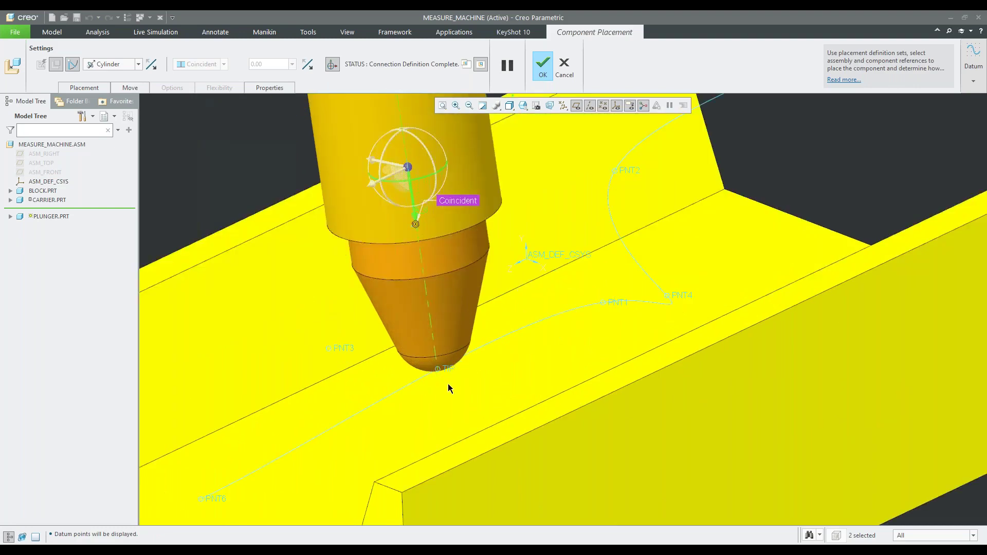
{"action": "scroll", "coordinate": [446, 385], "scroll_direction": "down", "scroll_amount": 1}
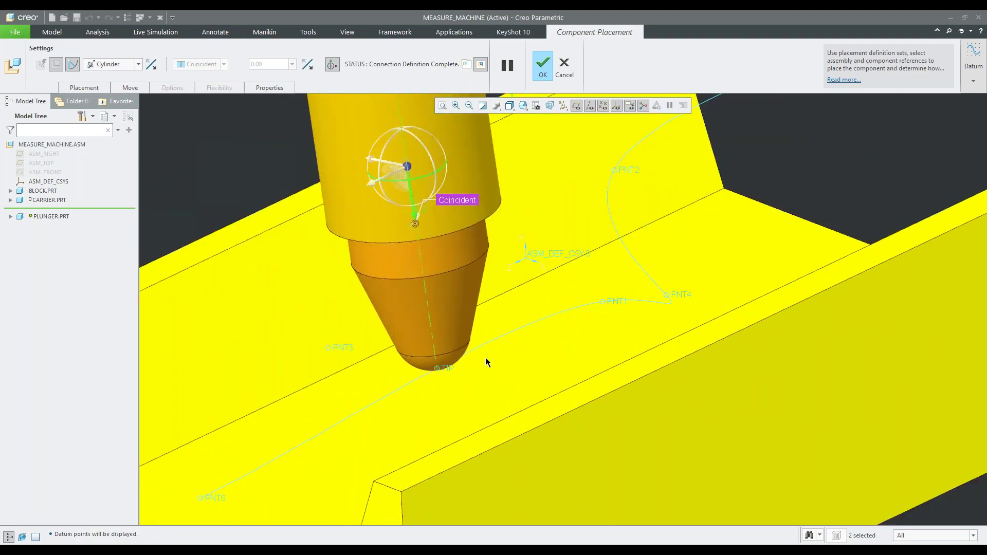
{"action": "scroll", "coordinate": [486, 358], "scroll_direction": "down", "scroll_amount": 3}
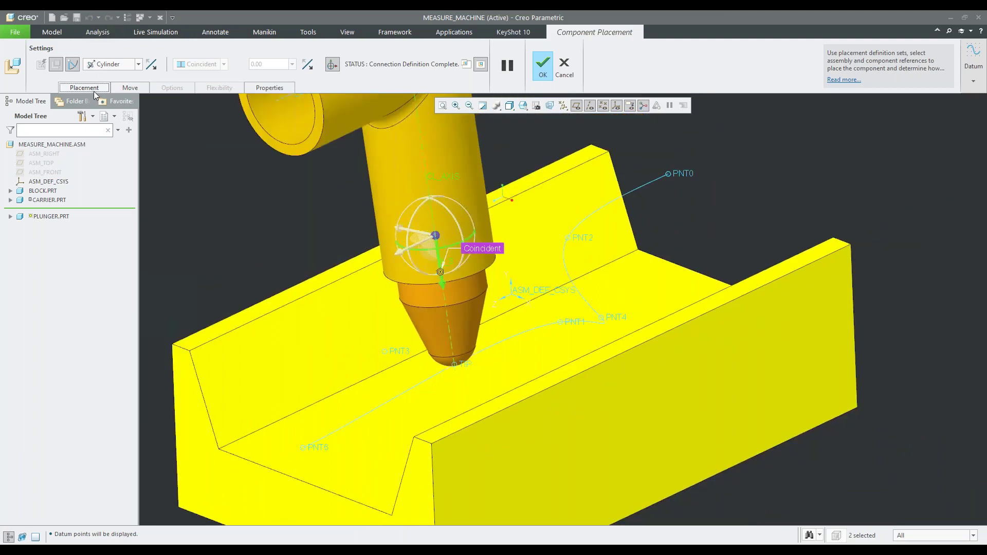
{"action": "left_click", "coordinate": [84, 88]}
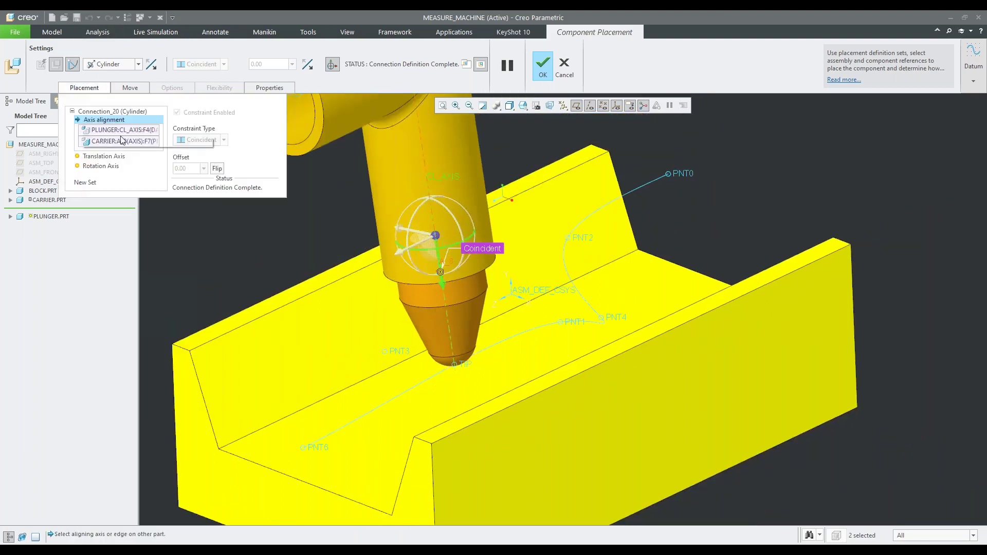
{"action": "left_click", "coordinate": [87, 183]}
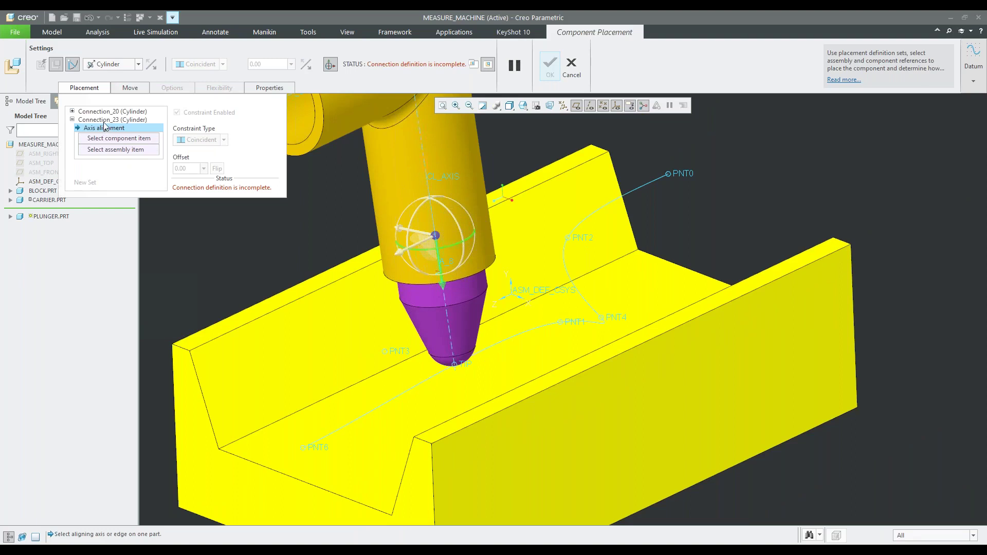
{"action": "left_click", "coordinate": [139, 63]}
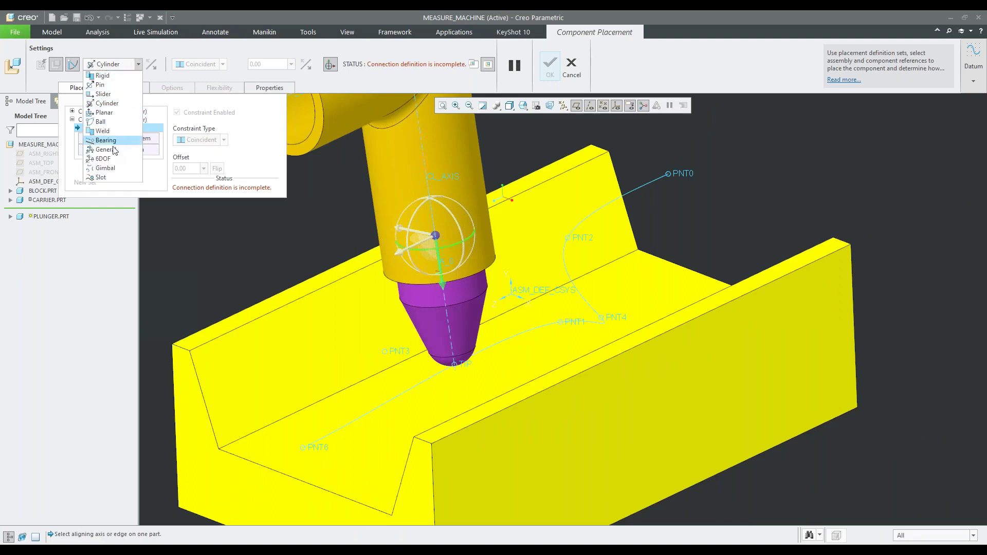
{"action": "left_click", "coordinate": [102, 177]}
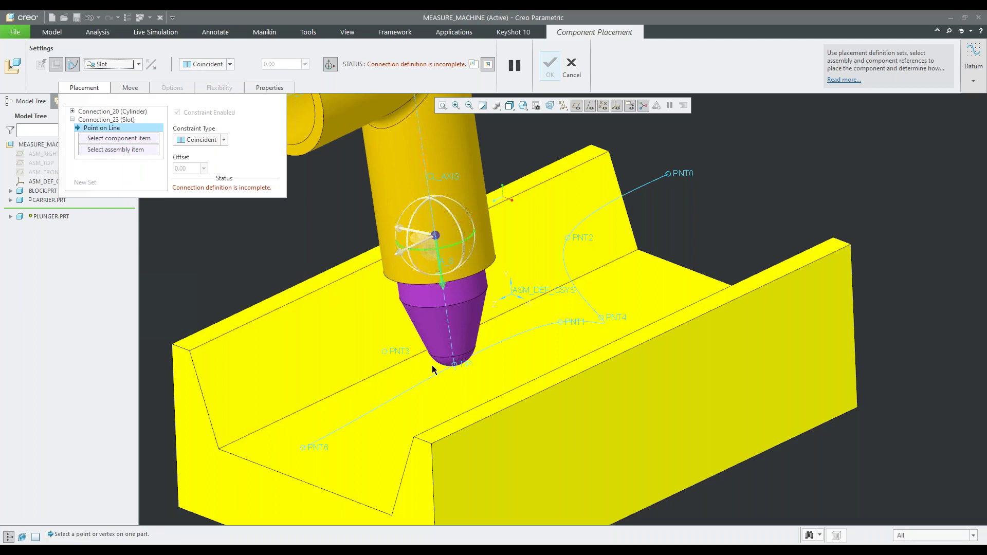
Attach the plunger's TIP point to the block's datum curve and accept the slot connection.
{"action": "scroll", "coordinate": [469, 374], "scroll_direction": "down", "scroll_amount": 4}
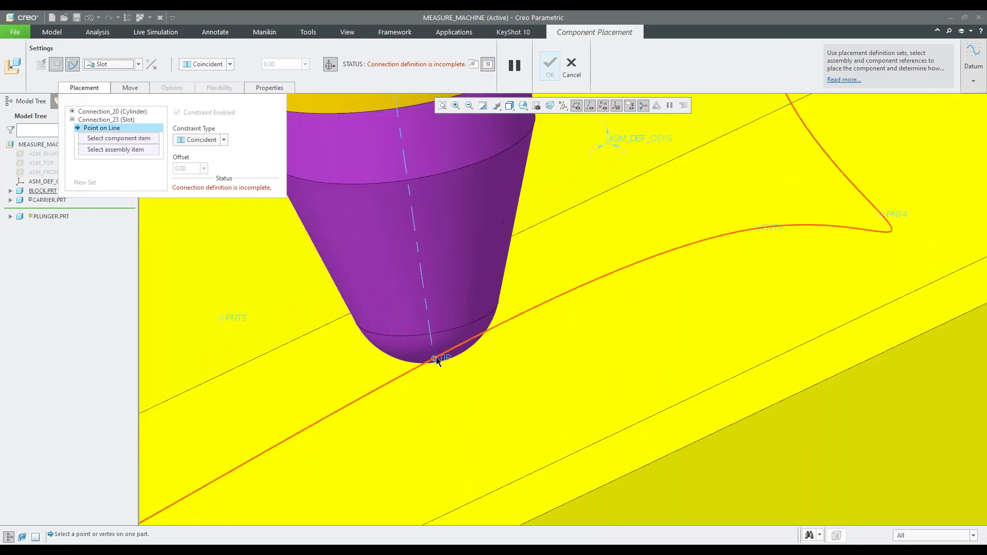
{"action": "left_click", "coordinate": [435, 359]}
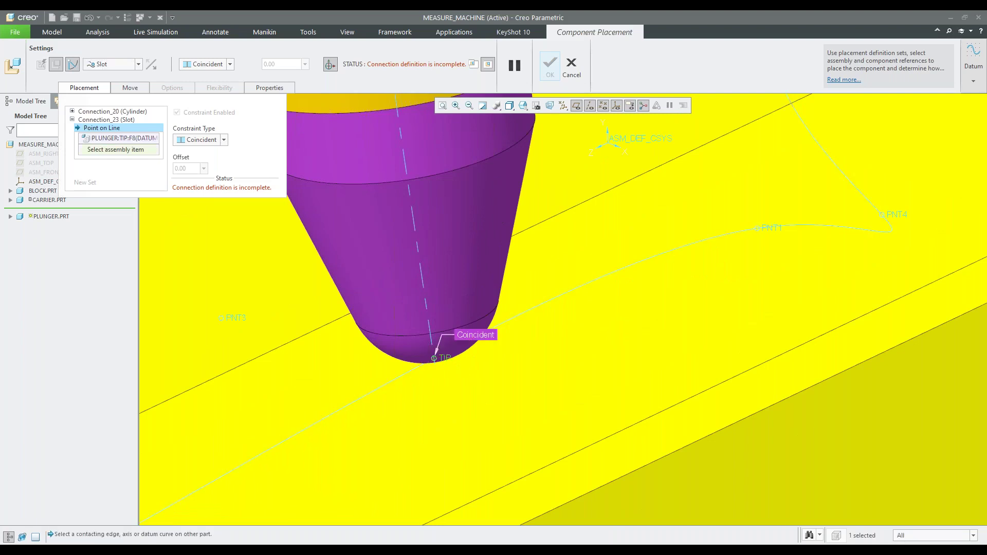
{"action": "scroll", "coordinate": [539, 323], "scroll_direction": "up", "scroll_amount": 2}
{"action": "left_click", "coordinate": [538, 314]}
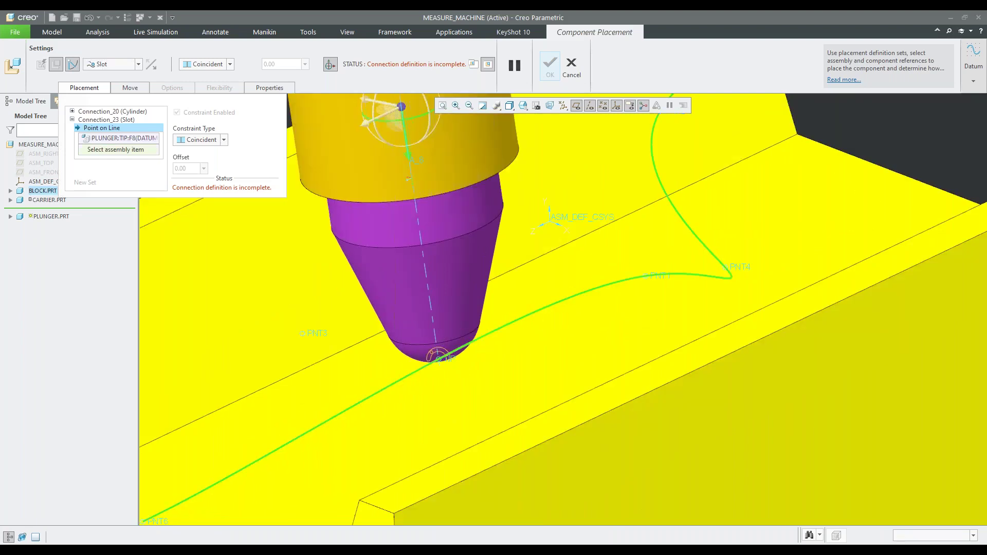
{"action": "scroll", "coordinate": [435, 352], "scroll_direction": "up", "scroll_amount": 3}
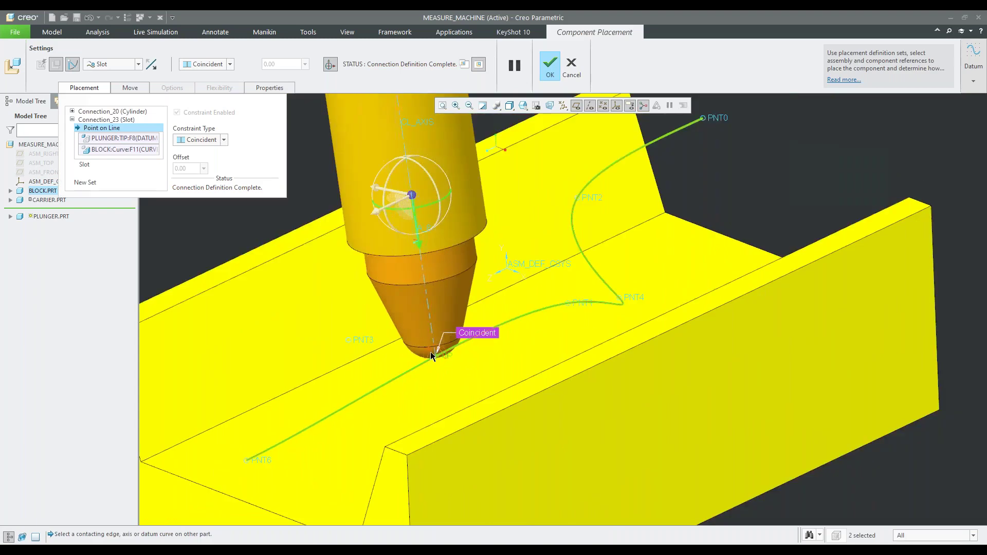
{"action": "left_click", "coordinate": [550, 65]}
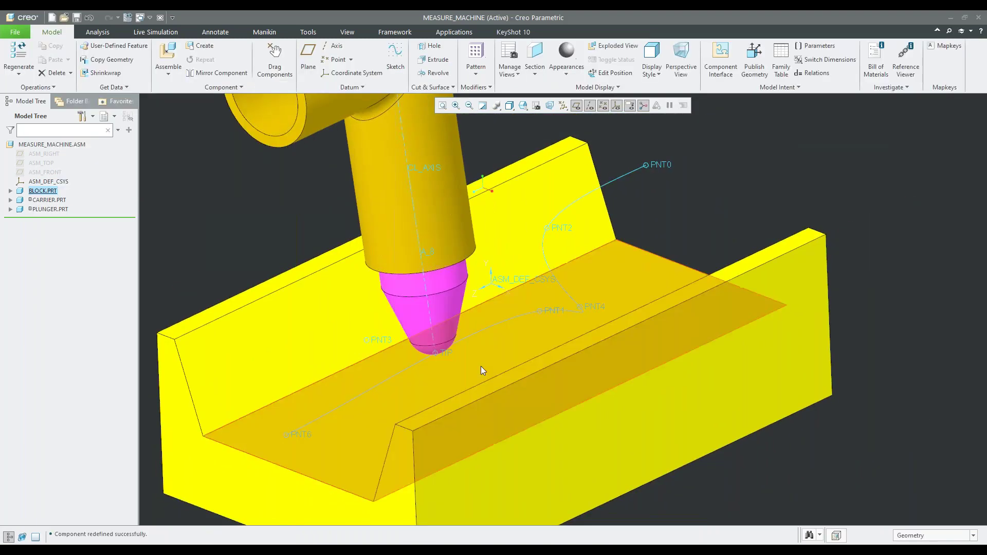
Refit the view and drag the plunger to check its TIP follows the block's curve.
{"action": "key", "text": "ctrl+d"}
{"action": "scroll", "coordinate": [553, 284], "scroll_direction": "down", "scroll_amount": 4}
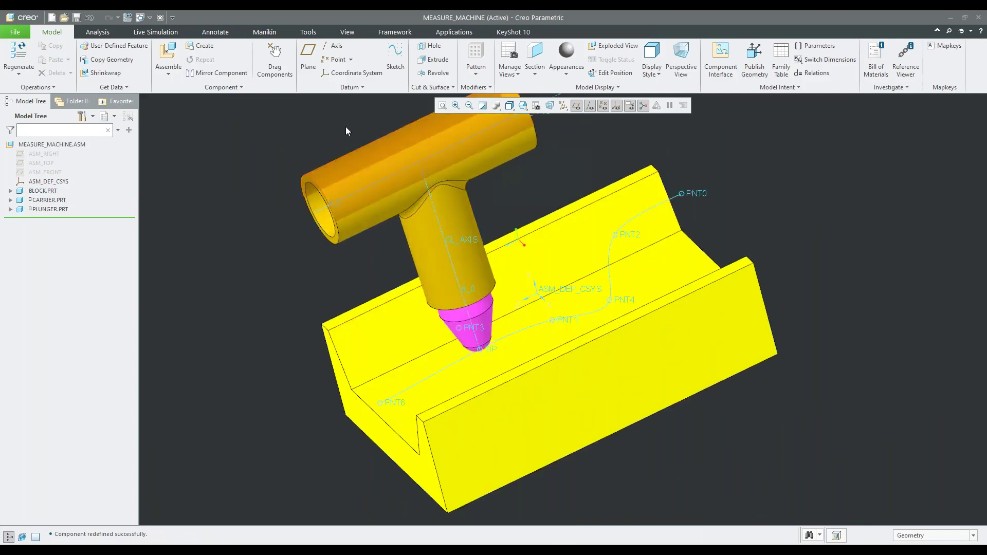
{"action": "left_click", "coordinate": [274, 56]}
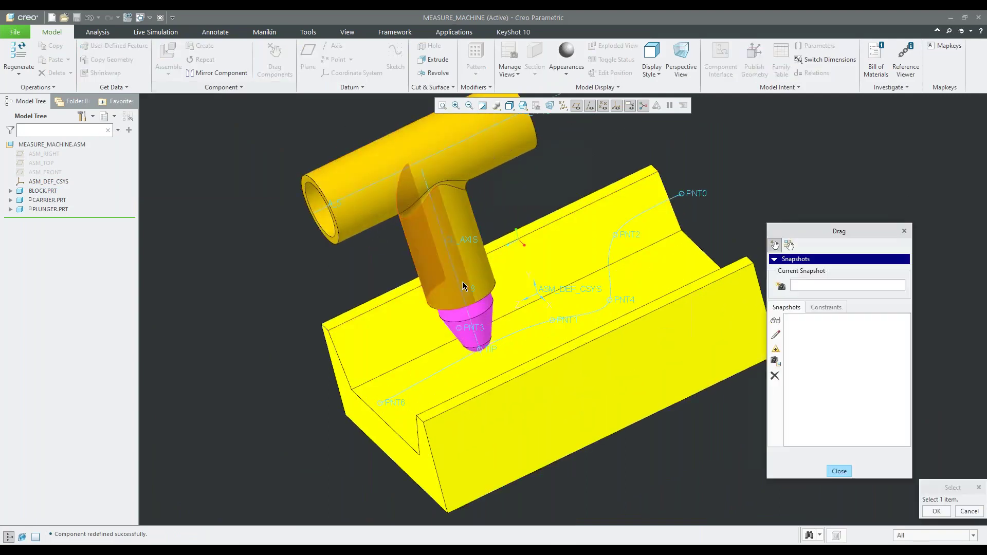
{"action": "scroll", "coordinate": [448, 308], "scroll_direction": "up", "scroll_amount": 3}
{"action": "scroll", "coordinate": [489, 331], "scroll_direction": "down", "scroll_amount": 2}
{"action": "scroll", "coordinate": [443, 308], "scroll_direction": "down", "scroll_amount": 2}
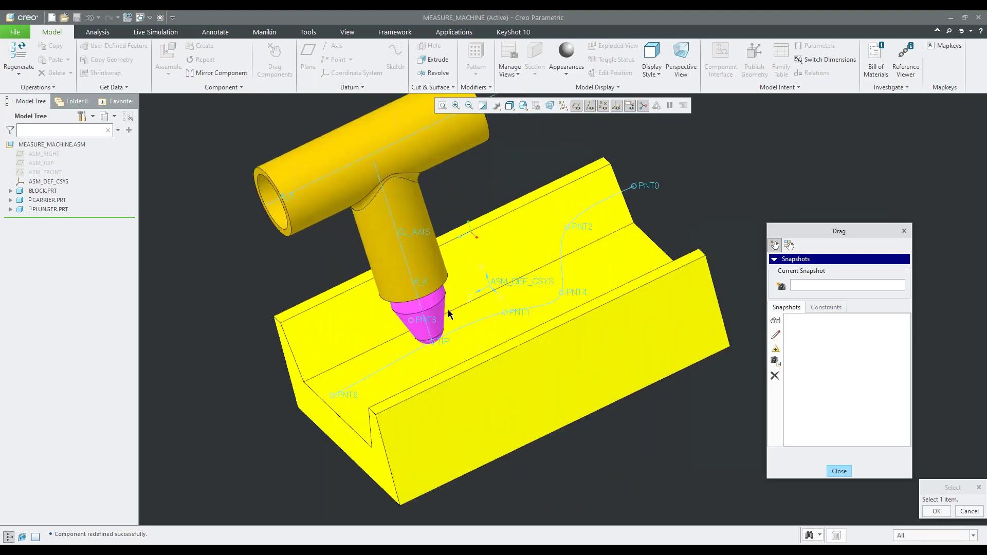
{"action": "left_click", "coordinate": [443, 309]}
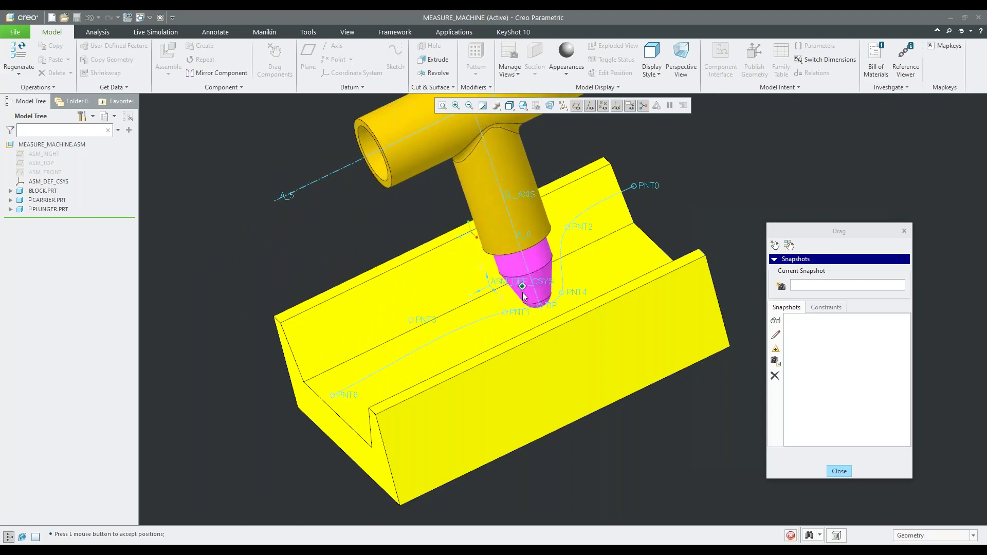
{"action": "scroll", "coordinate": [529, 275], "scroll_direction": "down", "scroll_amount": 2}
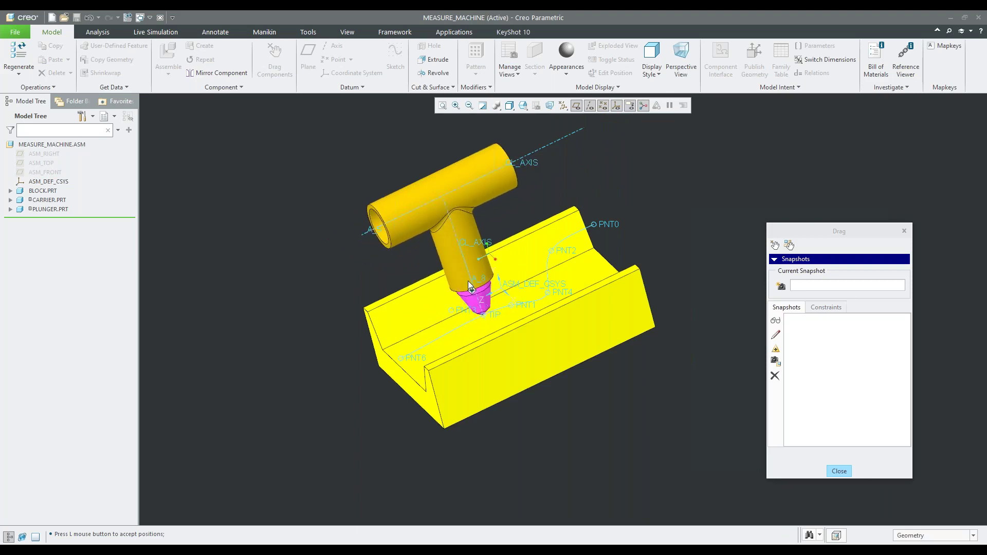
Save the current plunger pose as Snapshot1, move the plunger, and save Snapshot2.
{"action": "left_click", "coordinate": [781, 286]}
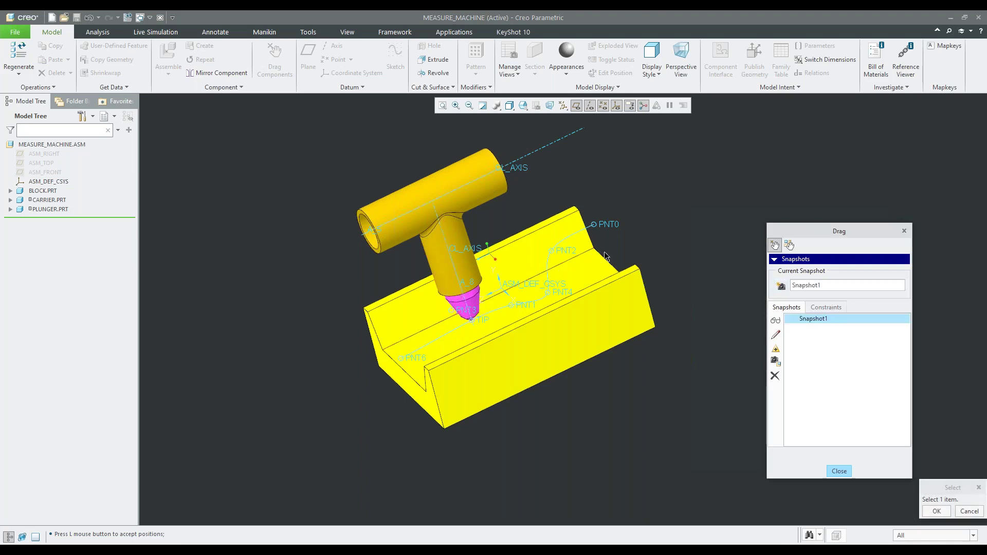
{"action": "left_click", "coordinate": [472, 271]}
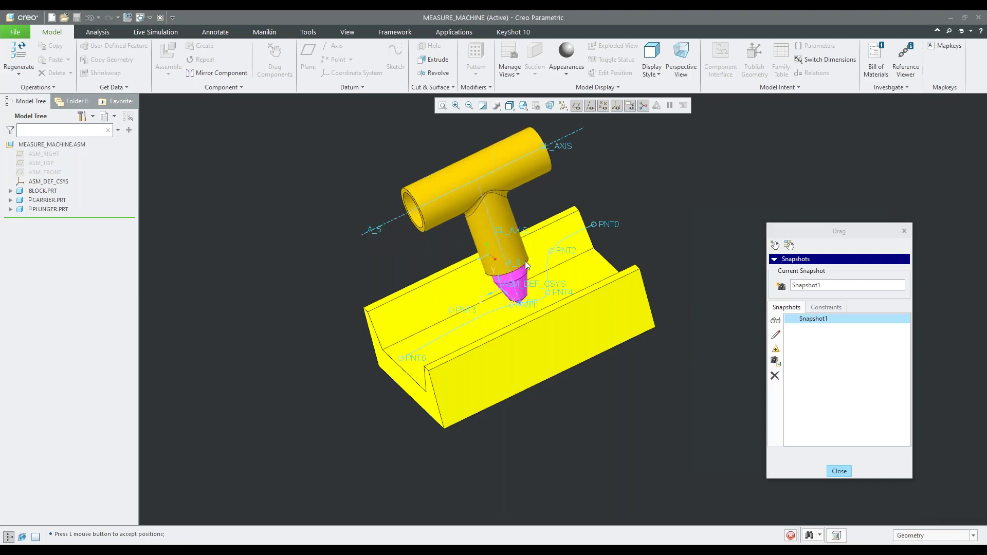
{"action": "left_click", "coordinate": [607, 236]}
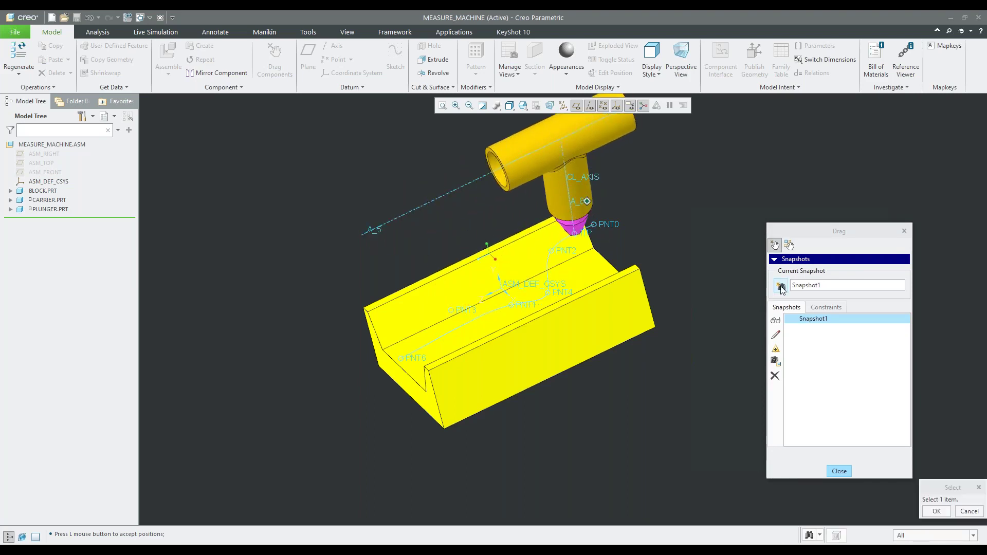
{"action": "left_click", "coordinate": [781, 287]}
Apply Snapshot1 and Snapshot2 to check each pose, then close the Drag dialog.
{"action": "middle_click_drag", "start_coordinate": [440, 458], "coordinate": [557, 338]}
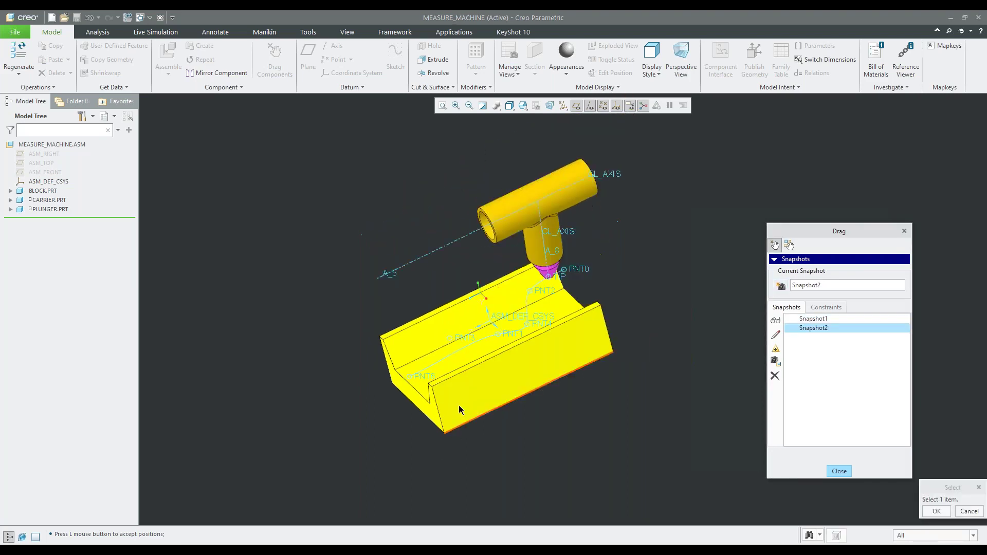
{"action": "double_click", "coordinate": [812, 319]}
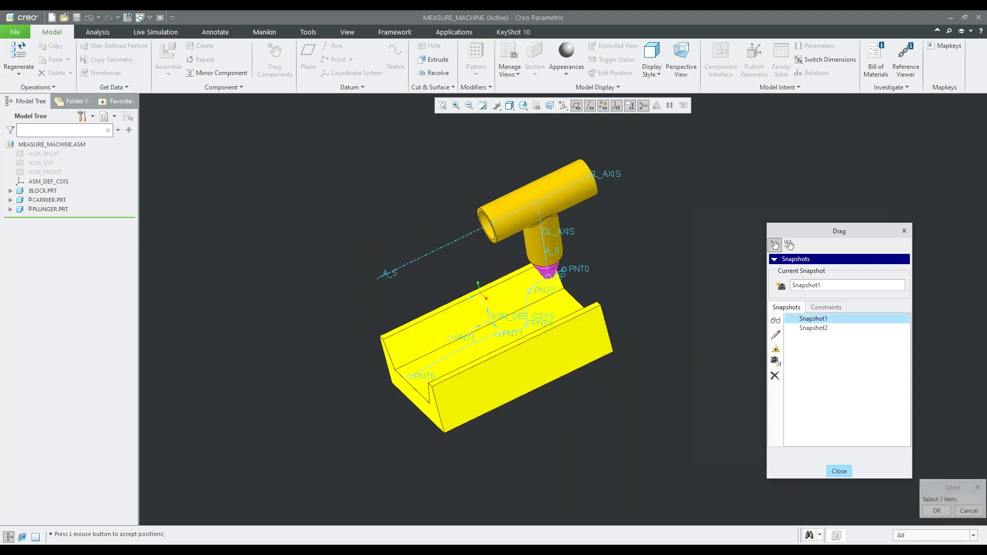
{"action": "double_click", "coordinate": [813, 328]}
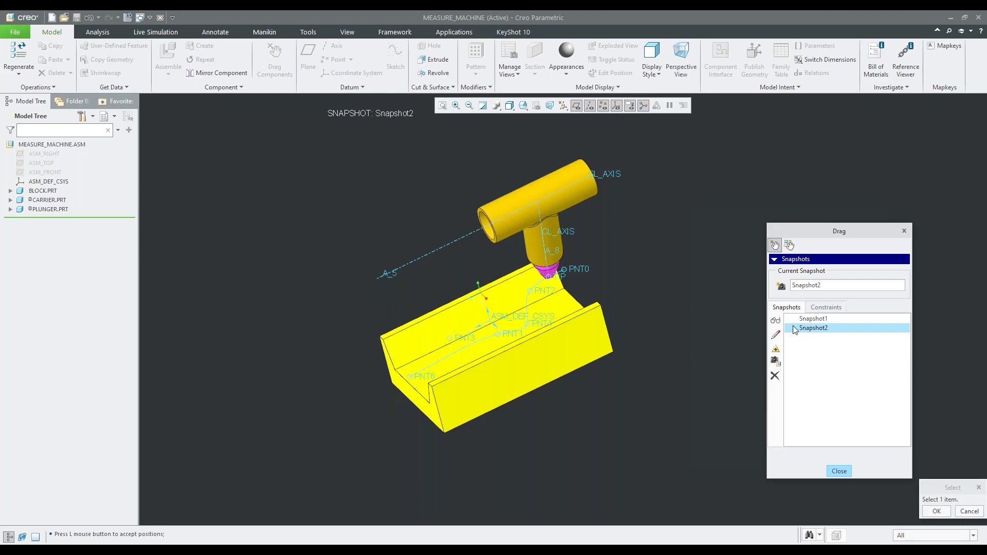
{"action": "left_click", "coordinate": [839, 471]}
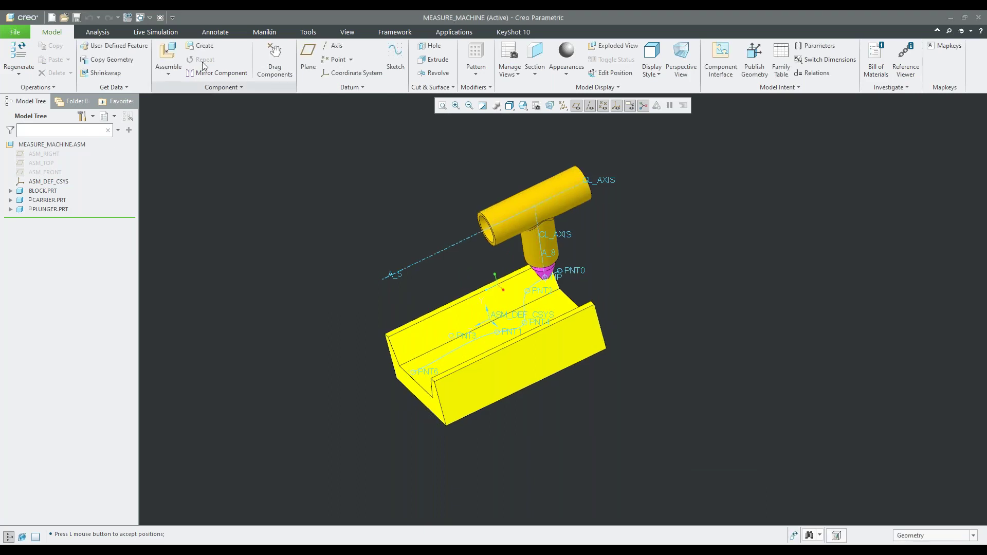
Close the measuring machine window and erase not-displayed models from memory.
{"action": "left_click", "coordinate": [159, 18]}
{"action": "left_click", "coordinate": [134, 59]}
{"action": "key", "text": "Return"}
Set Apply_Servo_II as the working directory and open cam_6.asm.
{"action": "left_click", "coordinate": [99, 176]}
{"action": "left_click", "coordinate": [523, 102]}
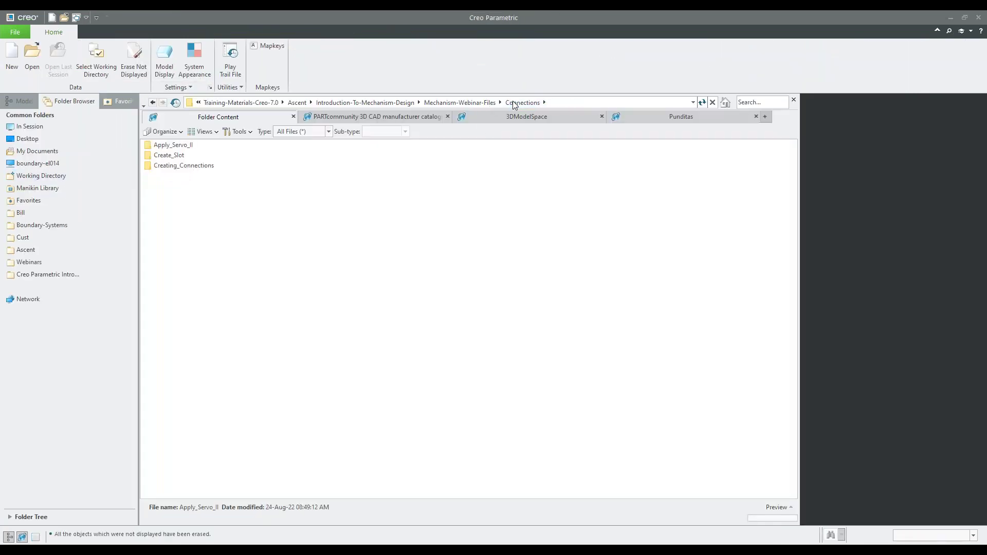
{"action": "left_click", "coordinate": [177, 146]}
{"action": "right_click", "coordinate": [178, 146]}
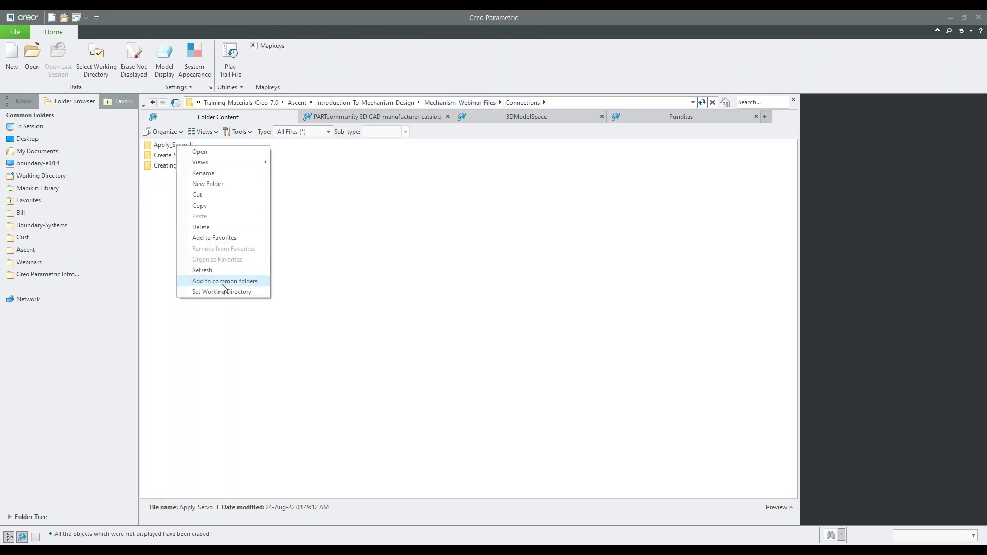
{"action": "left_click", "coordinate": [221, 292]}
{"action": "left_click", "coordinate": [74, 180]}
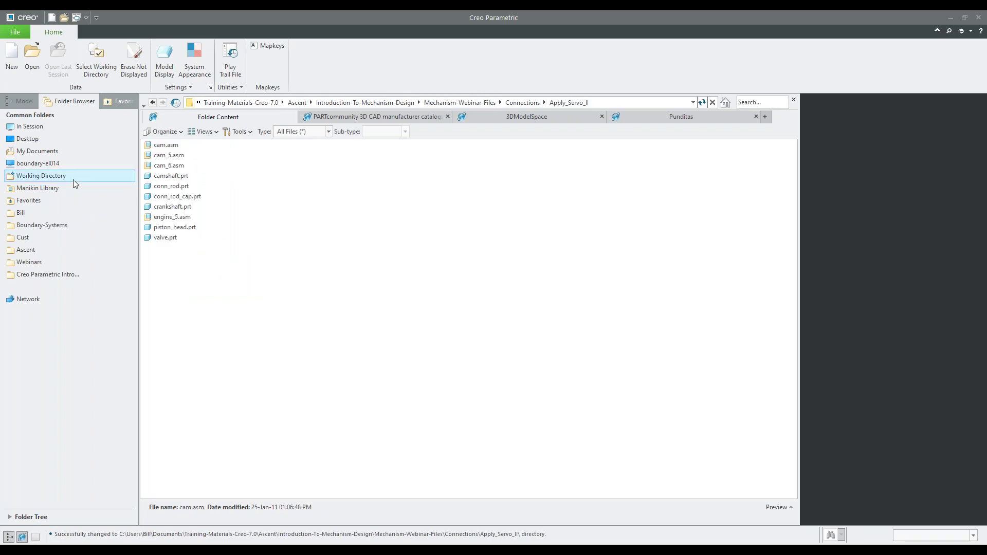
{"action": "double_click", "coordinate": [186, 165]}
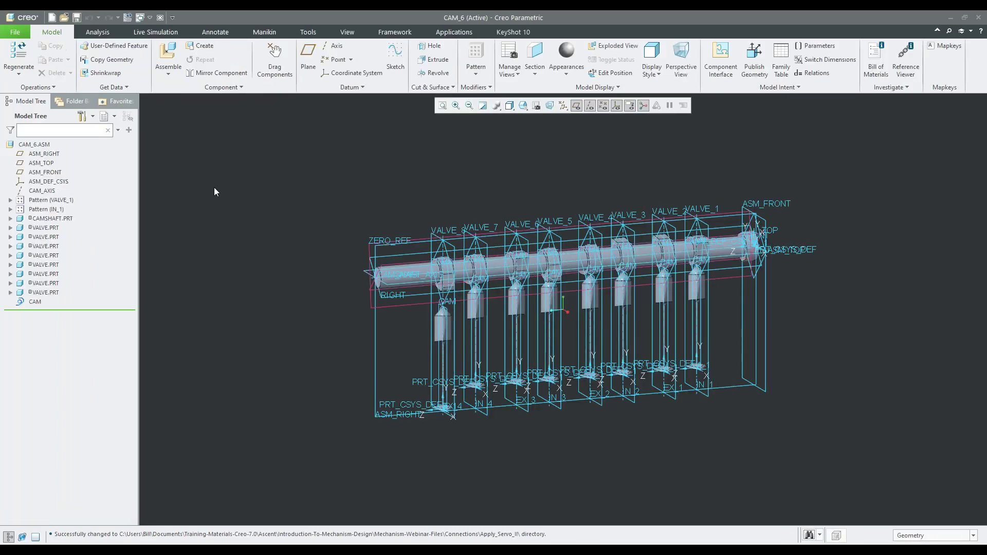
{"action": "middle_click_drag", "start_coordinate": [214, 187], "coordinate": [652, 271]}
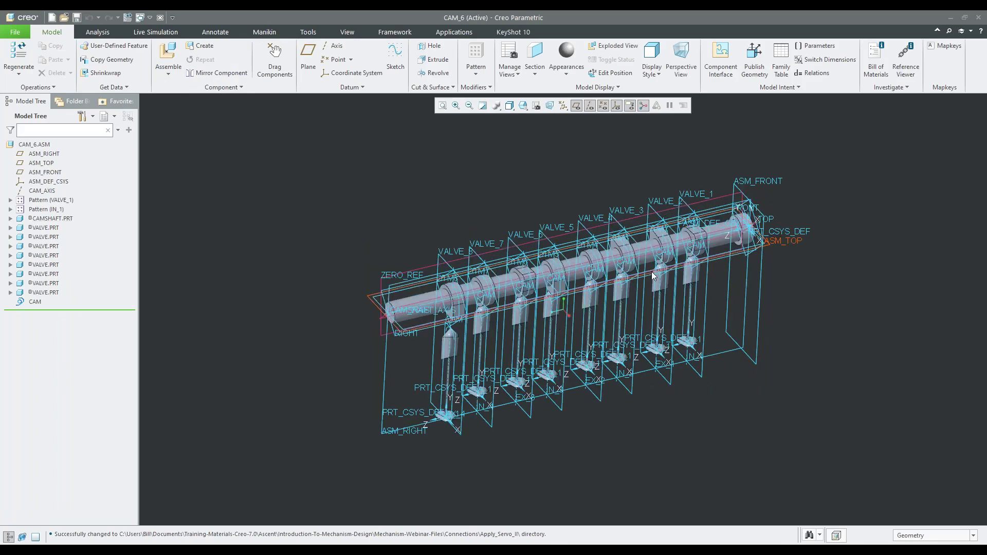
{"action": "scroll", "coordinate": [652, 272], "scroll_direction": "up", "scroll_amount": 3}
{"action": "scroll", "coordinate": [469, 122], "scroll_direction": "down", "scroll_amount": 2}
{"action": "left_click", "coordinate": [454, 32]}
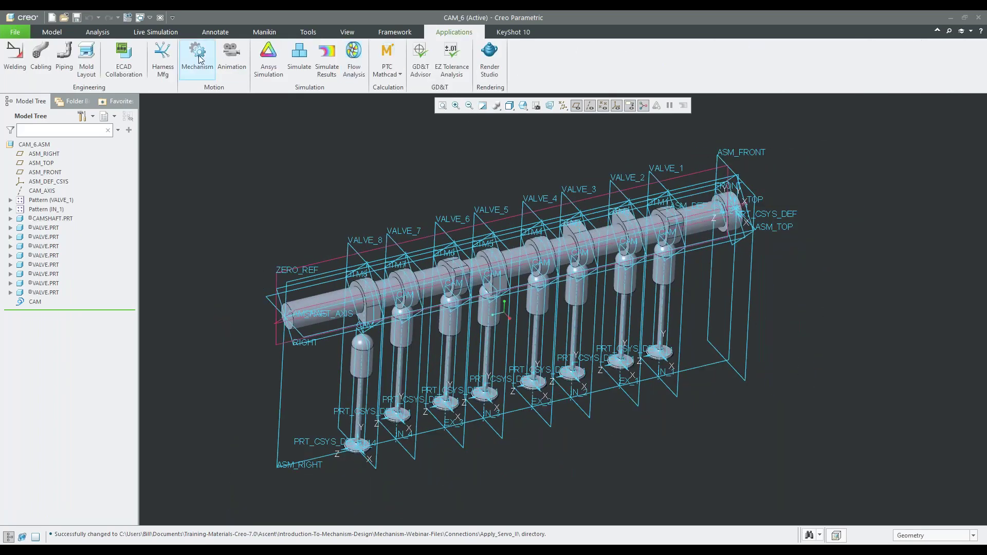
{"action": "left_click", "coordinate": [197, 57]}
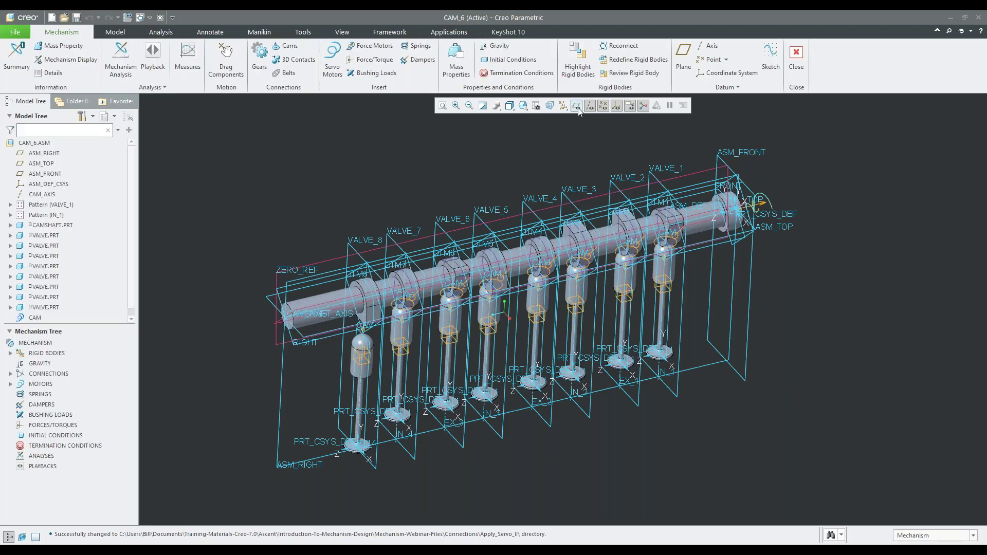
{"action": "key", "text": "ctrl+d"}
{"action": "middle_click_drag", "start_coordinate": [413, 329], "coordinate": [543, 290]}
{"action": "scroll", "coordinate": [691, 281], "scroll_direction": "up", "scroll_amount": 5}
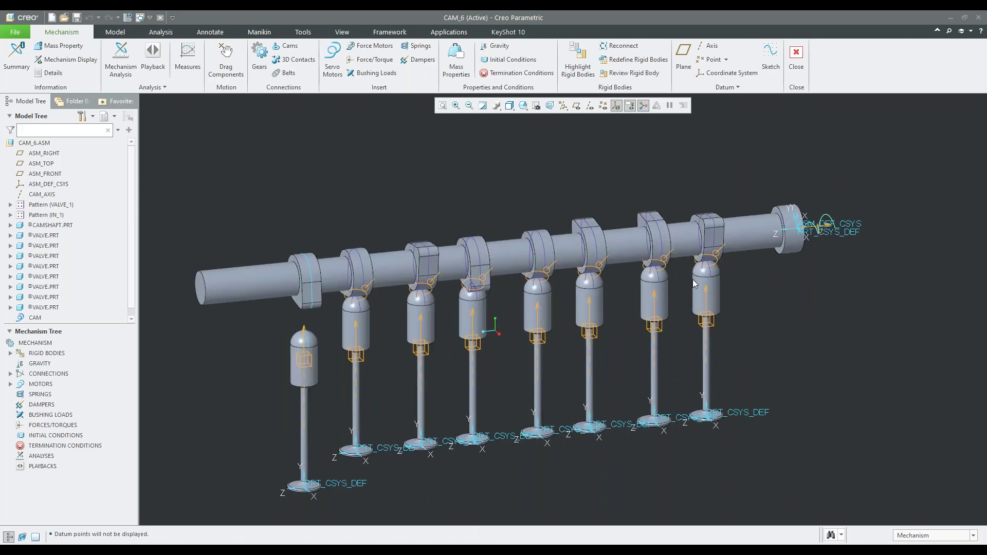
{"action": "scroll", "coordinate": [692, 283], "scroll_direction": "down", "scroll_amount": 5}
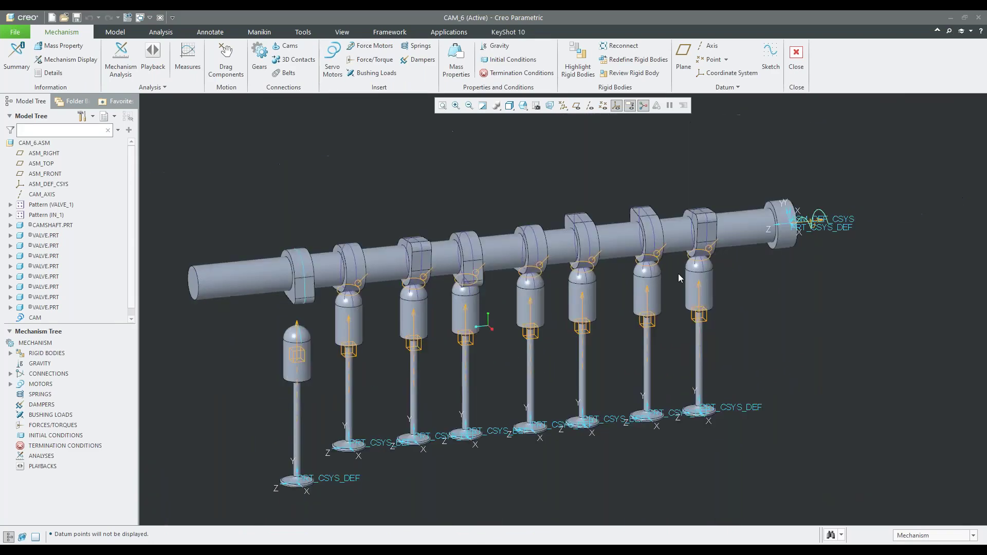
{"action": "scroll", "coordinate": [359, 292], "scroll_direction": "up", "scroll_amount": 3}
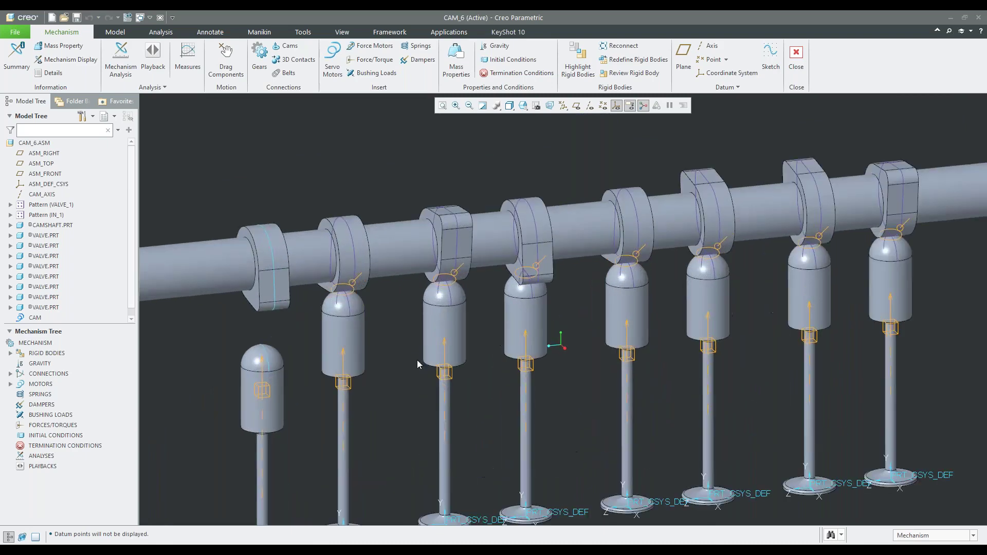
{"action": "scroll", "coordinate": [933, 226], "scroll_direction": "up", "scroll_amount": 3}
{"action": "scroll", "coordinate": [852, 264], "scroll_direction": "up", "scroll_amount": 2}
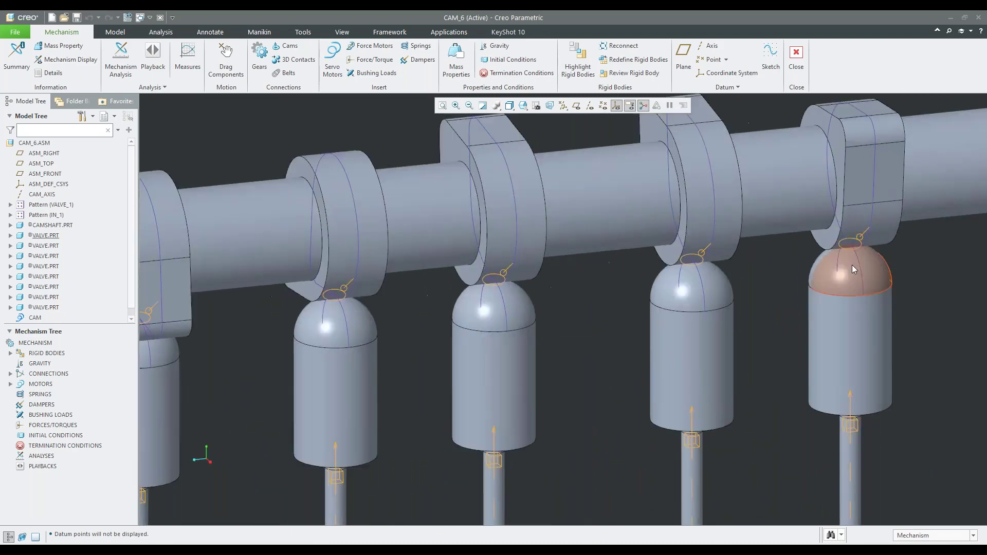
{"action": "scroll", "coordinate": [853, 264], "scroll_direction": "down", "scroll_amount": 3}
{"action": "scroll", "coordinate": [849, 269], "scroll_direction": "up", "scroll_amount": 2}
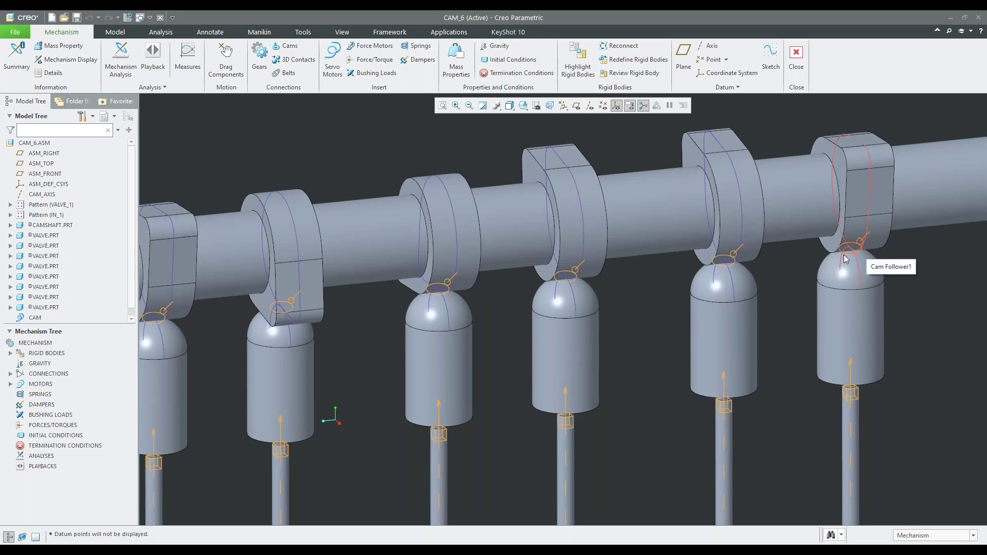
{"action": "scroll", "coordinate": [845, 259], "scroll_direction": "down", "scroll_amount": 4}
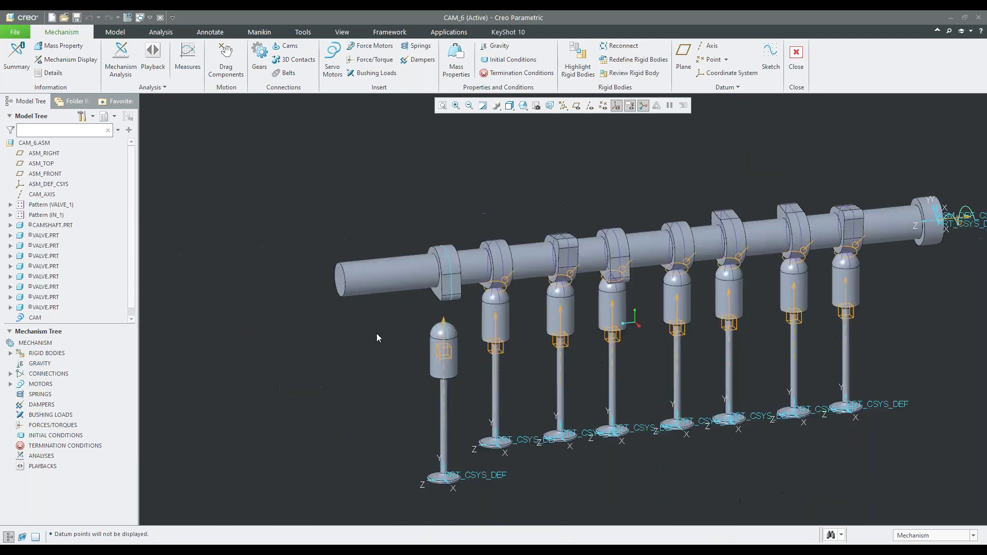
{"action": "scroll", "coordinate": [408, 267], "scroll_direction": "up", "scroll_amount": 2}
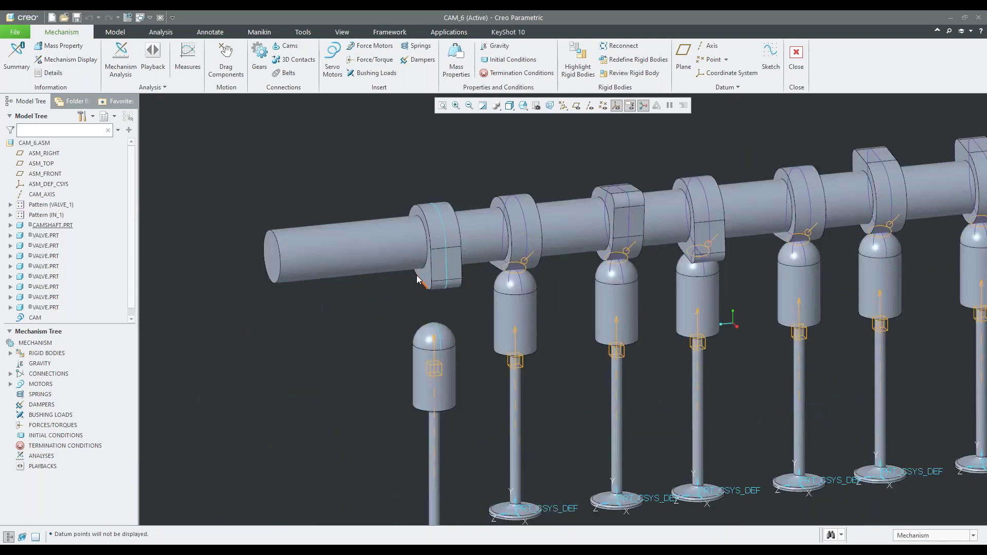
Start a new cam-follower connection using the left valve's dome curves as Cam 1.
{"action": "left_click", "coordinate": [290, 48]}
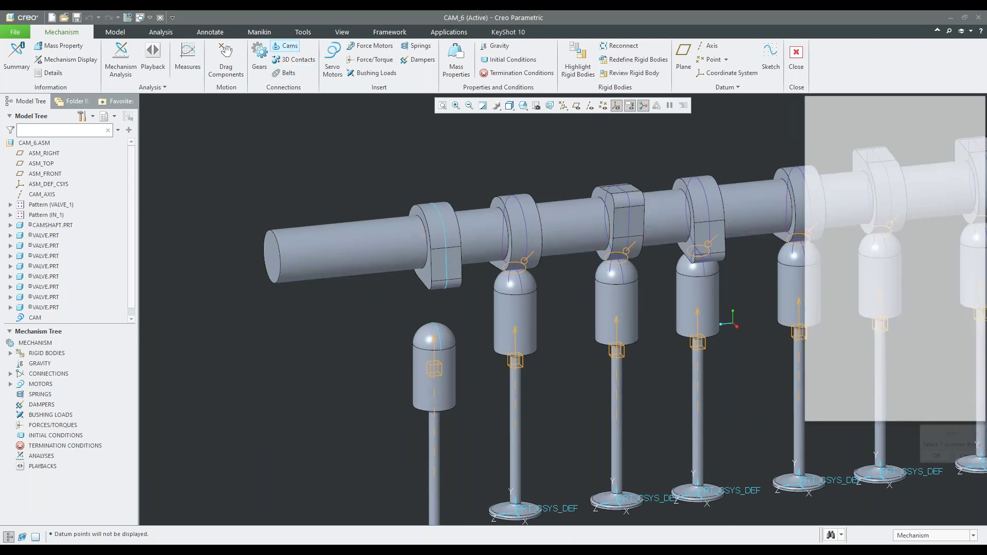
{"action": "scroll", "coordinate": [446, 333], "scroll_direction": "up", "scroll_amount": 1}
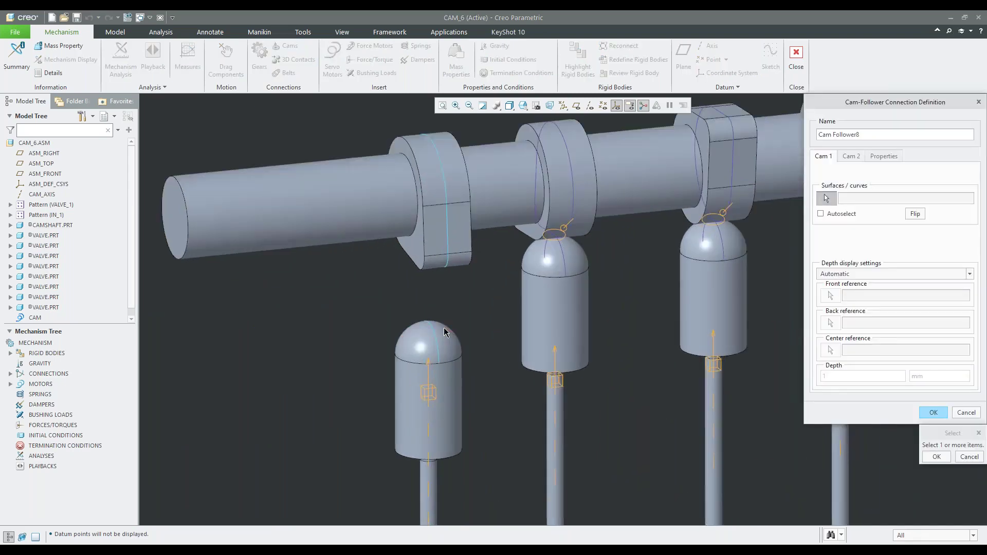
{"action": "scroll", "coordinate": [443, 329], "scroll_direction": "up", "scroll_amount": 1}
{"action": "left_click", "coordinate": [425, 326]}
{"action": "left_click", "coordinate": [424, 325]}
{"action": "scroll", "coordinate": [425, 325], "scroll_direction": "up", "scroll_amount": 2}
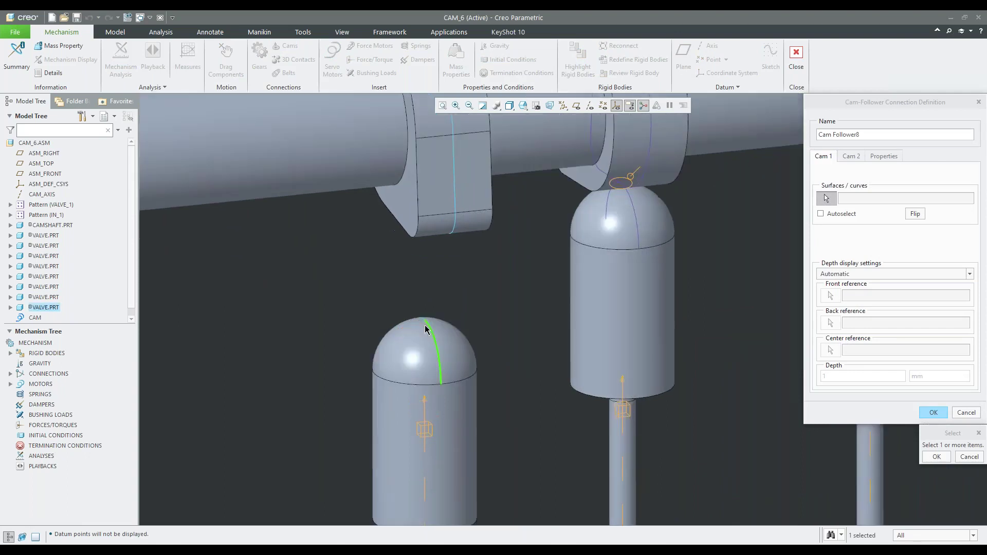
{"action": "middle_click", "coordinate": [461, 284]}
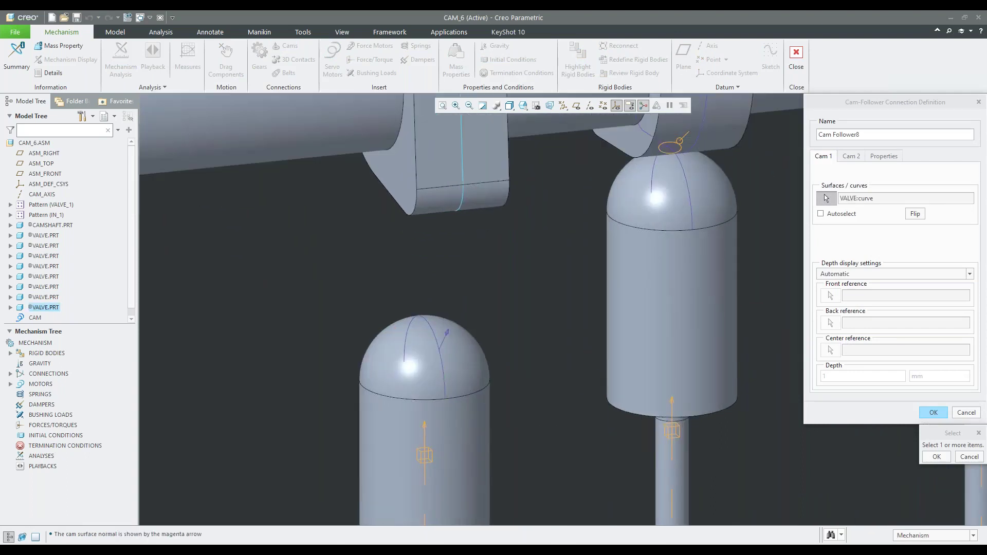
Select the four edges of the first cam lobe as Cam 2.
{"action": "left_click", "coordinate": [851, 157]}
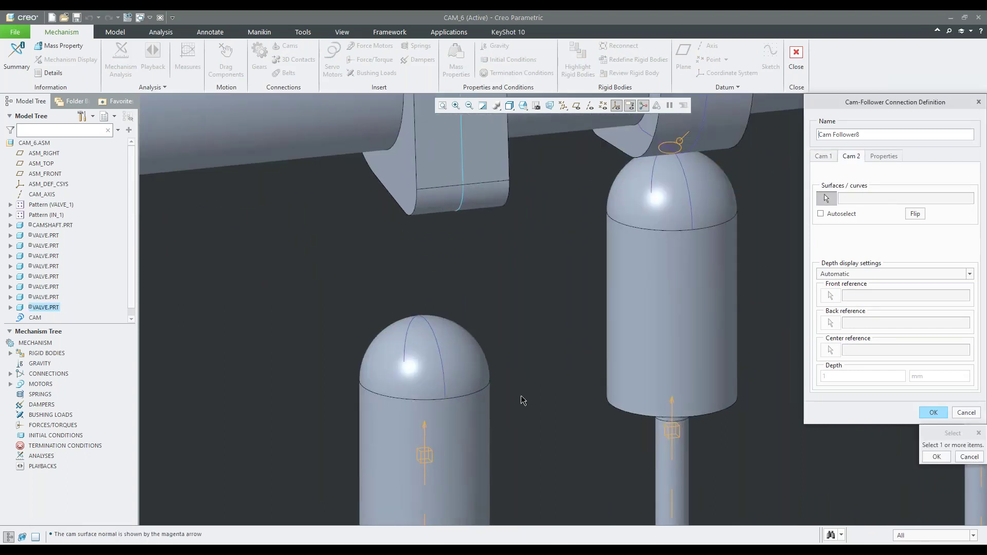
{"action": "scroll", "coordinate": [517, 404], "scroll_direction": "down", "scroll_amount": 3}
{"action": "left_click", "coordinate": [479, 232]}
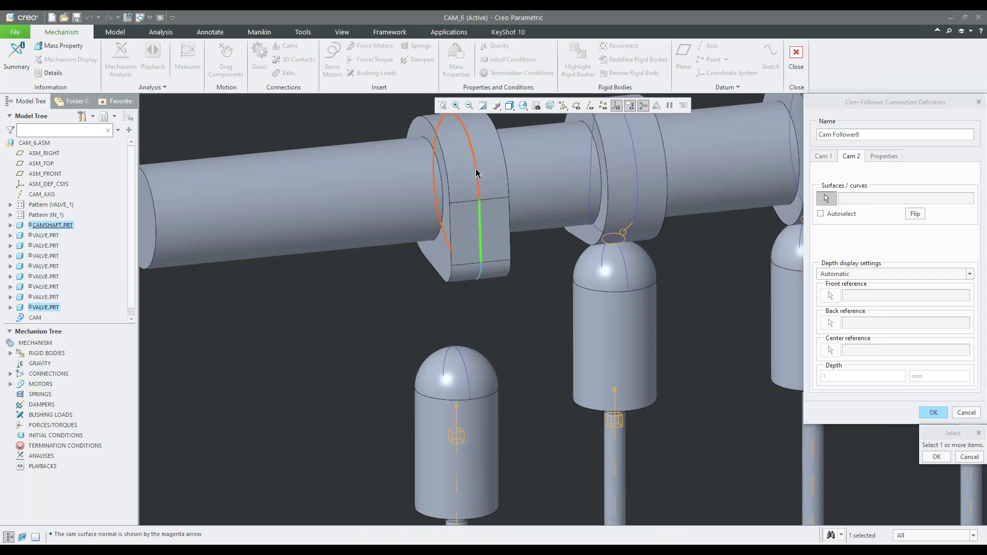
{"action": "left_click", "coordinate": [476, 174], "text": "ctrl"}
{"action": "scroll", "coordinate": [459, 265], "scroll_direction": "up", "scroll_amount": 5}
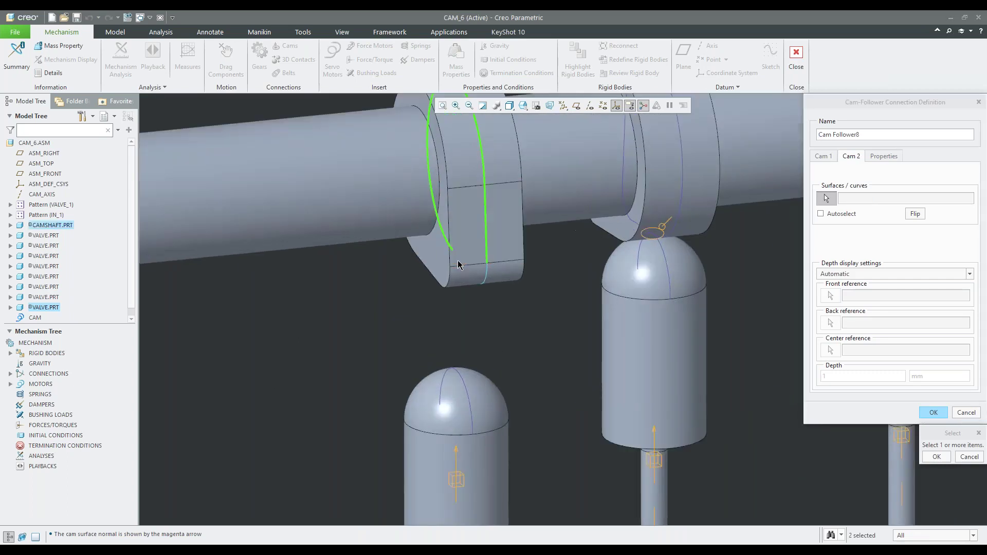
{"action": "scroll", "coordinate": [440, 352], "scroll_direction": "down", "scroll_amount": 3}
{"action": "scroll", "coordinate": [441, 346], "scroll_direction": "down", "scroll_amount": 2}
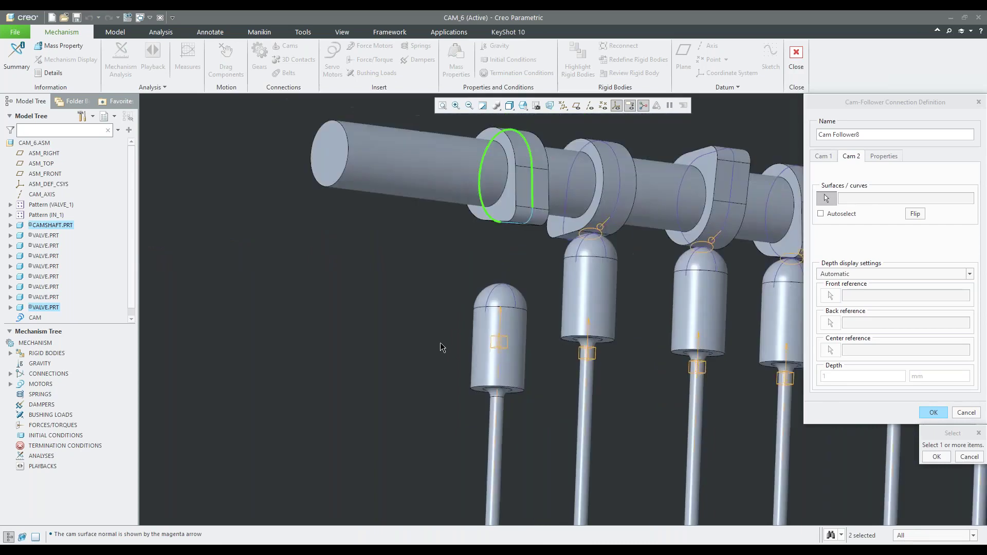
{"action": "scroll", "coordinate": [514, 236], "scroll_direction": "up", "scroll_amount": 6}
{"action": "left_click", "coordinate": [564, 198], "text": "ctrl"}
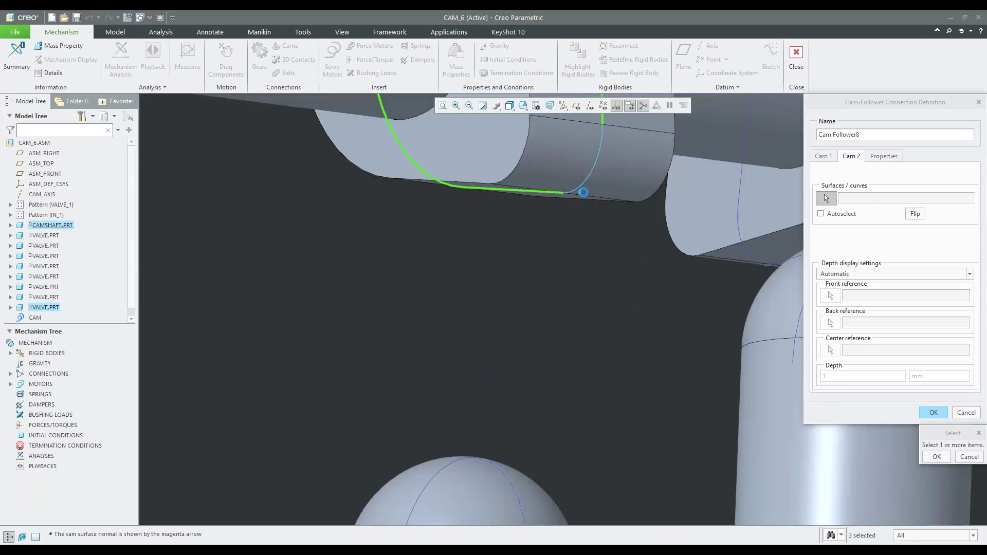
{"action": "left_click", "coordinate": [583, 192], "text": "ctrl"}
{"action": "middle_click", "coordinate": [422, 327]}
{"action": "scroll", "coordinate": [422, 327], "scroll_direction": "down", "scroll_amount": 5}
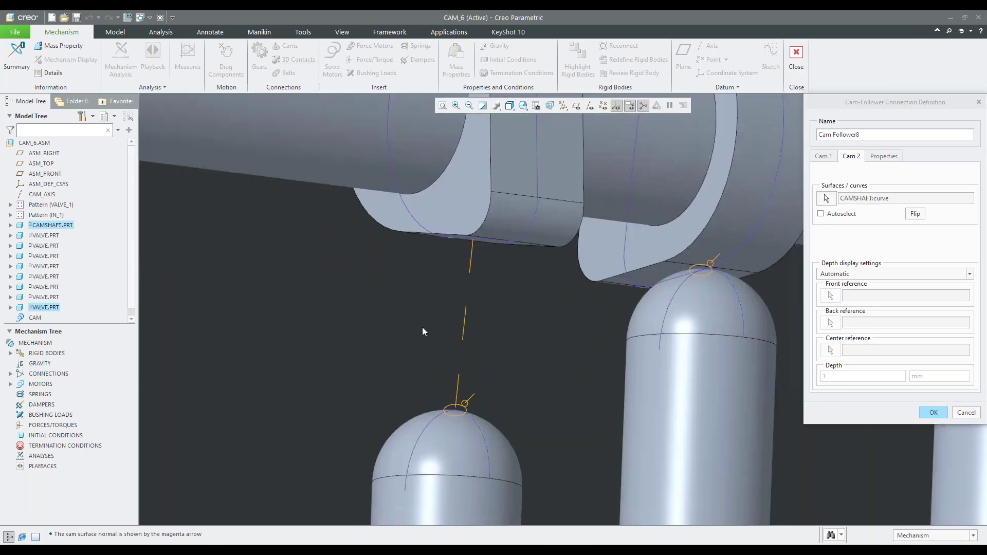
Accept the cam-follower connection and turn off coordinate system display.
{"action": "left_click", "coordinate": [933, 414]}
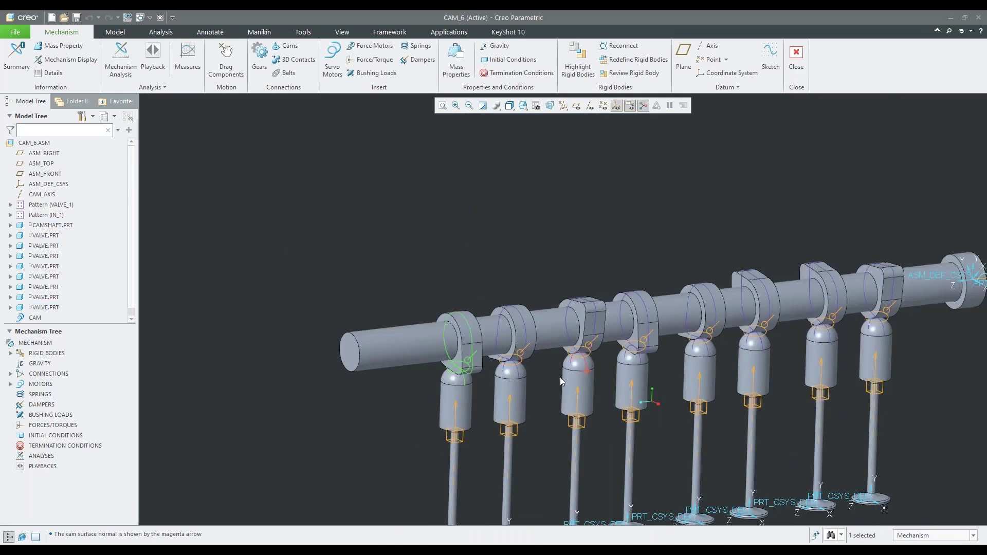
{"action": "scroll", "coordinate": [470, 400], "scroll_direction": "up", "scroll_amount": 5}
{"action": "scroll", "coordinate": [453, 395], "scroll_direction": "down", "scroll_amount": 8}
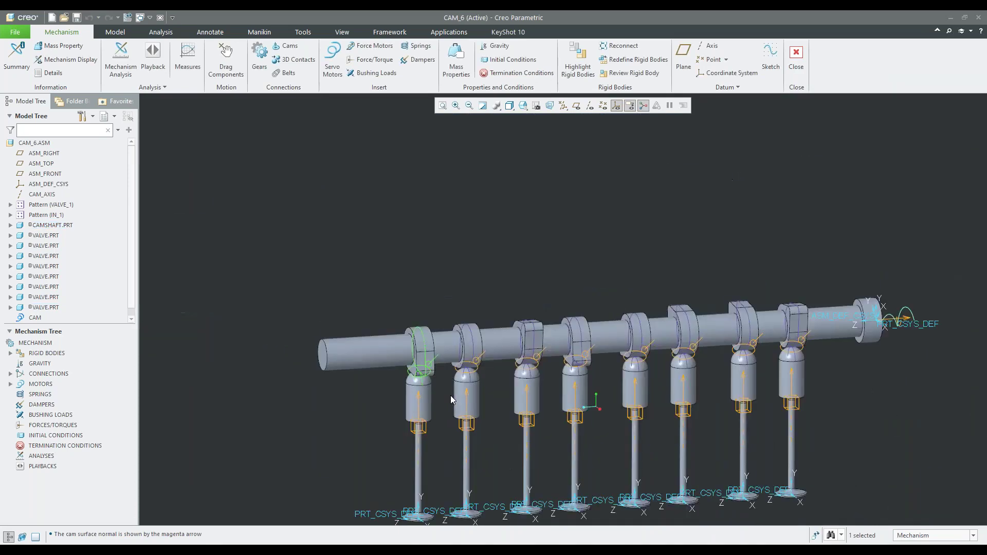
{"action": "scroll", "coordinate": [505, 273], "scroll_direction": "up", "scroll_amount": 2}
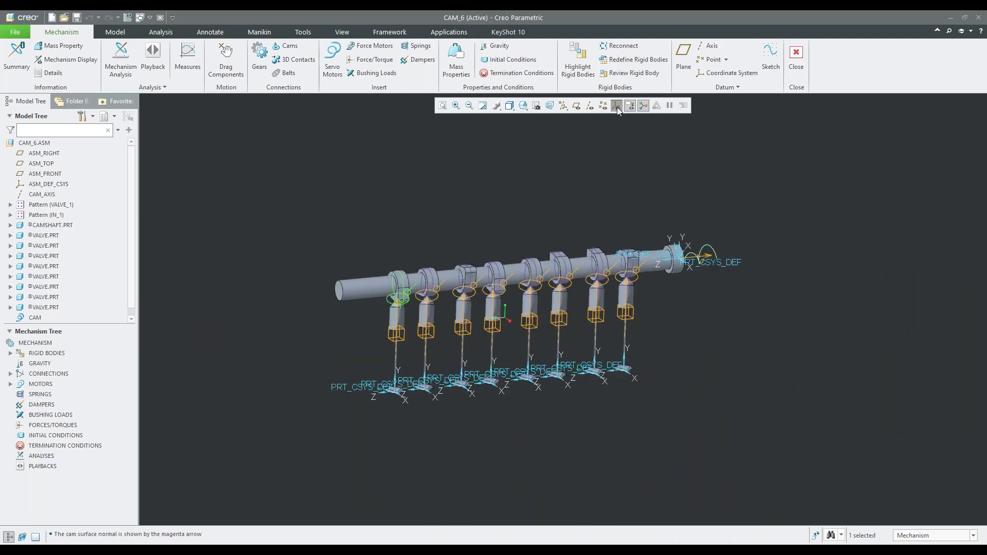
{"action": "left_click", "coordinate": [617, 105]}
{"action": "scroll", "coordinate": [612, 225], "scroll_direction": "up", "scroll_amount": 2}
{"action": "left_click", "coordinate": [226, 59]}
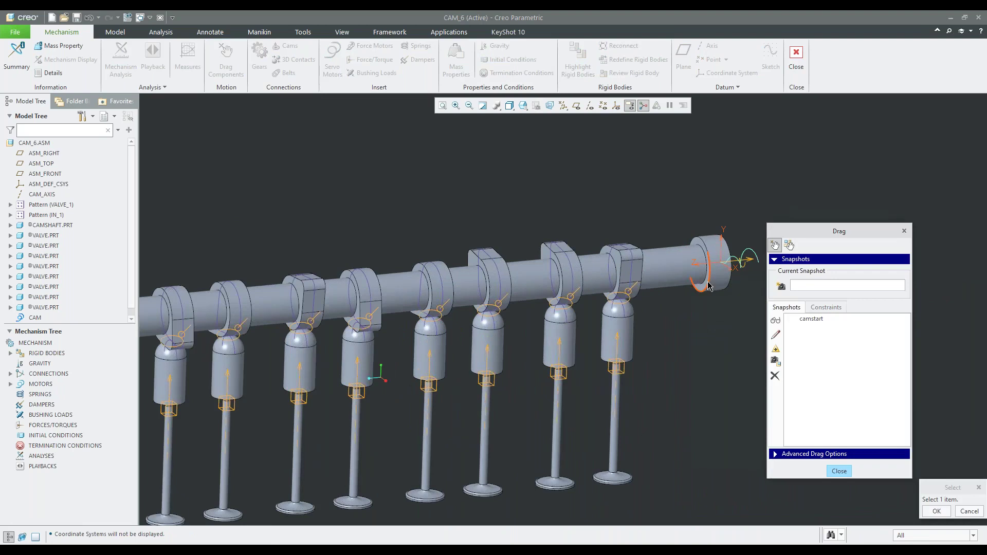
Drag the camshaft end to rotate the lobes, then close the Drag dialog and CAM_6 window.
{"action": "left_click", "coordinate": [708, 289]}
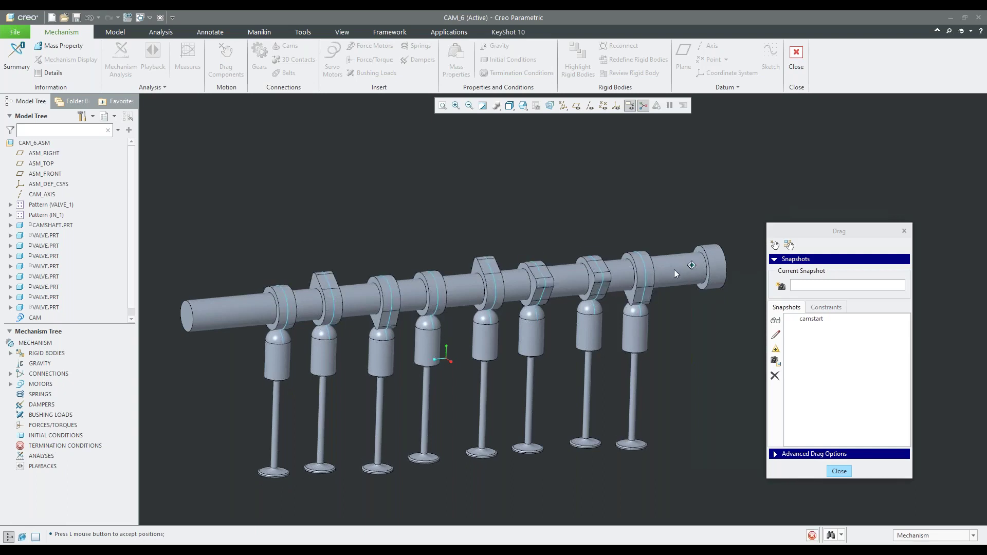
{"action": "left_click", "coordinate": [839, 471]}
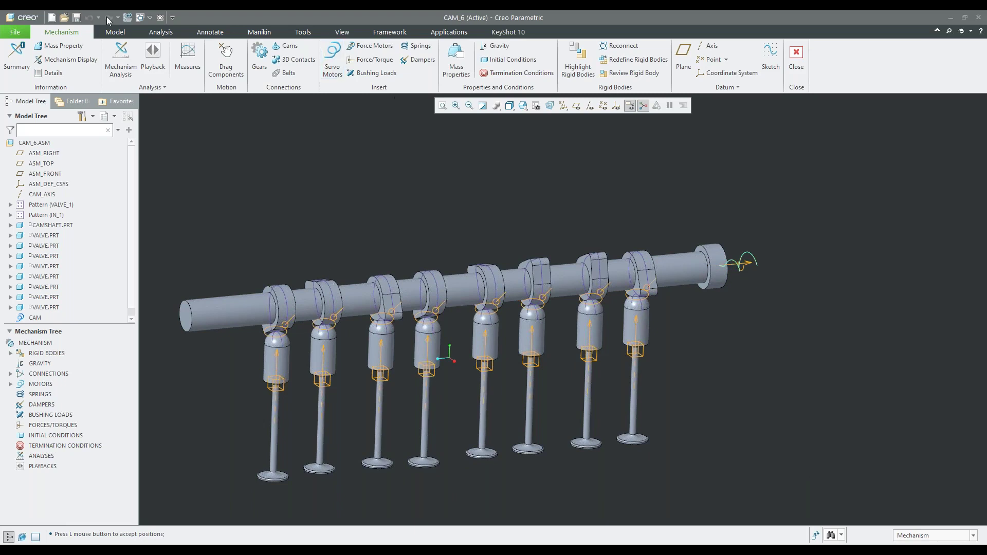
{"action": "left_click", "coordinate": [160, 18]}
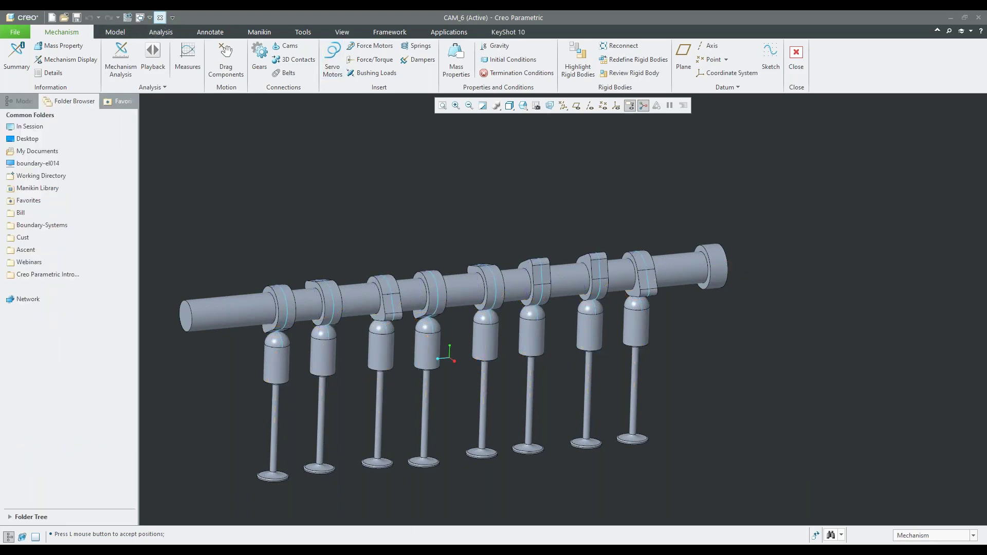
Erase not-displayed models, set Joint_Axis_Settings as working directory, and open slider_3.asm.
{"action": "left_click", "coordinate": [134, 58]}
{"action": "left_click", "coordinate": [502, 367]}
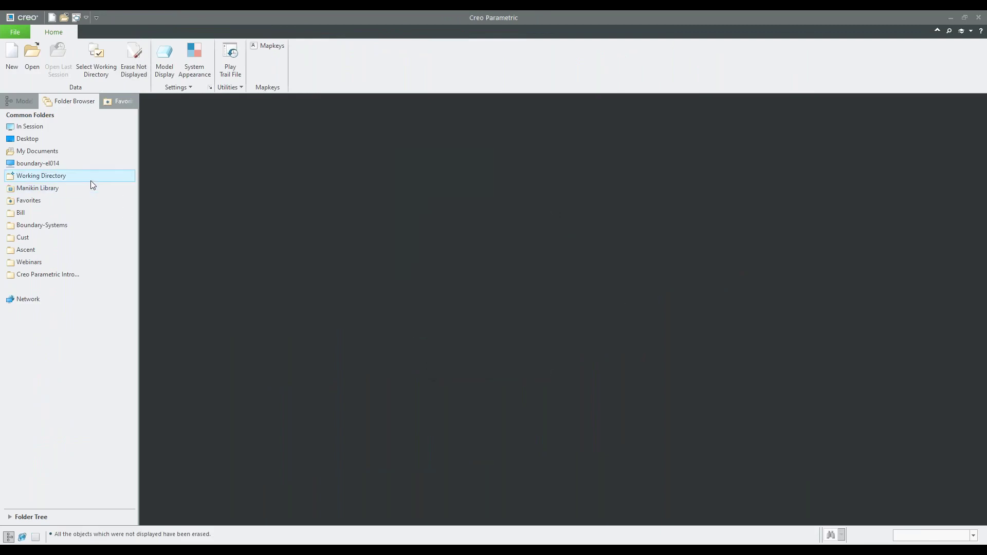
{"action": "left_click", "coordinate": [91, 180]}
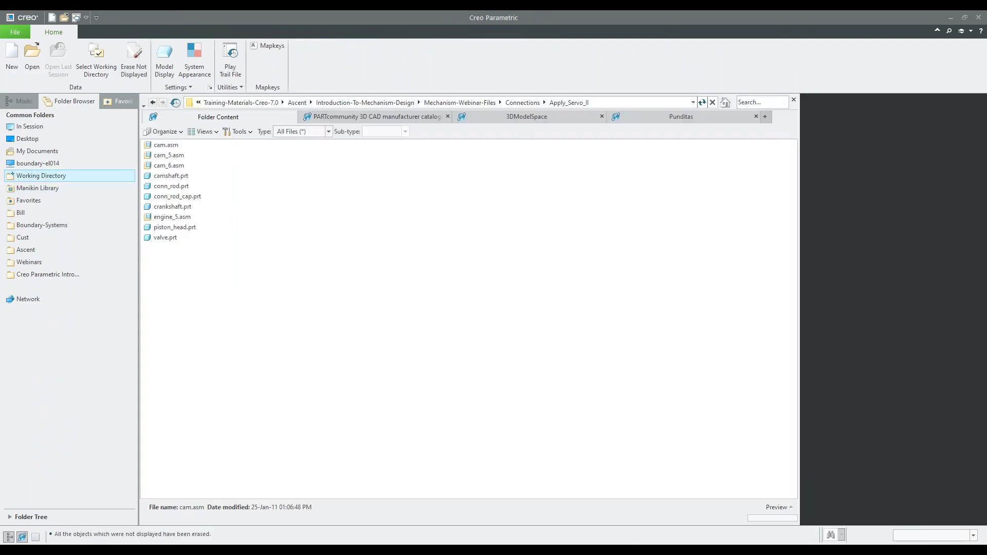
{"action": "left_click", "coordinate": [471, 102]}
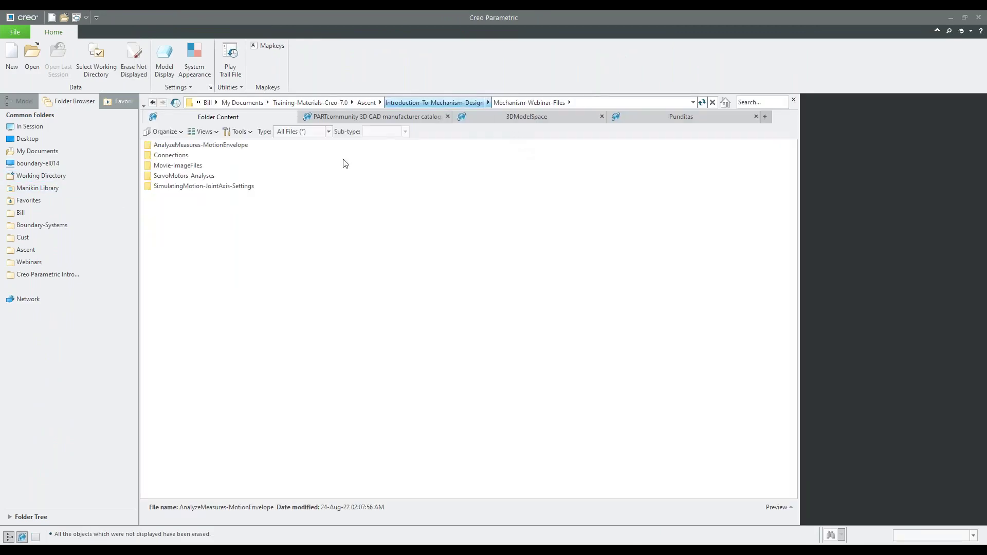
{"action": "double_click", "coordinate": [211, 187]}
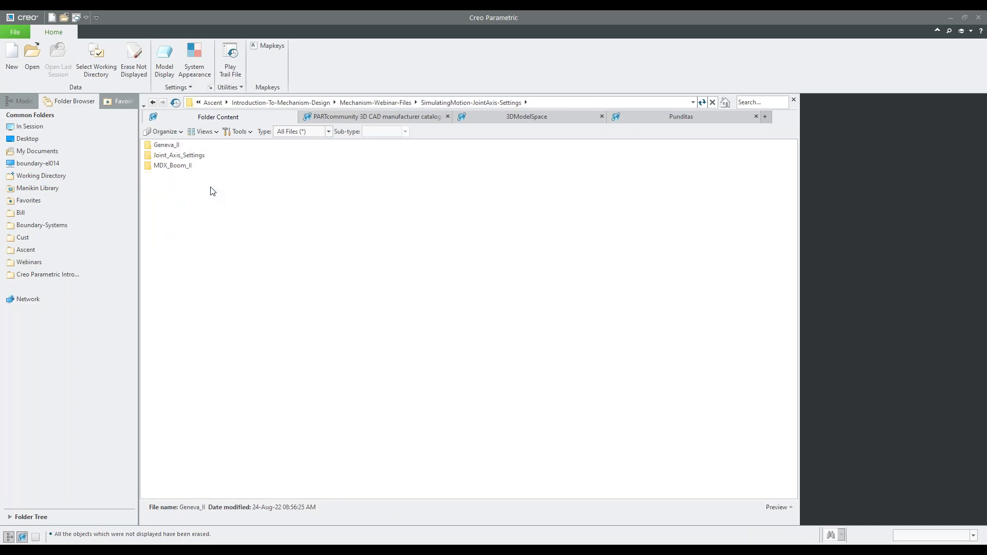
{"action": "right_click", "coordinate": [191, 157]}
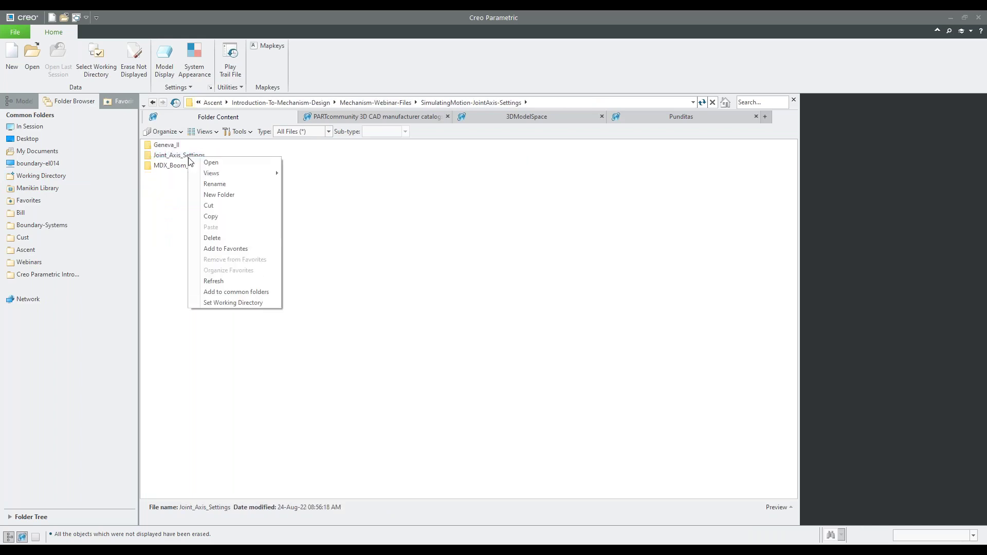
{"action": "left_click", "coordinate": [245, 303]}
{"action": "left_click", "coordinate": [102, 180]}
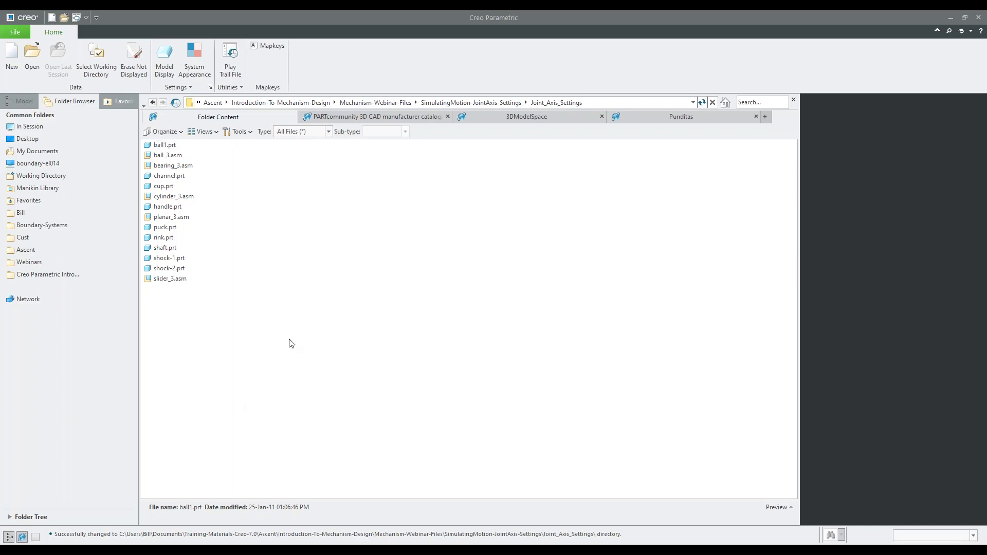
{"action": "double_click", "coordinate": [174, 278]}
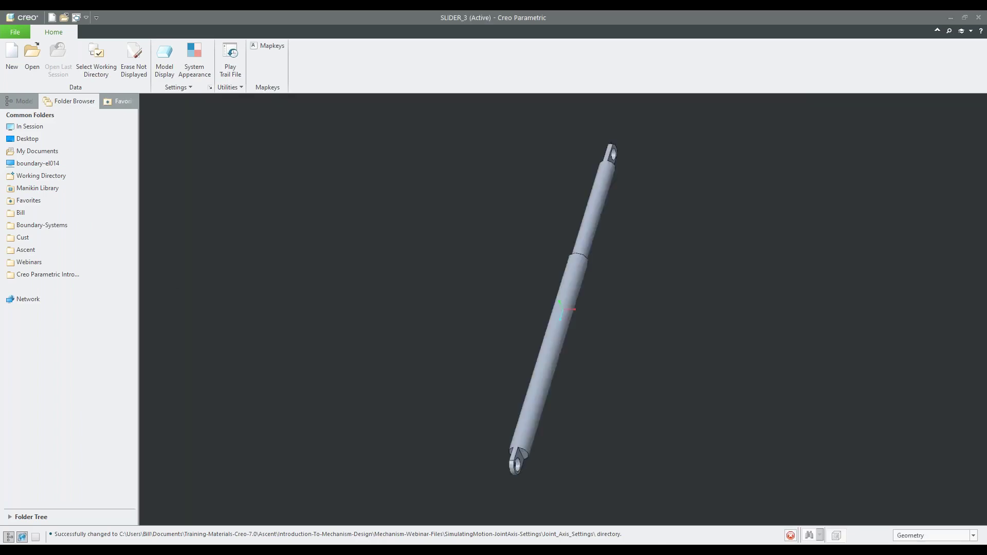
Edit SHOCK-2's placement, test-slide it along the aligned axis, and accept the Slider connection.
{"action": "middle_click_drag", "start_coordinate": [477, 342], "coordinate": [597, 323]}
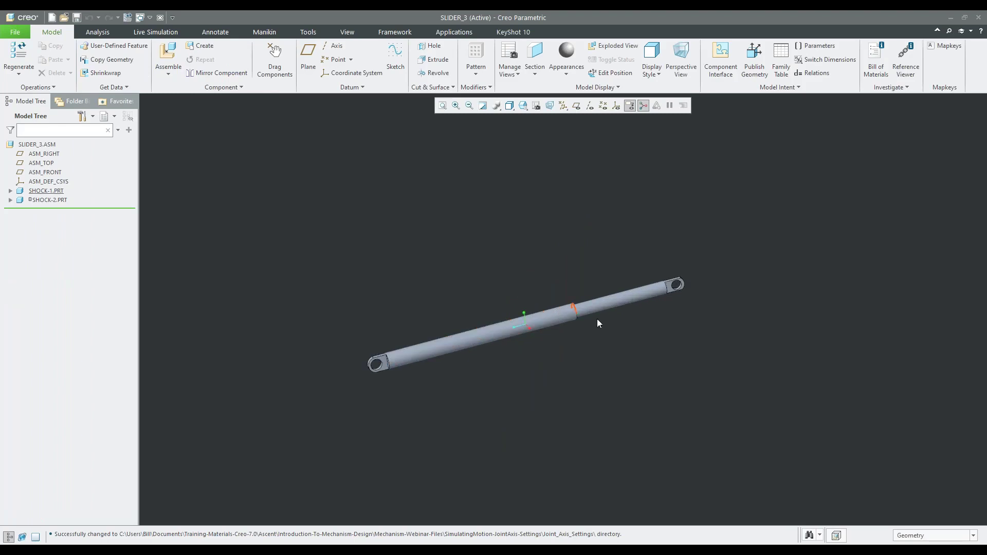
{"action": "scroll", "coordinate": [578, 308], "scroll_direction": "down", "scroll_amount": 5}
{"action": "scroll", "coordinate": [445, 354], "scroll_direction": "up", "scroll_amount": 3}
{"action": "left_click", "coordinate": [53, 199]}
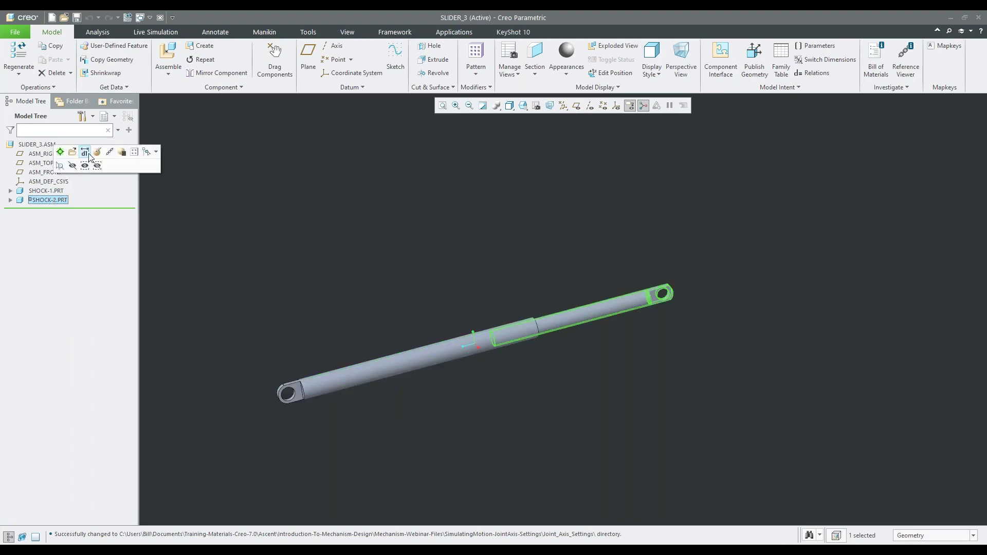
{"action": "left_click", "coordinate": [97, 152]}
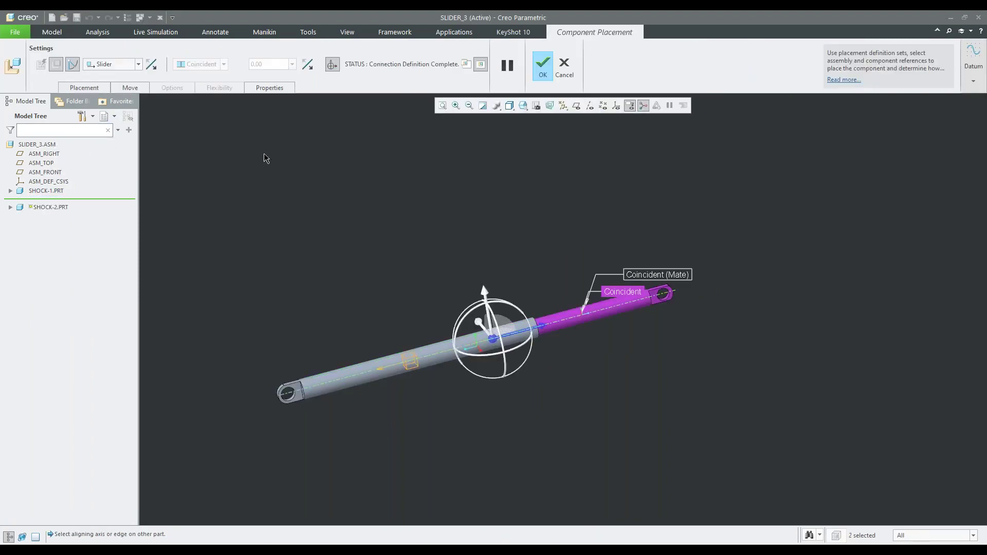
{"action": "left_click", "coordinate": [95, 92]}
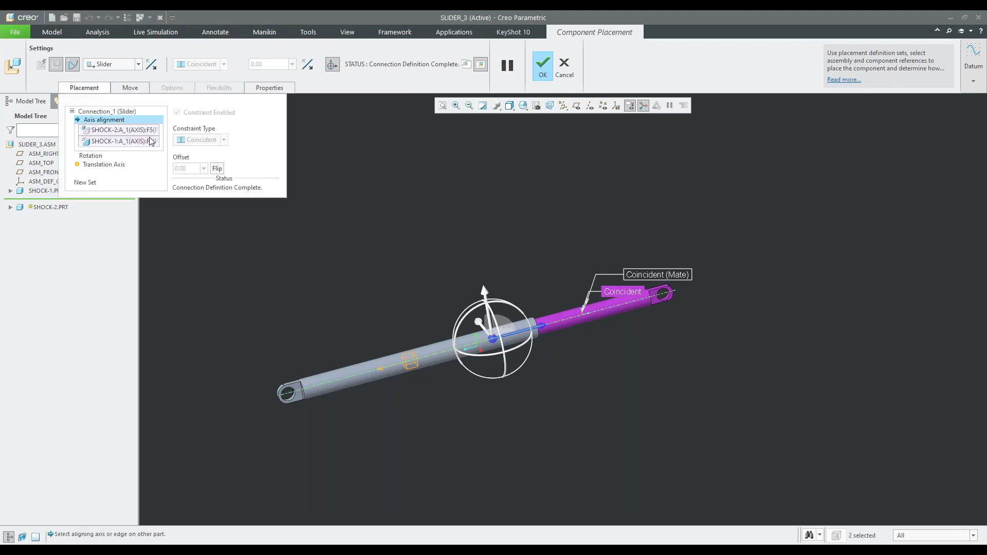
{"action": "left_click_drag", "start_coordinate": [535, 334], "coordinate": [492, 342]}
{"action": "scroll", "coordinate": [492, 342], "scroll_direction": "up", "scroll_amount": 2}
{"action": "scroll", "coordinate": [492, 342], "scroll_direction": "down", "scroll_amount": 3}
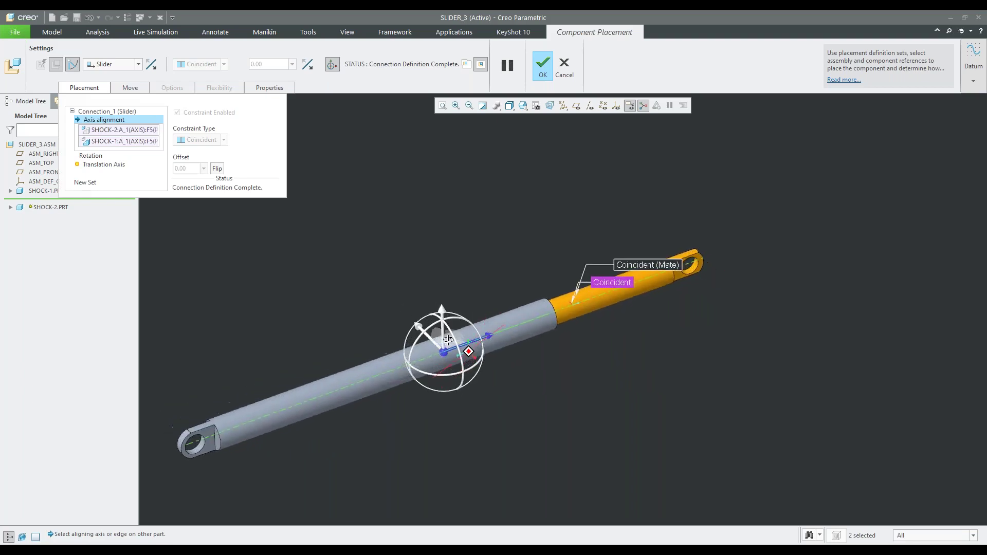
{"action": "left_click", "coordinate": [543, 66]}
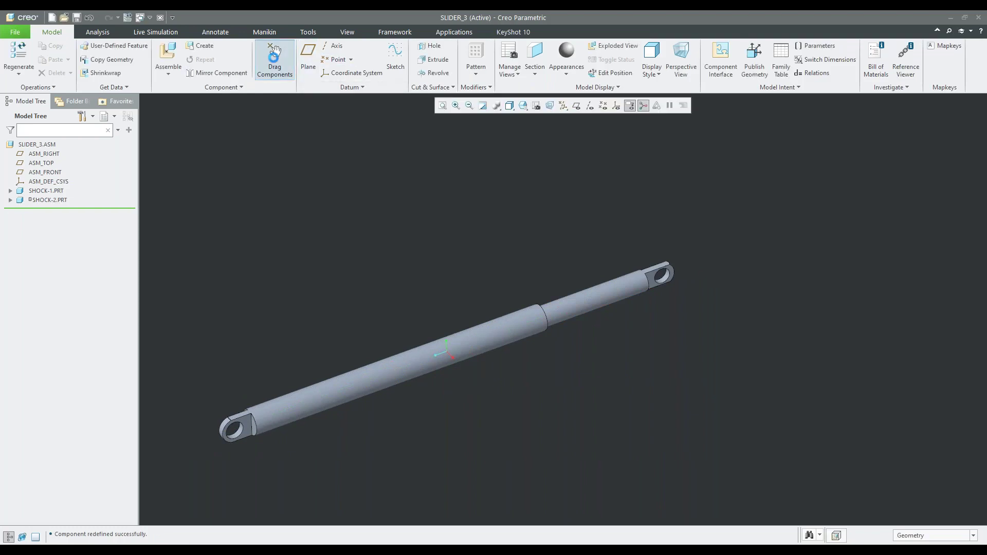
{"action": "left_click", "coordinate": [275, 60]}
Drag SHOCK-2 to a shorter shock position, then switch to the Mechanism application.
{"action": "left_click", "coordinate": [588, 325]}
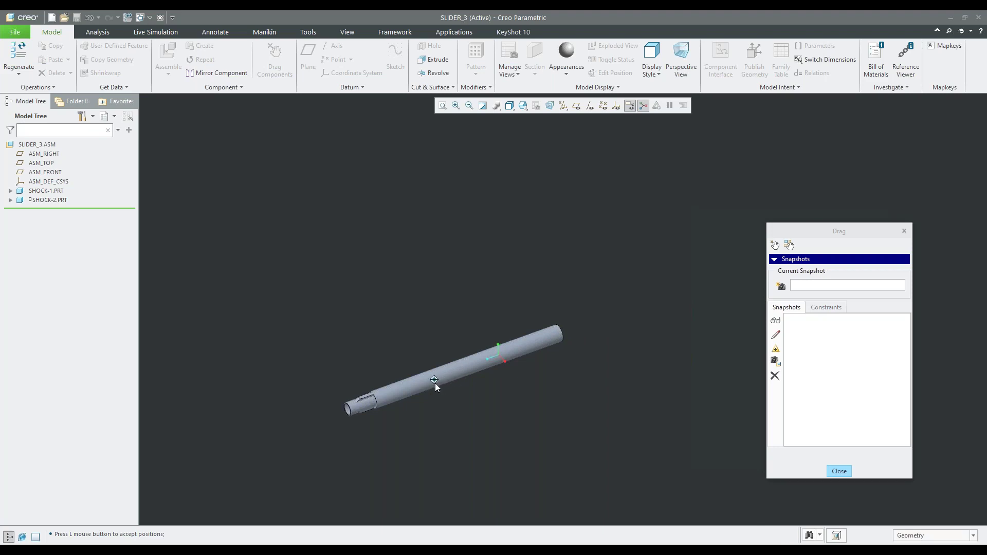
{"action": "left_click", "coordinate": [547, 310]}
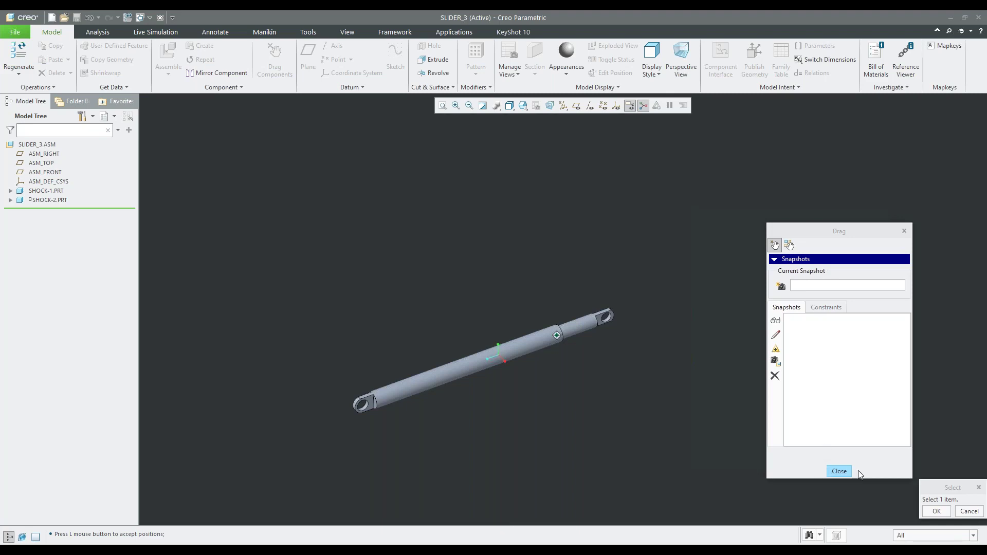
{"action": "left_click", "coordinate": [839, 471]}
{"action": "left_click", "coordinate": [467, 34]}
{"action": "left_click", "coordinate": [206, 57]}
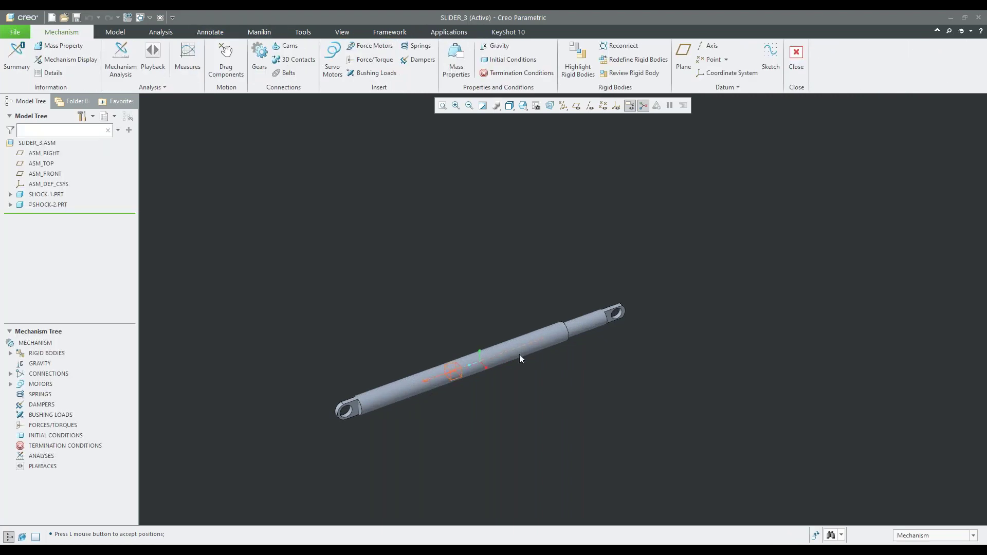
Open the definition settings for the slider connection's translation axis.
{"action": "scroll", "coordinate": [463, 398], "scroll_direction": "up", "scroll_amount": 3}
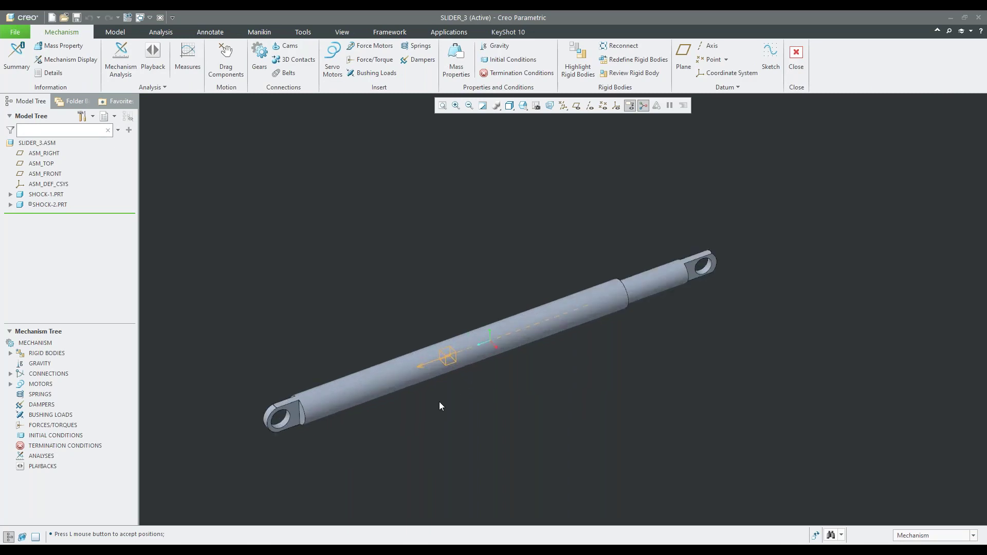
{"action": "left_click", "coordinate": [421, 364]}
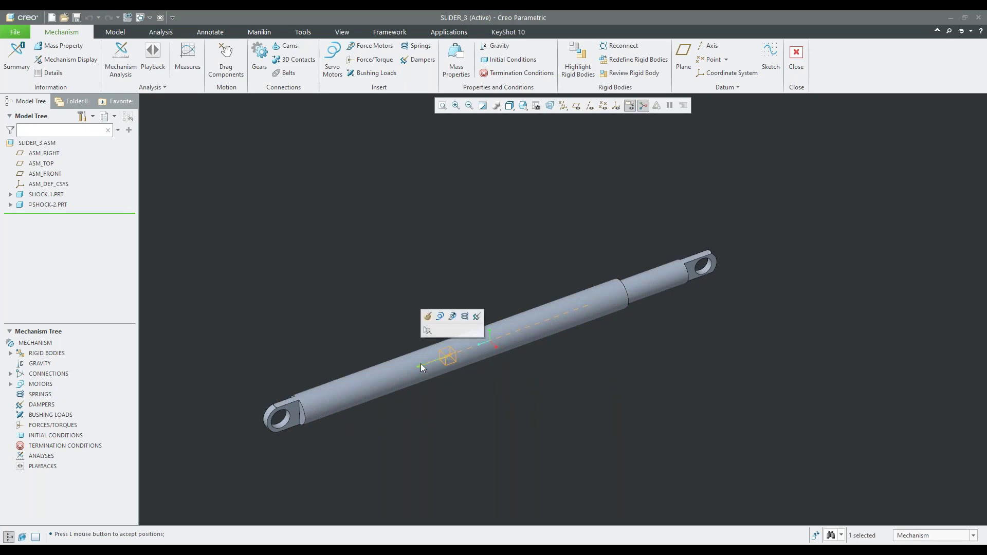
{"action": "left_click", "coordinate": [426, 316]}
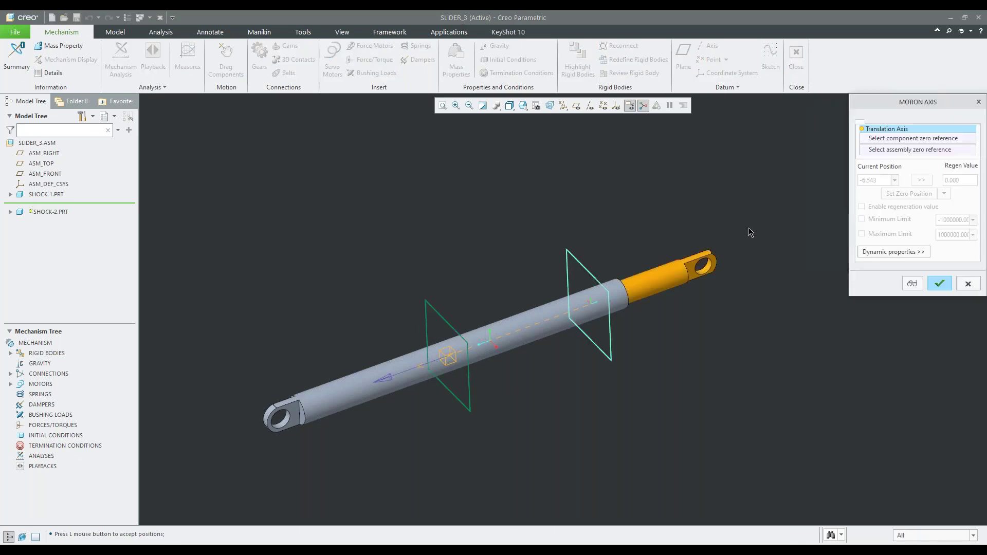
{"action": "left_click_drag", "start_coordinate": [933, 97], "coordinate": [885, 150]}
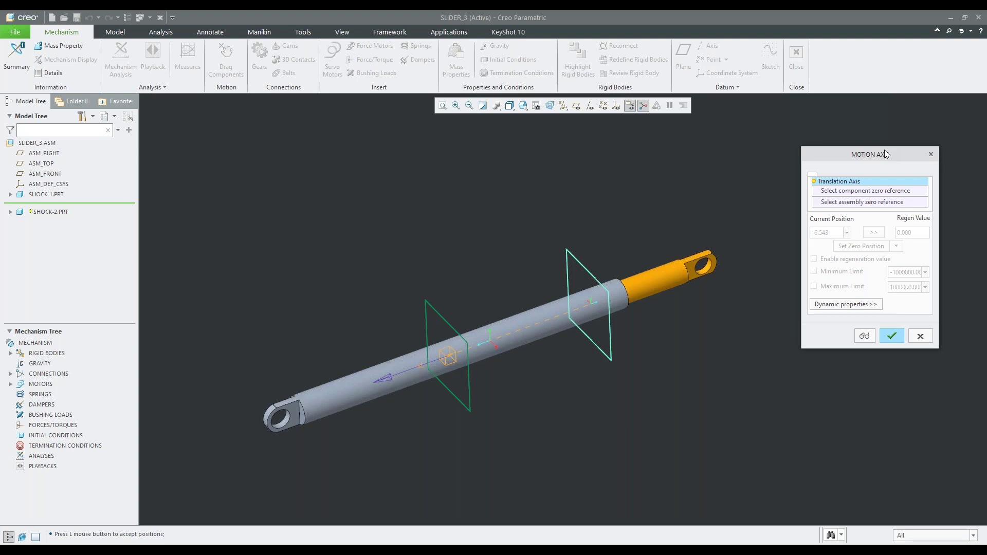
Use SHOCK-2 FRONT as component zero and SHOCK-1 FRONT as assembly zero reference.
{"action": "left_click", "coordinate": [855, 193]}
{"action": "left_click", "coordinate": [10, 212]}
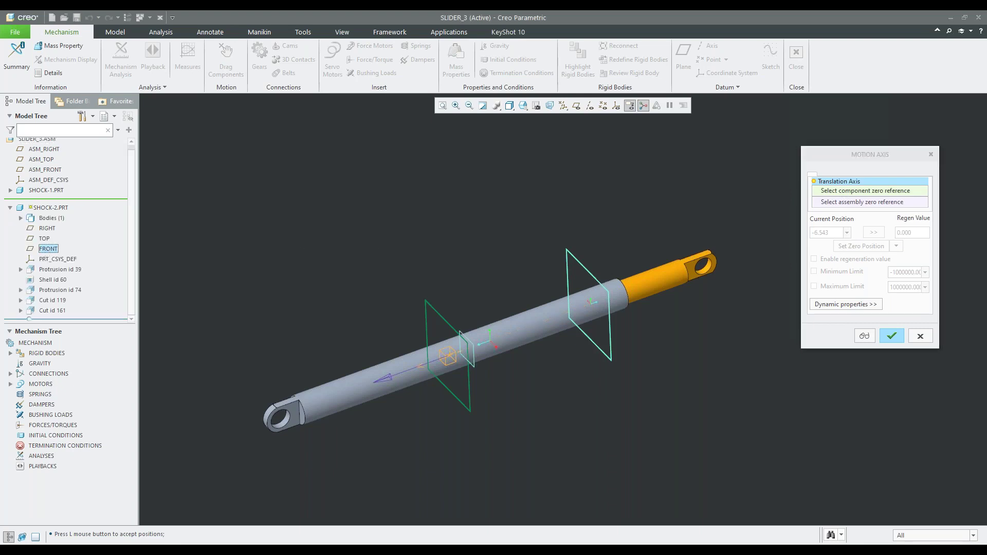
{"action": "left_click", "coordinate": [48, 248]}
{"action": "left_click", "coordinate": [10, 190]}
{"action": "left_click", "coordinate": [49, 231]}
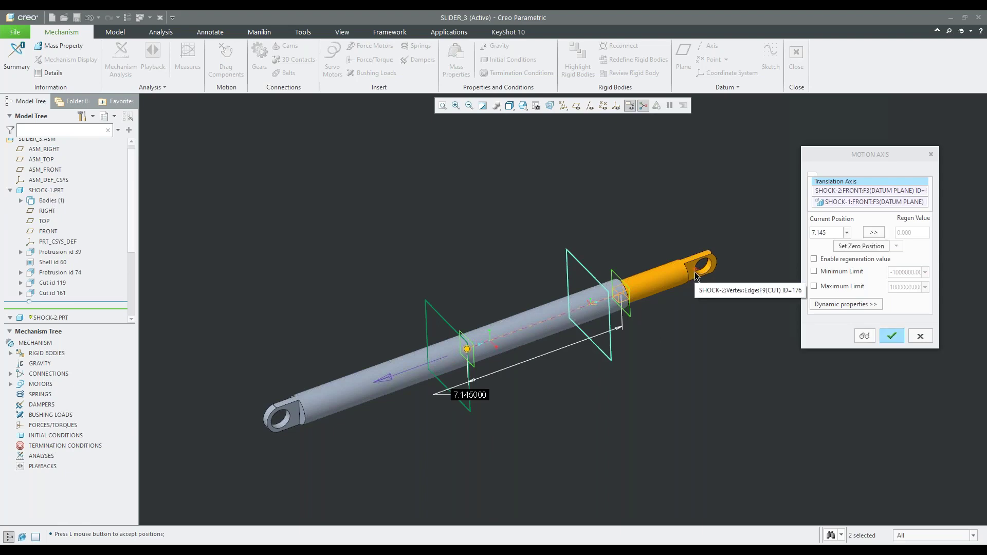
Set the slider's current position to 1 and enable it as the regeneration value.
{"action": "double_click", "coordinate": [837, 233]}
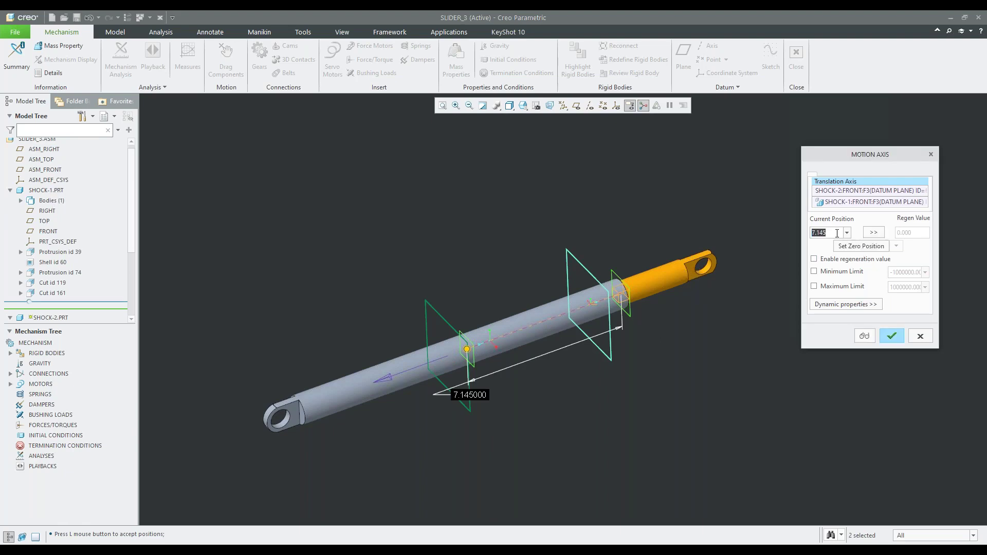
{"action": "type", "text": "1"}
{"action": "key", "text": "Return"}
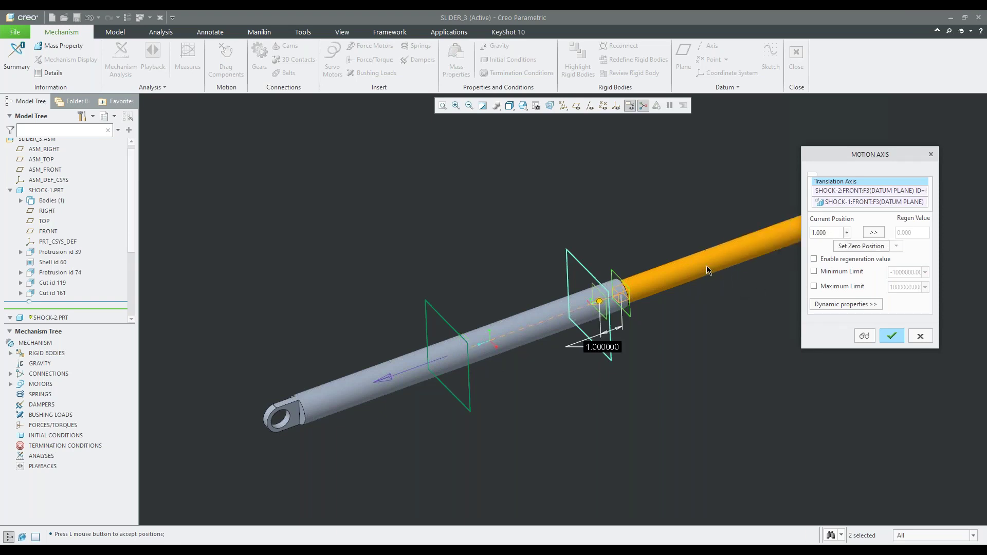
{"action": "scroll", "coordinate": [707, 270], "scroll_direction": "down", "scroll_amount": 2}
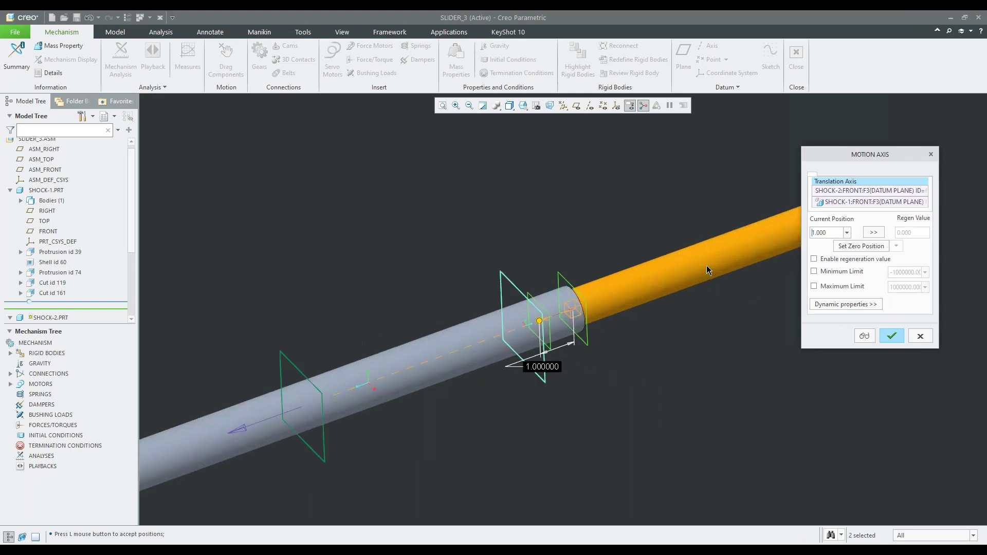
{"action": "left_click", "coordinate": [874, 233]}
{"action": "left_click", "coordinate": [839, 262]}
Enable travel limits with minimum 1 and maximum 9.
{"action": "left_click", "coordinate": [832, 272]}
{"action": "left_click", "coordinate": [836, 288]}
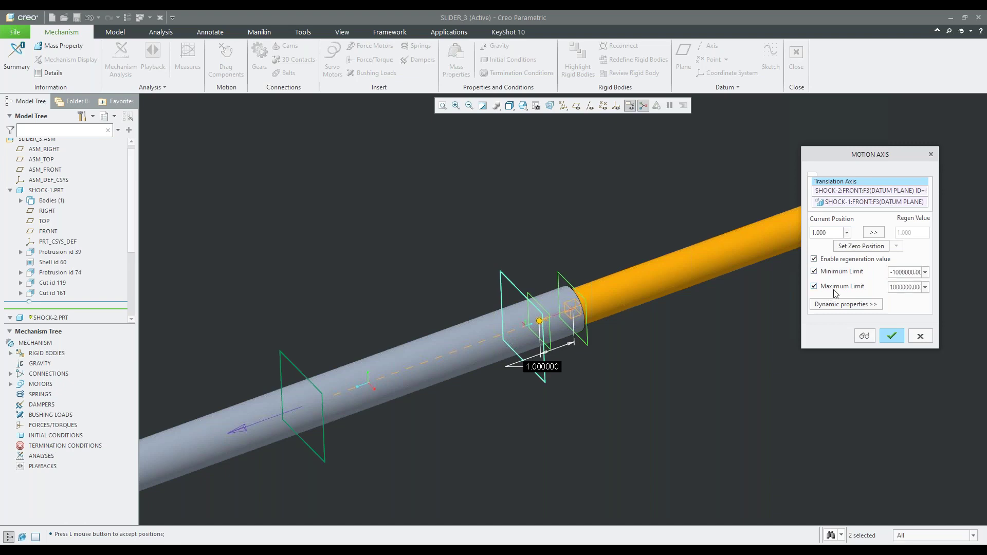
{"action": "double_click", "coordinate": [908, 272]}
{"action": "type", "text": "1"}
{"action": "key", "text": "Return"}
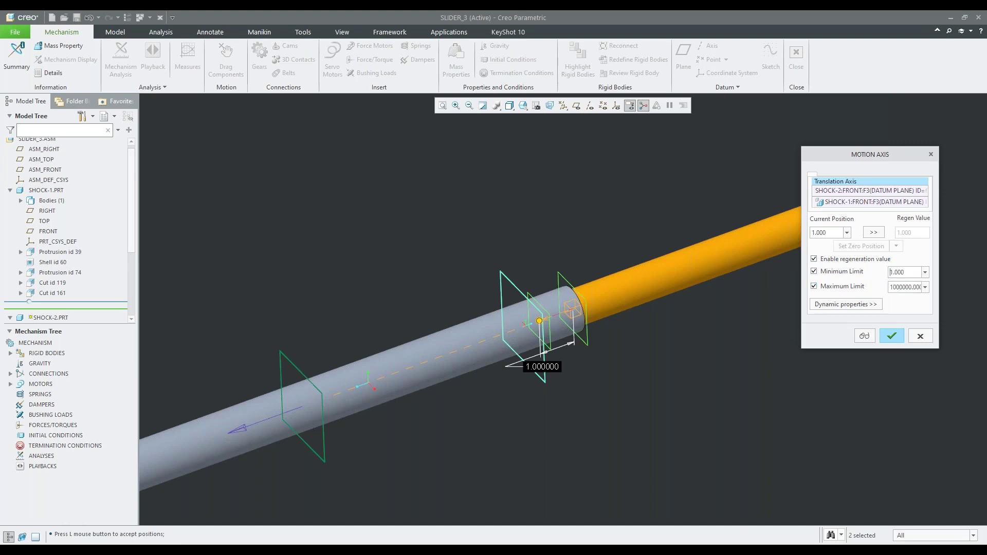
{"action": "double_click", "coordinate": [907, 287]}
{"action": "type", "text": "9"}
{"action": "key", "text": "Return"}
Accept the axis settings, show datum planes, and drag the rod to test its limits.
{"action": "left_click", "coordinate": [892, 336]}
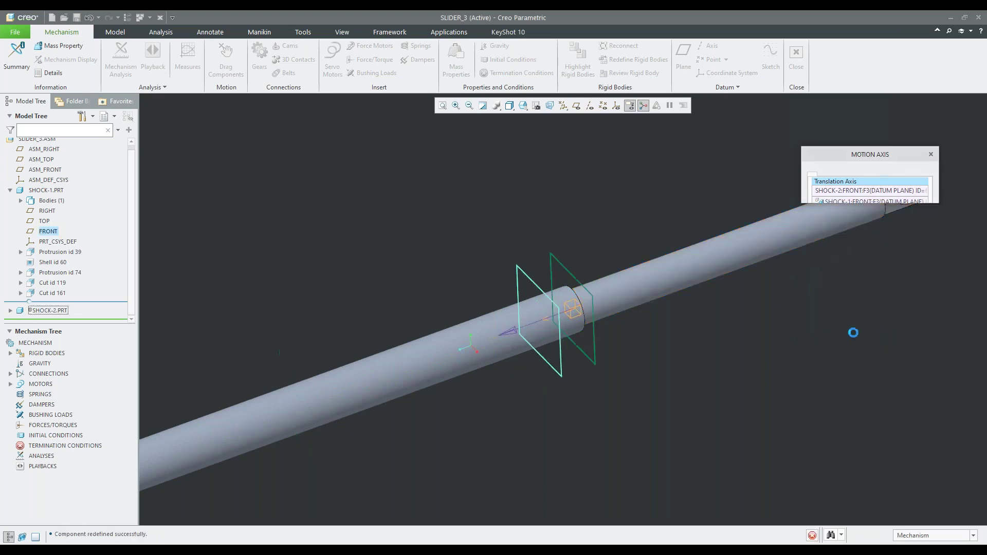
{"action": "left_click", "coordinate": [576, 105]}
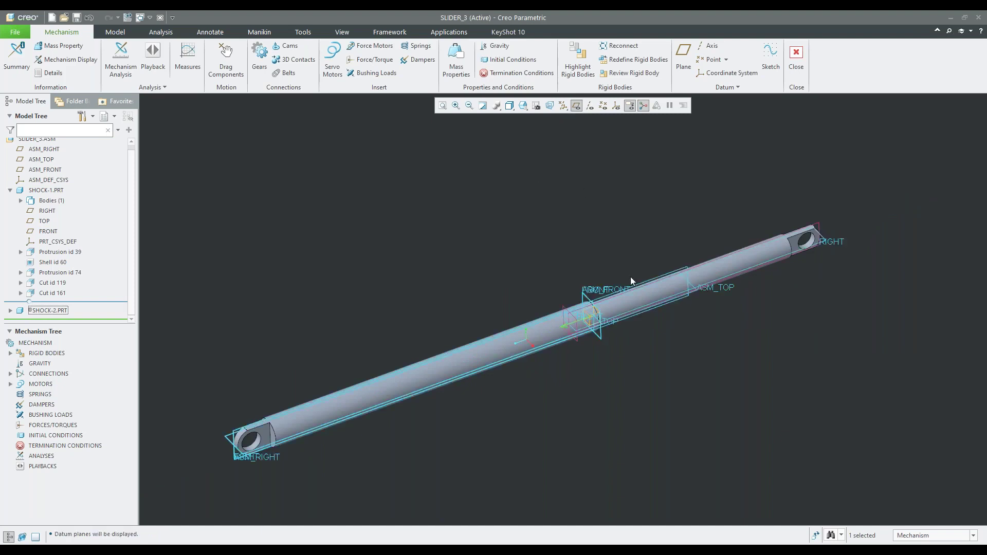
{"action": "scroll", "coordinate": [571, 311], "scroll_direction": "up", "scroll_amount": 3}
{"action": "scroll", "coordinate": [571, 311], "scroll_direction": "up", "scroll_amount": 2}
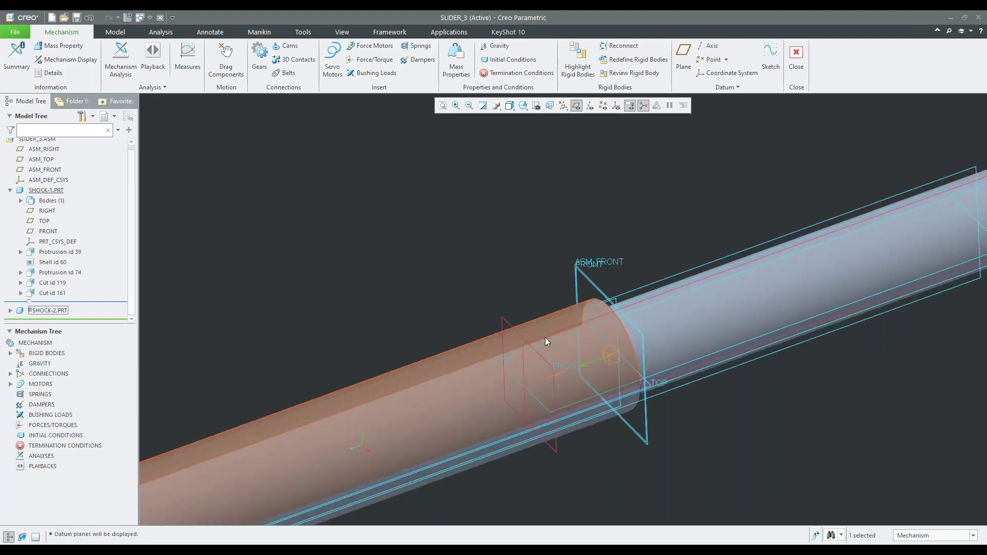
{"action": "scroll", "coordinate": [571, 309], "scroll_direction": "down", "scroll_amount": 5}
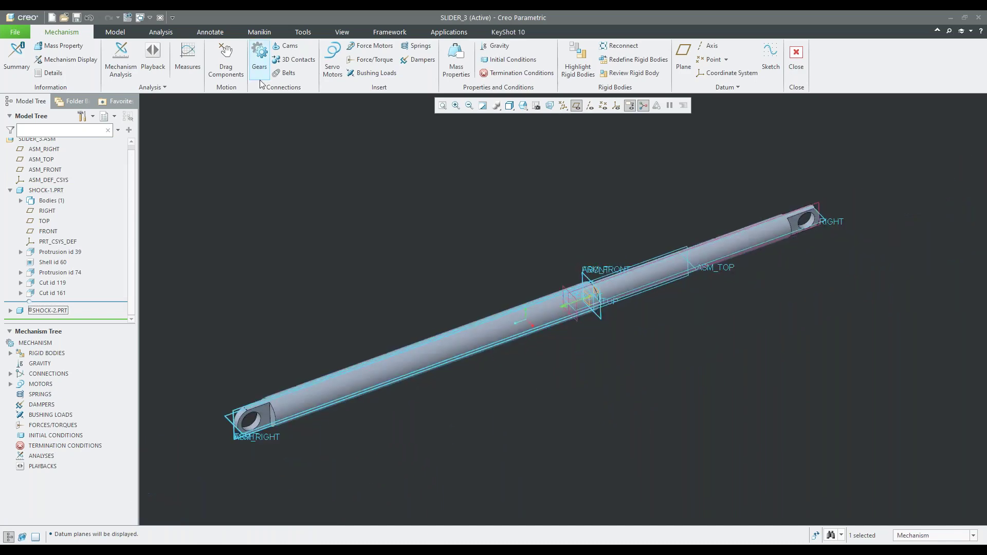
{"action": "left_click", "coordinate": [226, 57]}
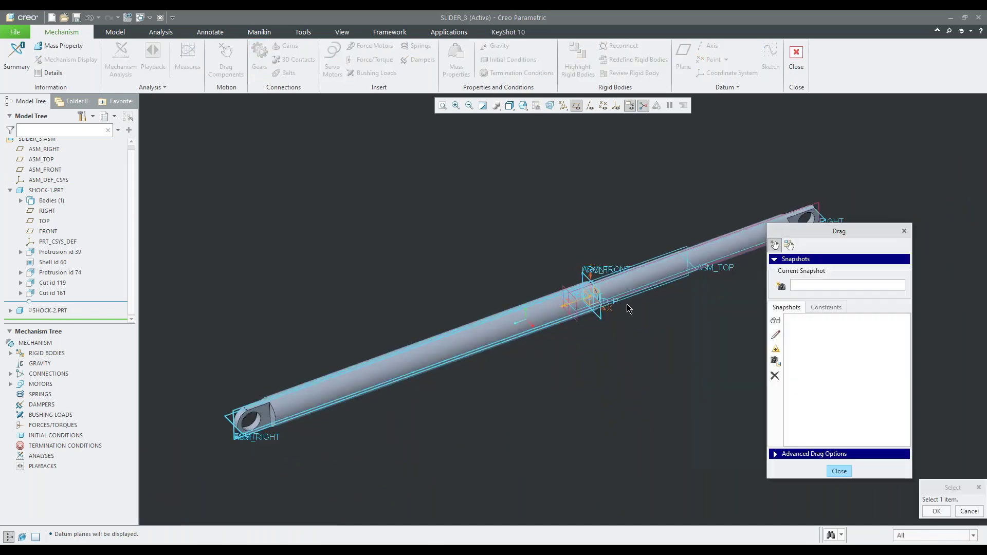
{"action": "scroll", "coordinate": [624, 305], "scroll_direction": "up", "scroll_amount": 2}
{"action": "left_click", "coordinate": [621, 283]}
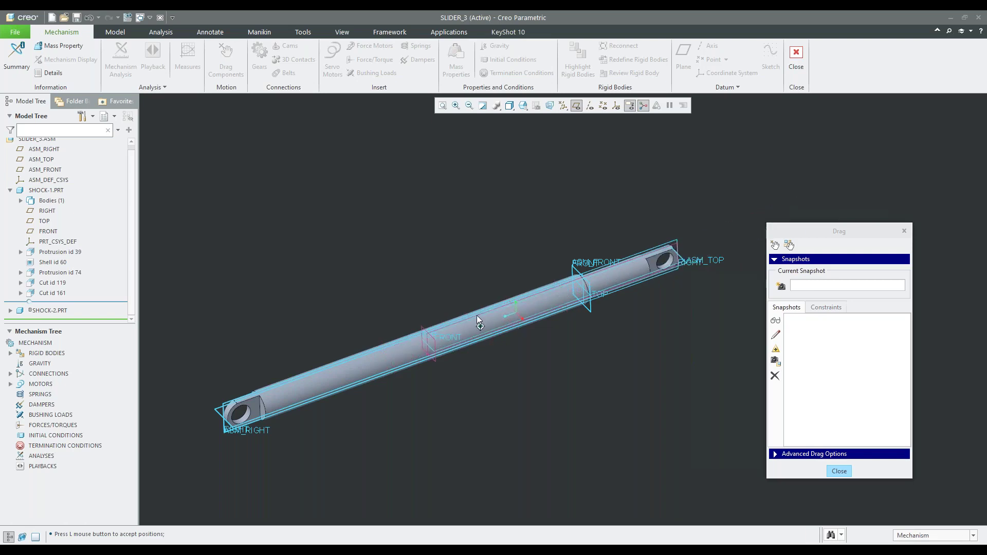
{"action": "left_click", "coordinate": [702, 252]}
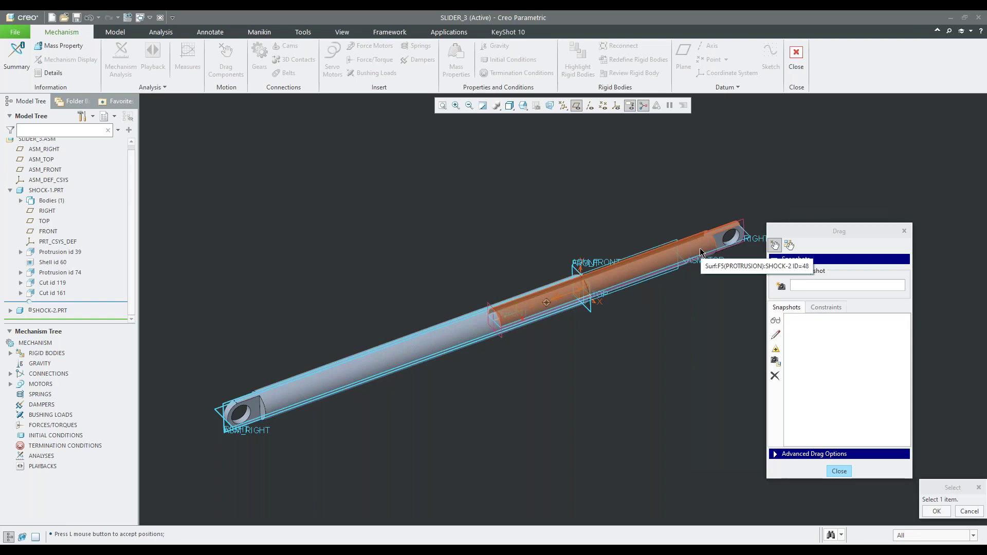
{"action": "left_click", "coordinate": [905, 231]}
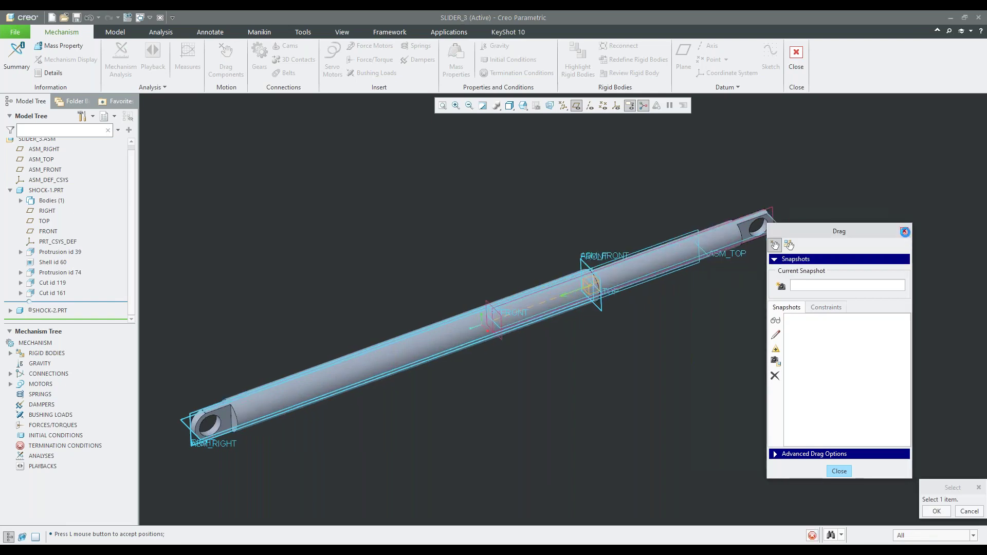
Close SLIDER_3 and erase the not-displayed models from the session.
{"action": "key", "text": "ctrl+w"}
{"action": "left_click", "coordinate": [134, 59]}
{"action": "left_click", "coordinate": [502, 368]}
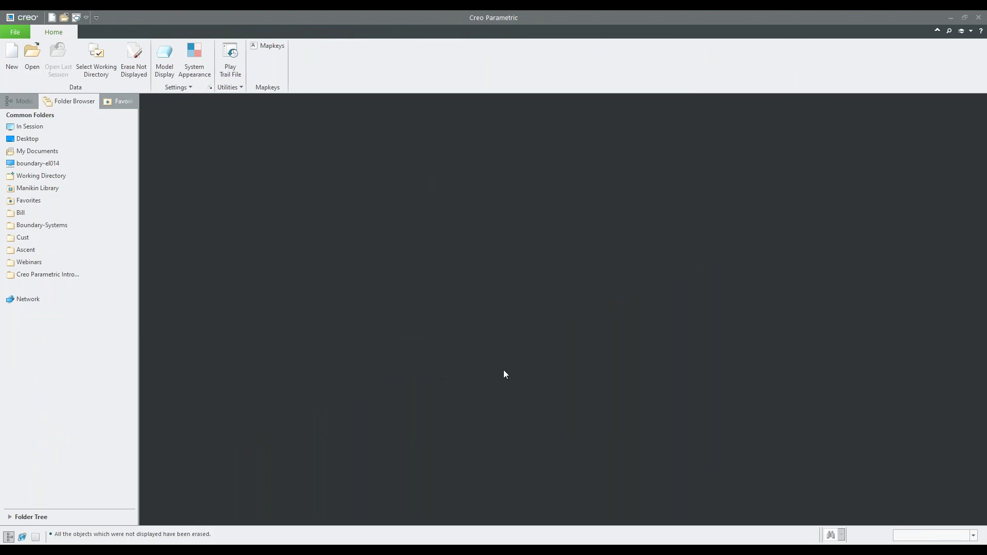
Open cylinder_3.asm from the Joint_Axis_Settings working directory.
{"action": "left_click", "coordinate": [64, 176]}
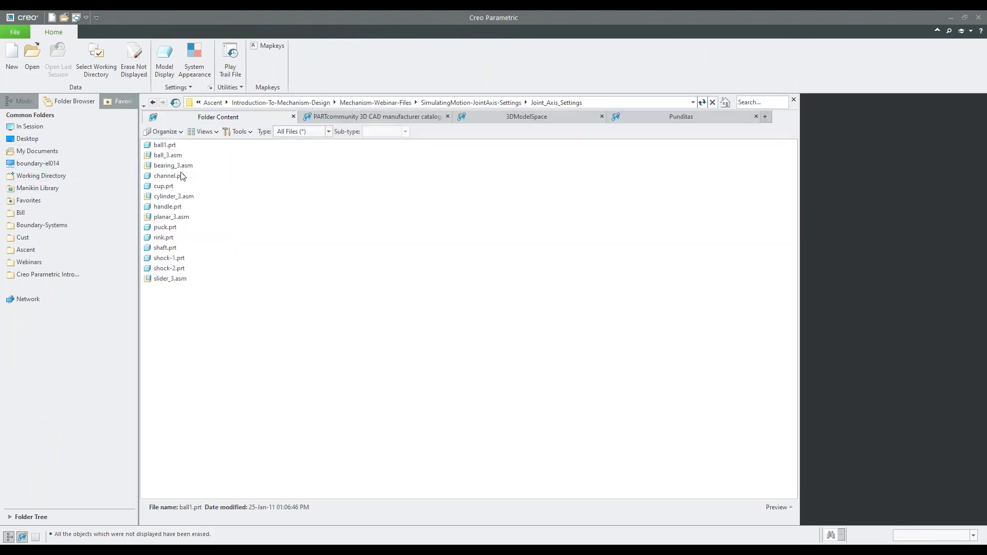
{"action": "double_click", "coordinate": [186, 198]}
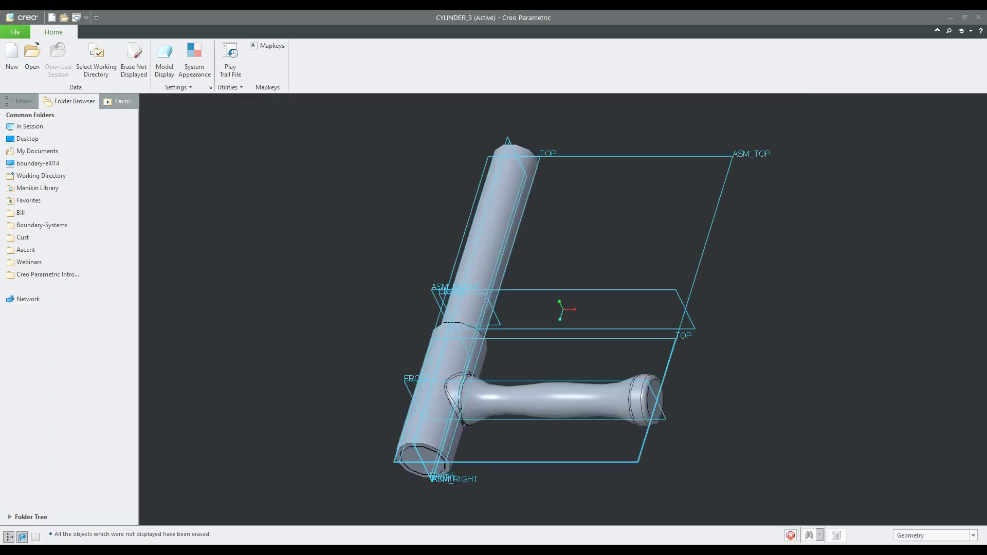
Orbit the CYLINDER_3 shaft and handle, then switch to the Mechanism application.
{"action": "scroll", "coordinate": [461, 356], "scroll_direction": "down", "scroll_amount": 3}
{"action": "middle_click_drag", "start_coordinate": [492, 349], "coordinate": [452, 298]}
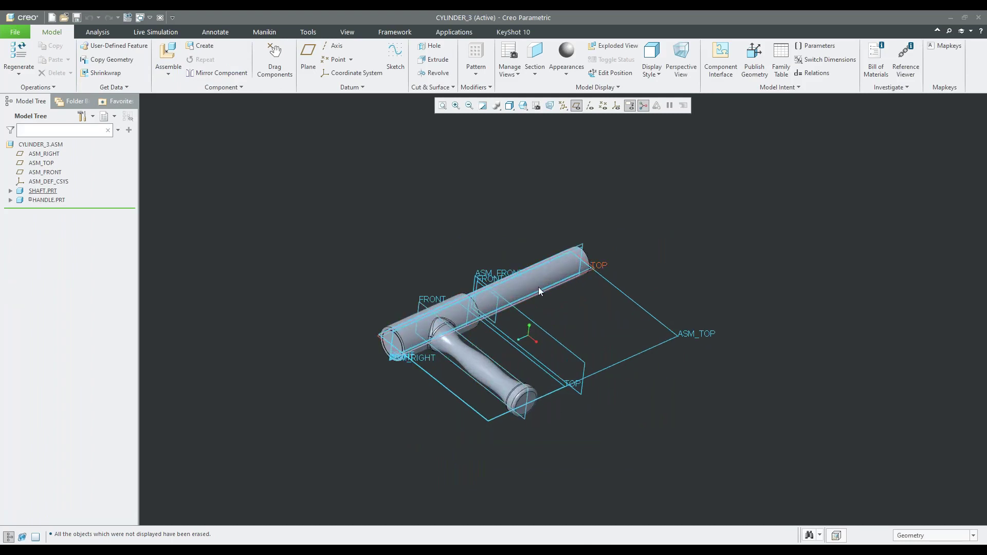
{"action": "scroll", "coordinate": [538, 287], "scroll_direction": "up", "scroll_amount": 3}
{"action": "scroll", "coordinate": [433, 297], "scroll_direction": "down", "scroll_amount": 3}
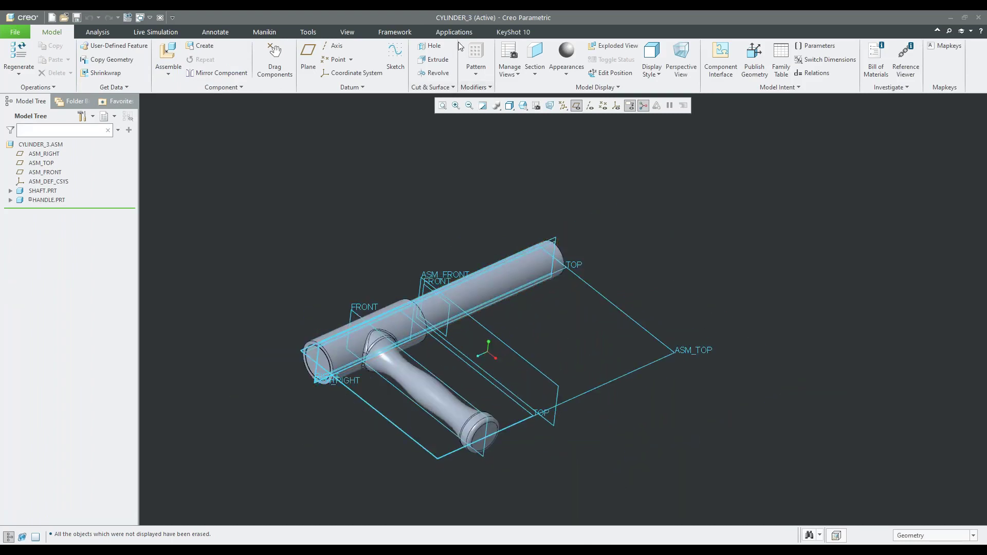
{"action": "left_click", "coordinate": [443, 34]}
{"action": "left_click", "coordinate": [202, 55]}
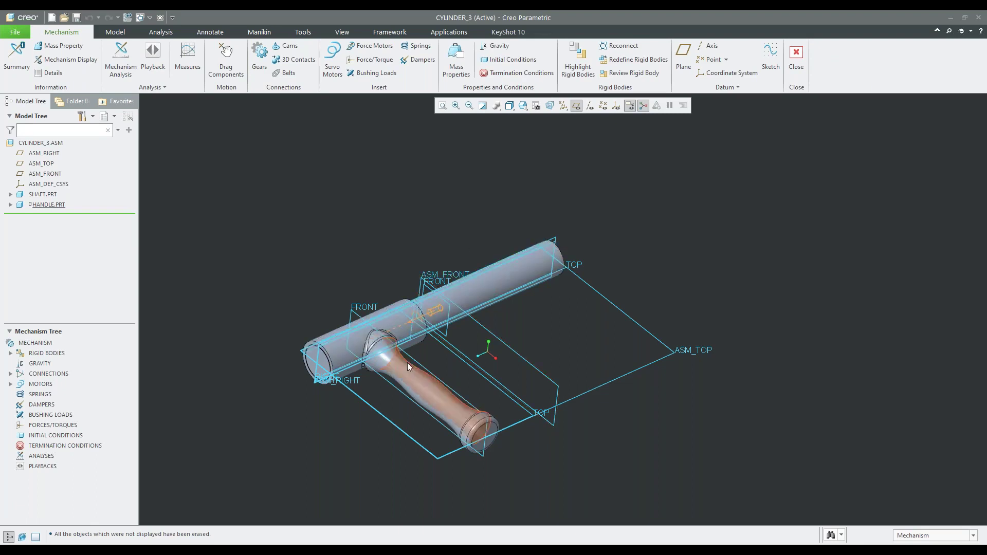
{"action": "scroll", "coordinate": [416, 332], "scroll_direction": "down", "scroll_amount": 1}
{"action": "scroll", "coordinate": [415, 331], "scroll_direction": "down", "scroll_amount": 5}
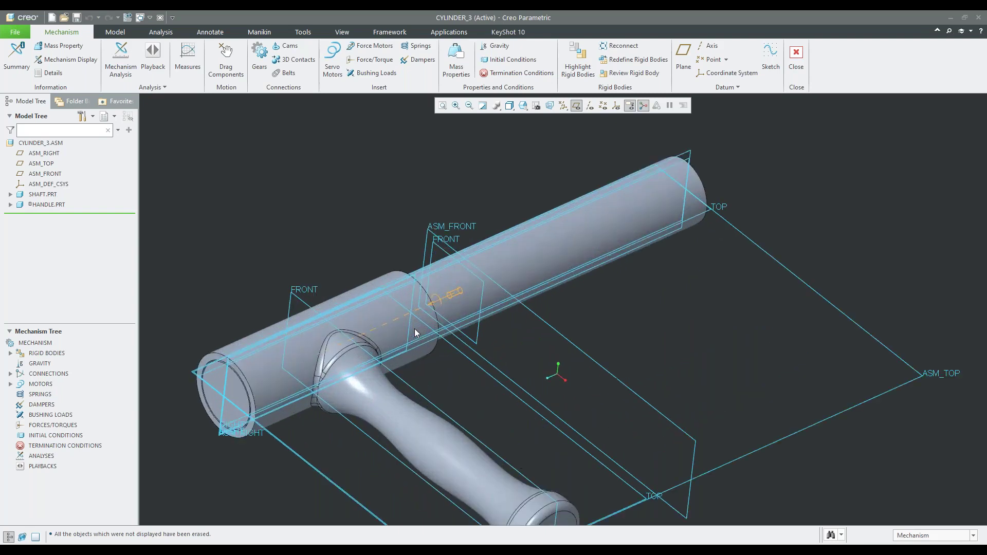
Edit Connection_1.first_trans_axis, zeroing it between the handle and shaft end faces.
{"action": "right_click", "coordinate": [442, 294]}
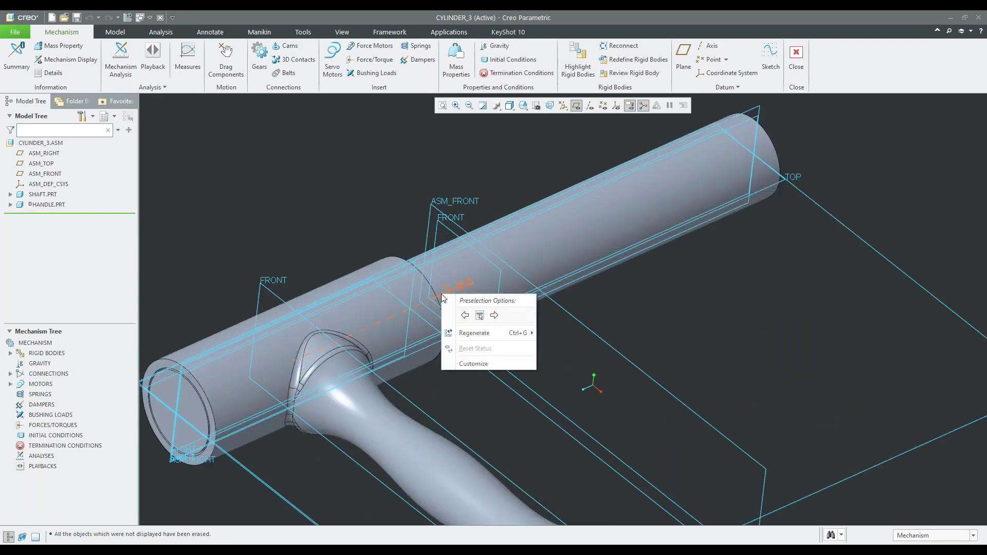
{"action": "left_click", "coordinate": [483, 318]}
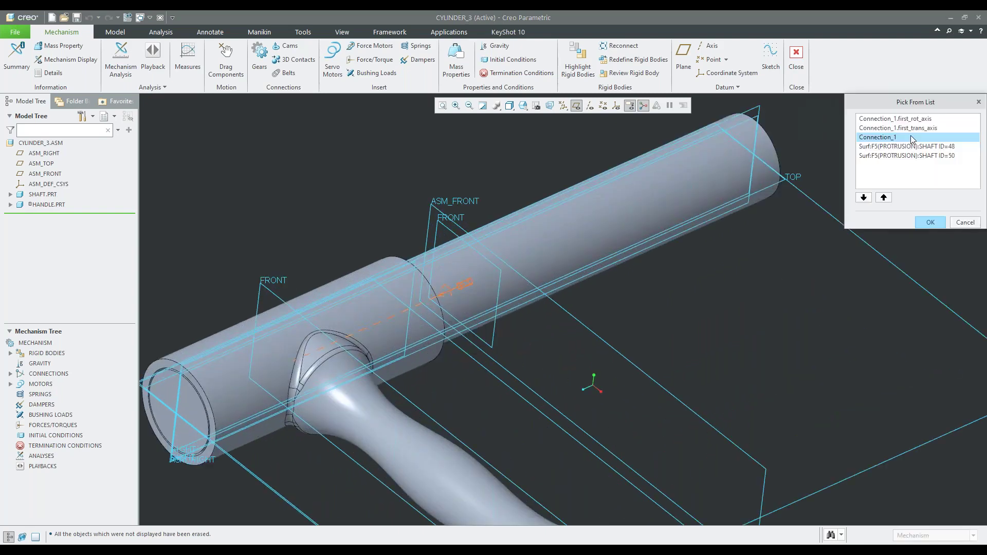
{"action": "left_click", "coordinate": [918, 128]}
{"action": "left_click", "coordinate": [933, 223]}
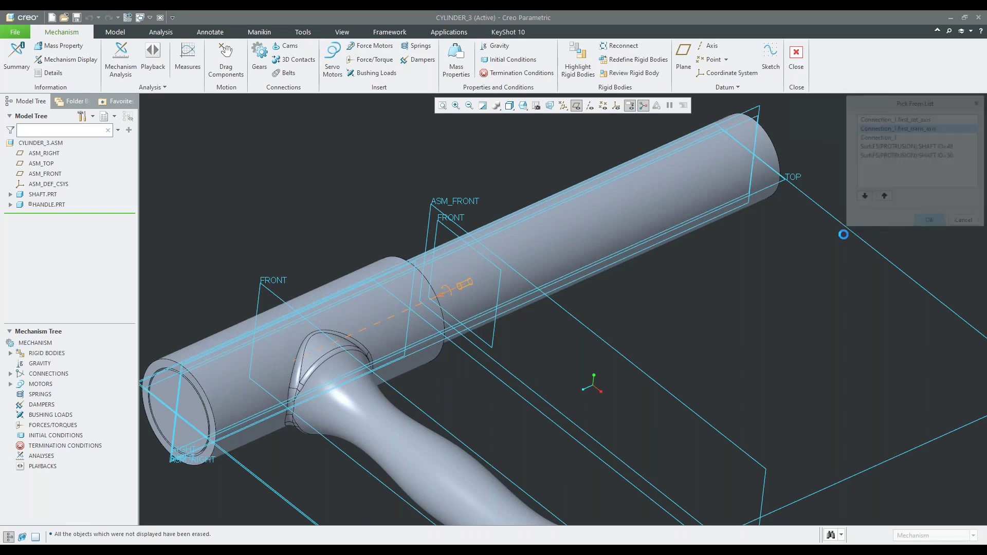
{"action": "right_click", "coordinate": [700, 249]}
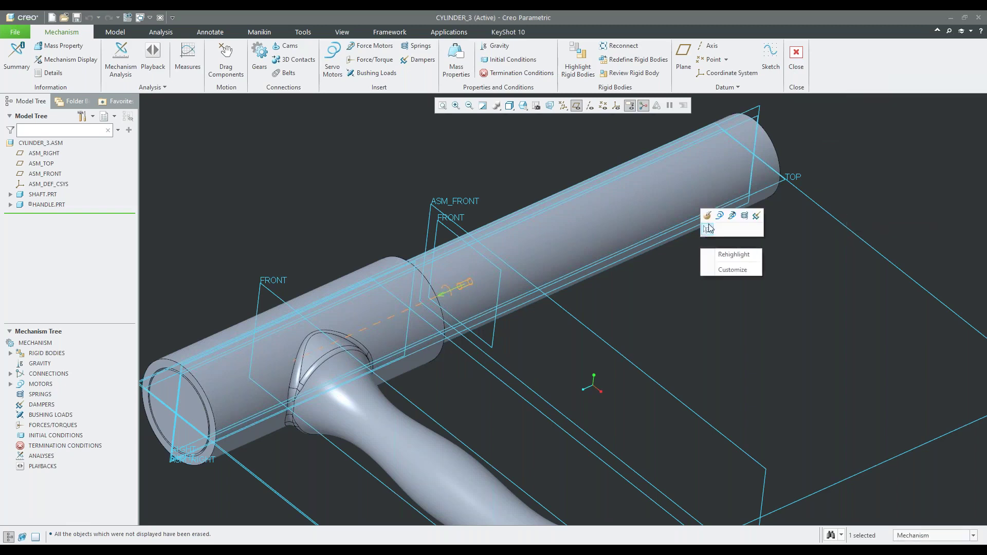
{"action": "left_click", "coordinate": [725, 257]}
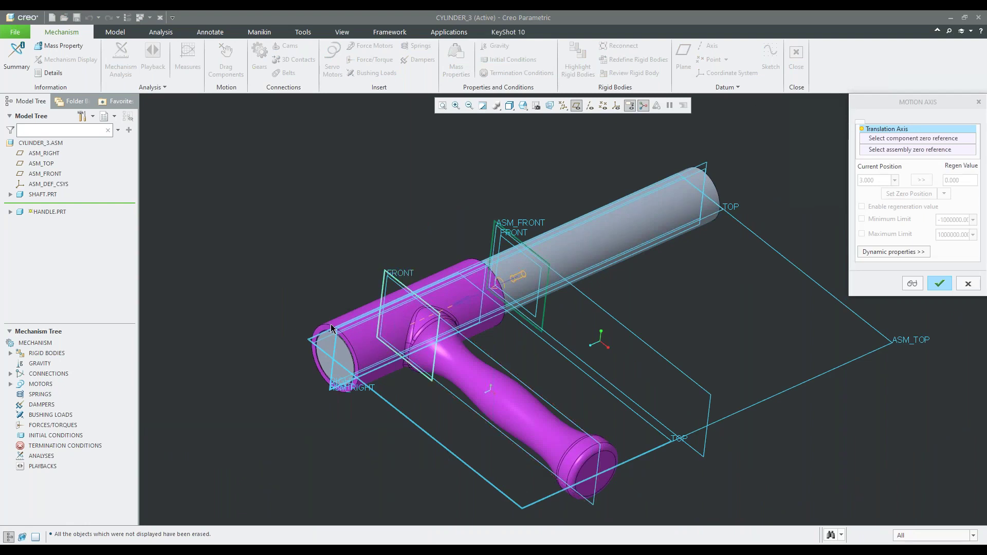
{"action": "scroll", "coordinate": [331, 326], "scroll_direction": "down", "scroll_amount": 4}
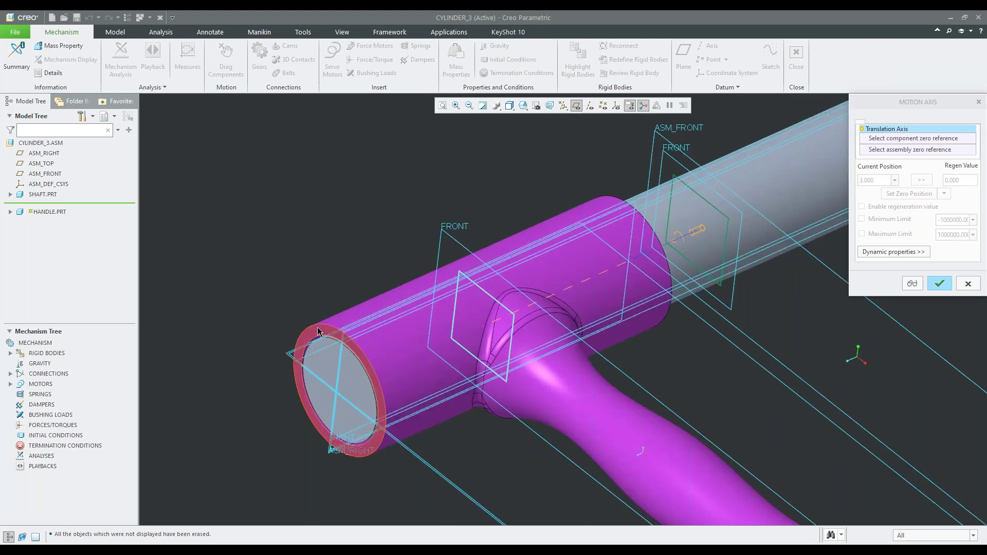
{"action": "left_click", "coordinate": [317, 366]}
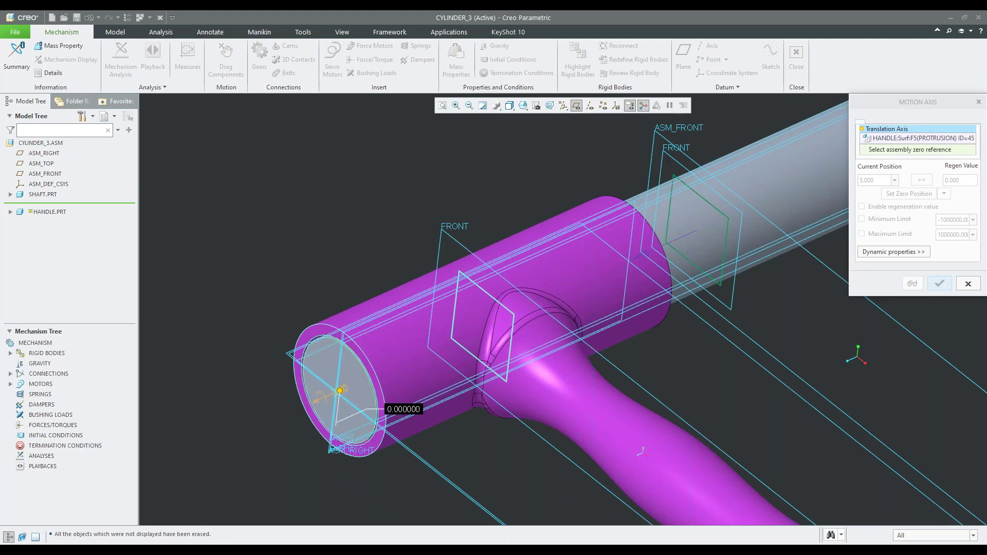
{"action": "left_click", "coordinate": [355, 376]}
{"action": "scroll", "coordinate": [475, 277], "scroll_direction": "up", "scroll_amount": 3}
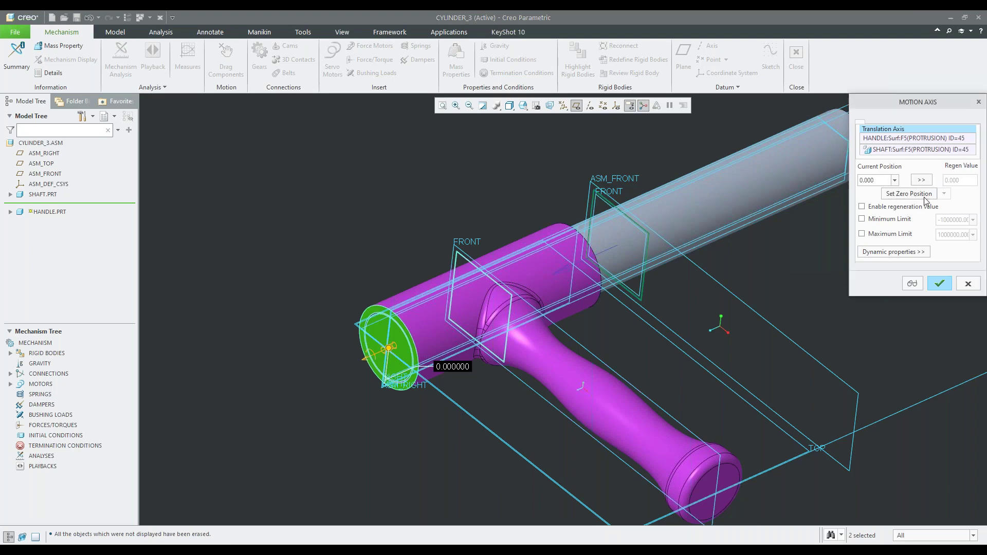
Enable regeneration and limit the translation axis travel from -6 to 0.
{"action": "left_click", "coordinate": [875, 206]}
{"action": "left_click", "coordinate": [862, 219]}
{"action": "left_click", "coordinate": [862, 234]}
{"action": "scroll", "coordinate": [513, 339], "scroll_direction": "up", "scroll_amount": 3}
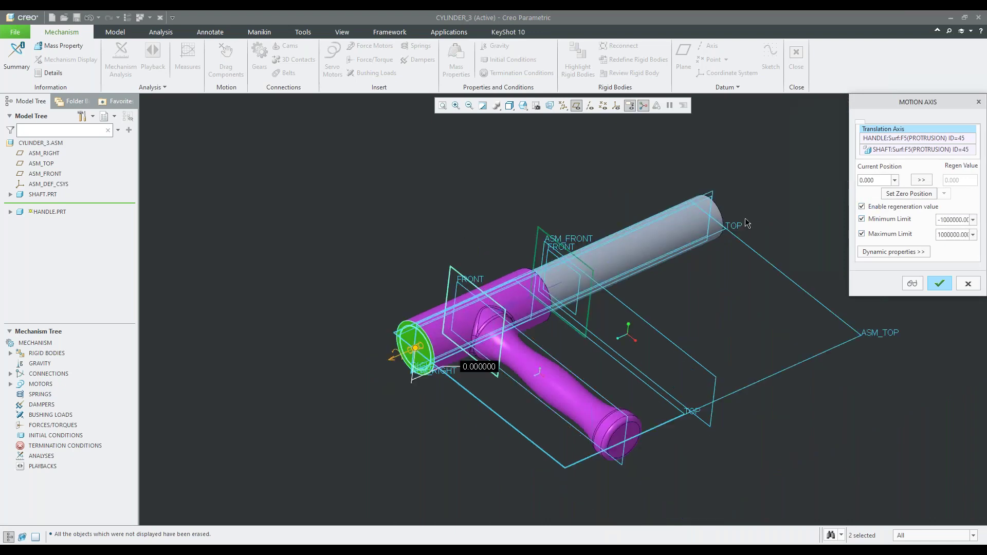
{"action": "double_click", "coordinate": [949, 220]}
{"action": "type", "text": "-6"}
{"action": "key", "text": "Return"}
{"action": "type", "text": "0.000"}
{"action": "left_click", "coordinate": [940, 284]}
{"action": "left_click", "coordinate": [226, 52]}
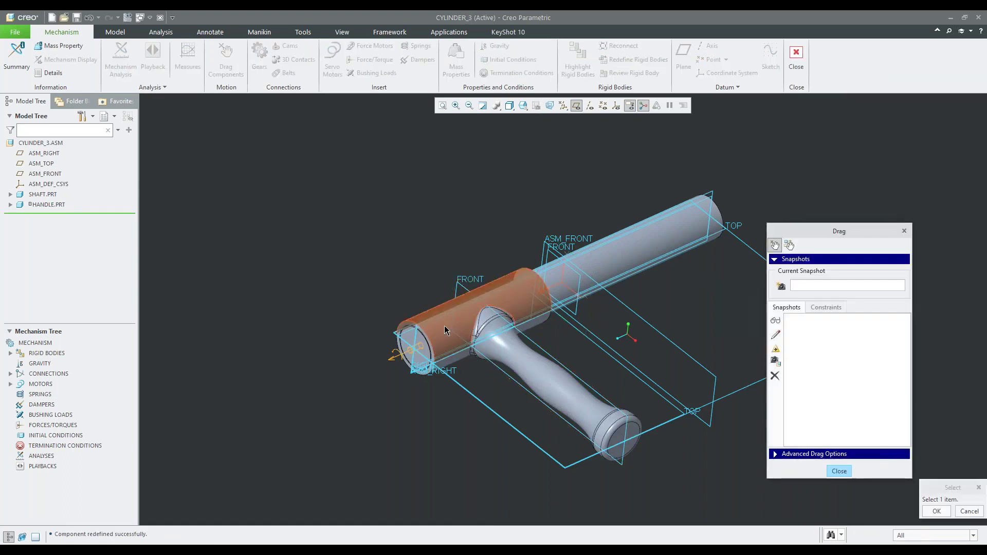
{"action": "scroll", "coordinate": [456, 340], "scroll_direction": "up", "scroll_amount": 2}
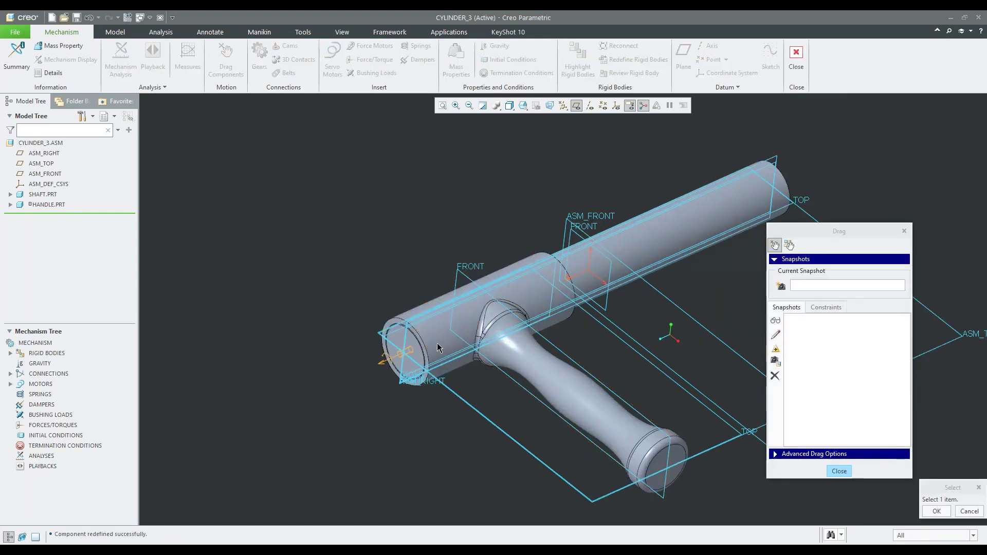
{"action": "left_click", "coordinate": [457, 339]}
{"action": "scroll", "coordinate": [452, 342], "scroll_direction": "down", "scroll_amount": 2}
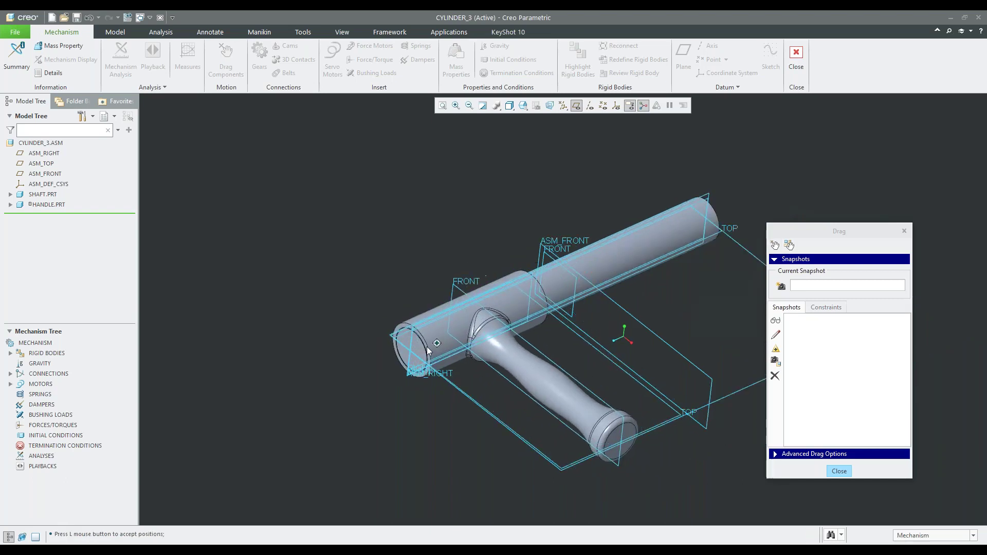
{"action": "mouse_move", "coordinate": [439, 355]}
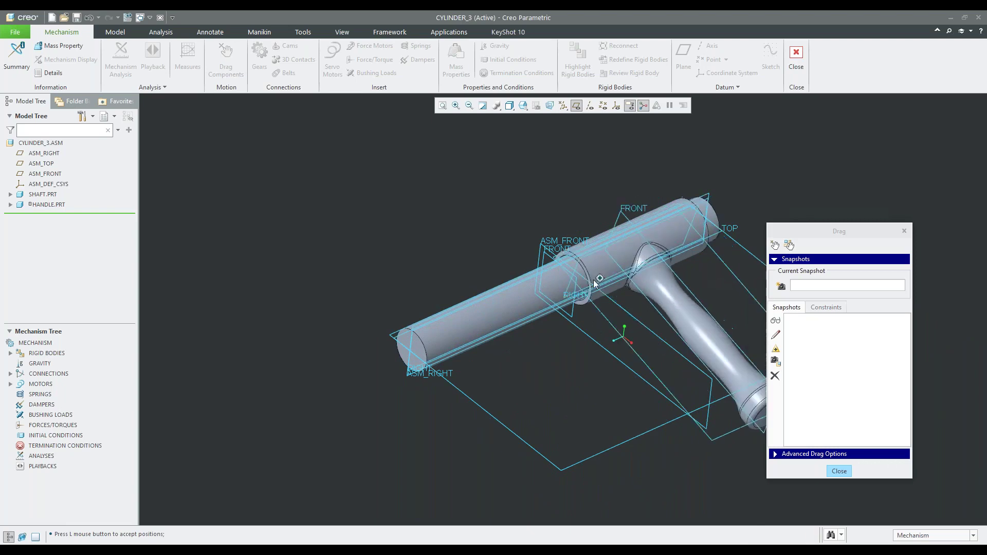
{"action": "left_click", "coordinate": [430, 350]}
{"action": "left_click", "coordinate": [837, 475]}
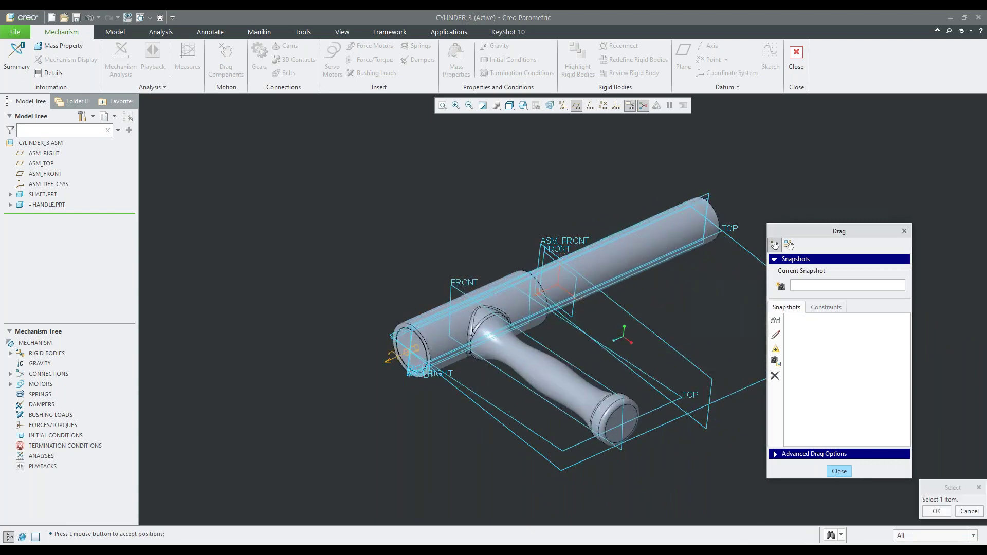
{"action": "left_click", "coordinate": [839, 471]}
Pick Connection_1.first_rot_axis from the list at the cylinder end and edit it.
{"action": "scroll", "coordinate": [409, 372], "scroll_direction": "down", "scroll_amount": 3}
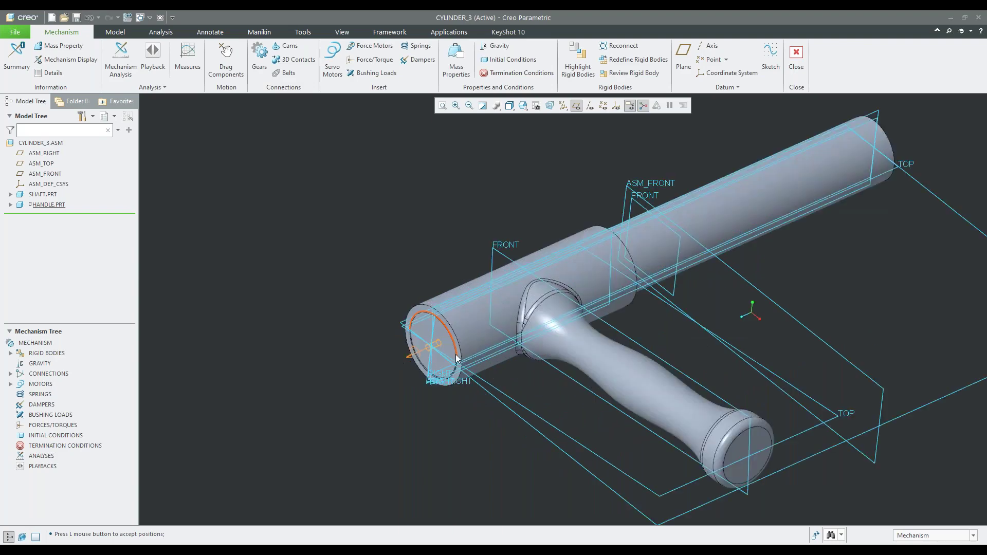
{"action": "scroll", "coordinate": [426, 347], "scroll_direction": "down", "scroll_amount": 4}
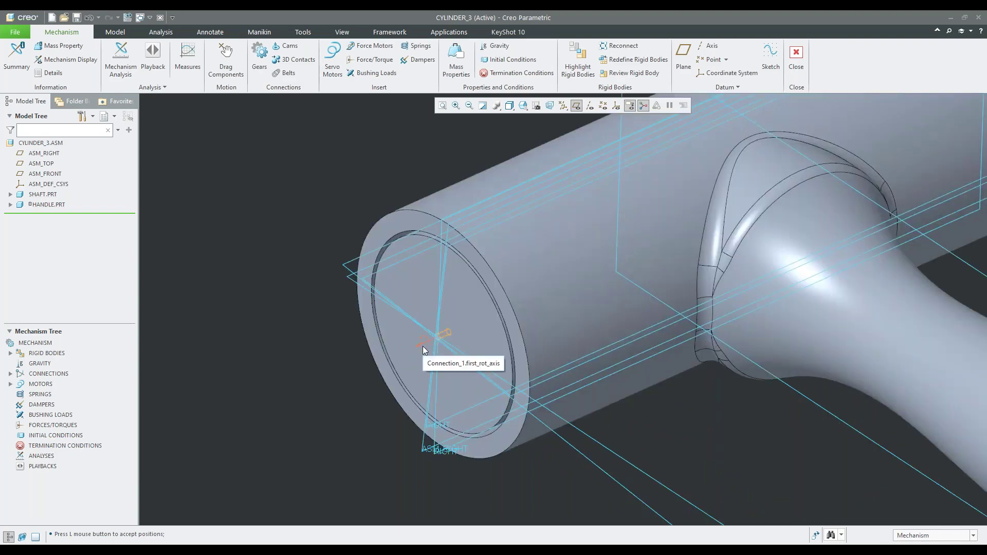
{"action": "right_click", "coordinate": [423, 350]}
{"action": "left_click", "coordinate": [445, 367]}
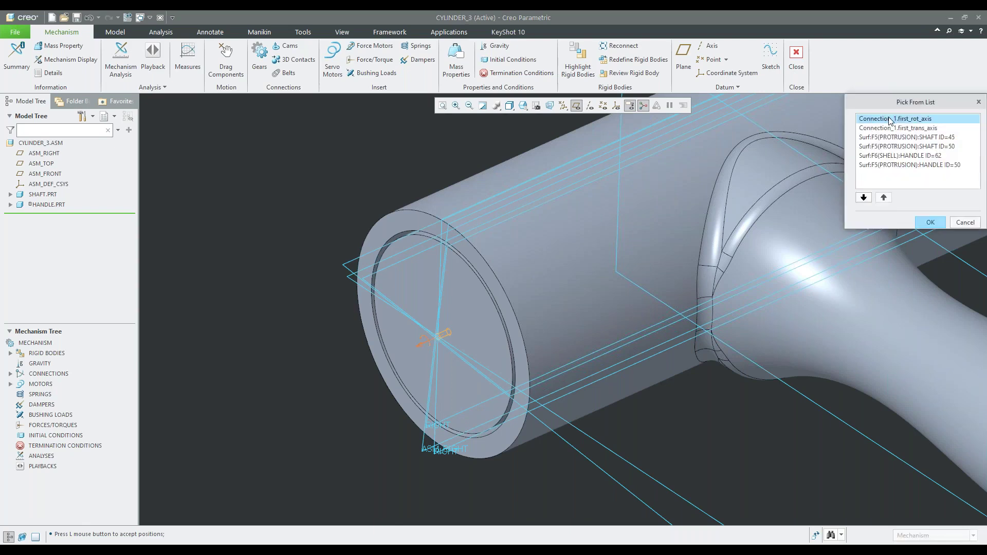
{"action": "left_click", "coordinate": [934, 222]}
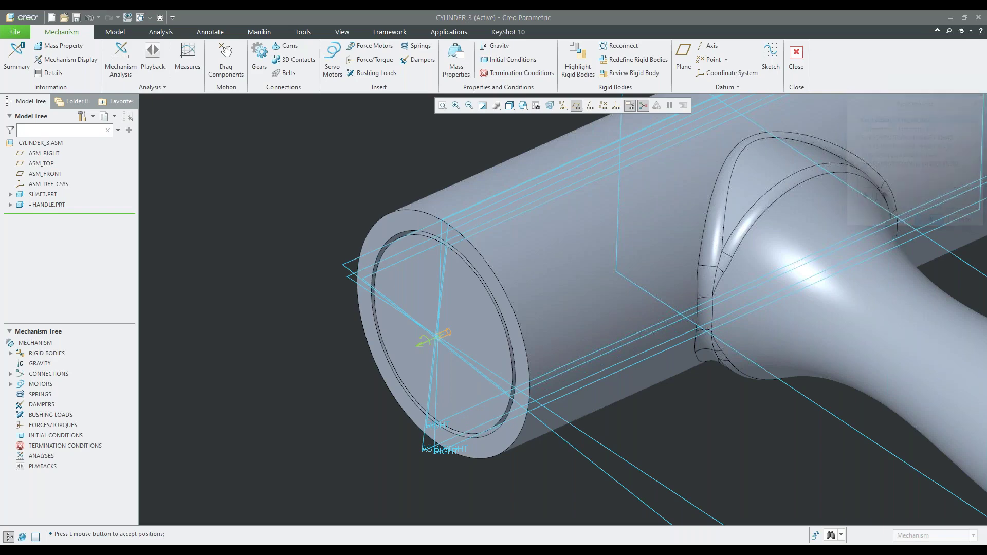
{"action": "scroll", "coordinate": [515, 329], "scroll_direction": "up", "scroll_amount": 5}
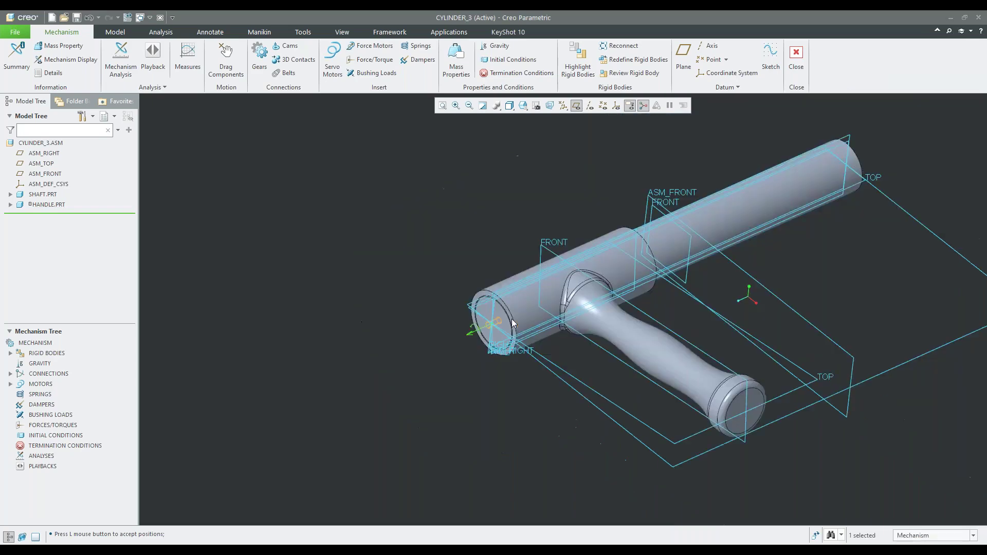
{"action": "left_click", "coordinate": [496, 148]}
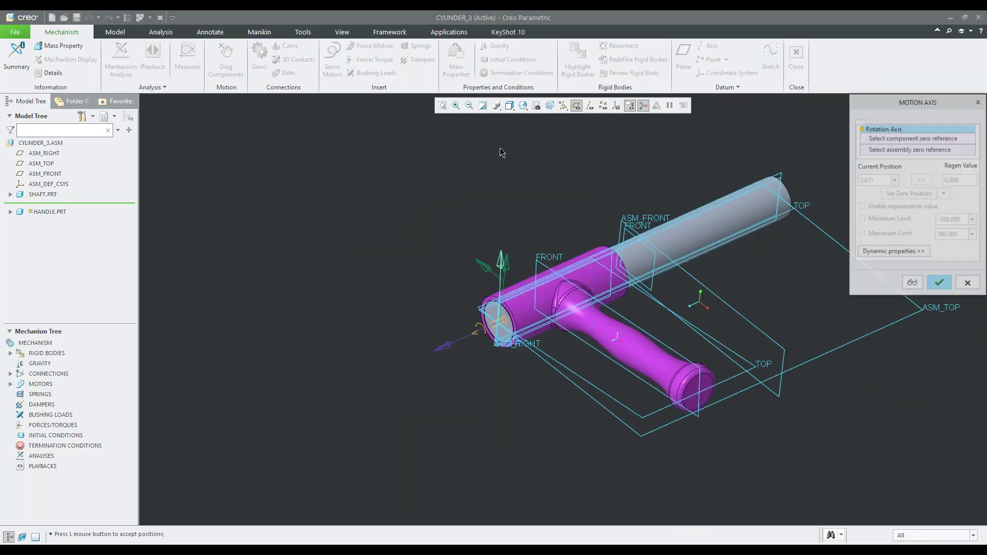
Try the handle at 45°, then set and enable a 0° regeneration value.
{"action": "scroll", "coordinate": [654, 426], "scroll_direction": "down", "scroll_amount": 2}
{"action": "scroll", "coordinate": [655, 426], "scroll_direction": "down", "scroll_amount": 1}
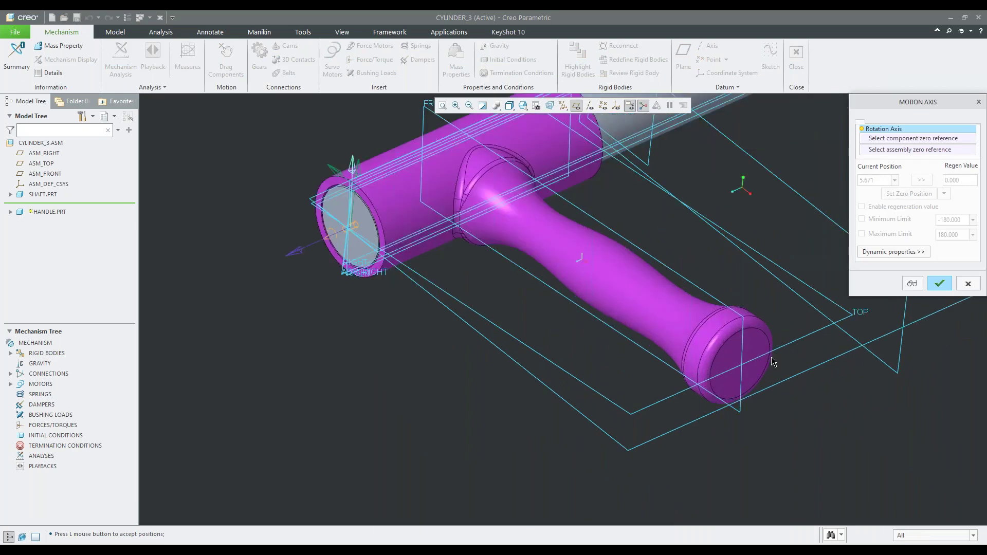
{"action": "scroll", "coordinate": [447, 333], "scroll_direction": "up", "scroll_amount": 3}
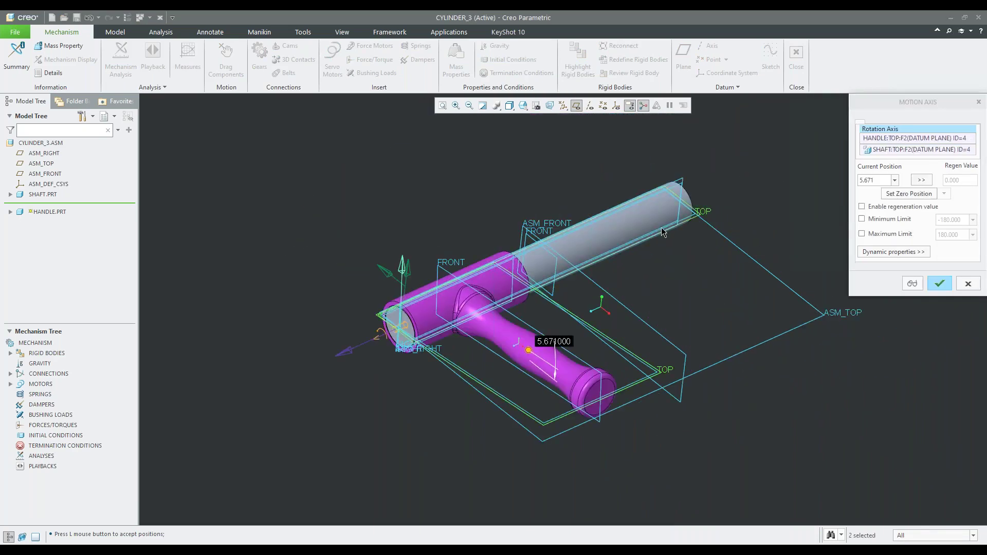
{"action": "left_click", "coordinate": [880, 181]}
{"action": "type", "text": "45"}
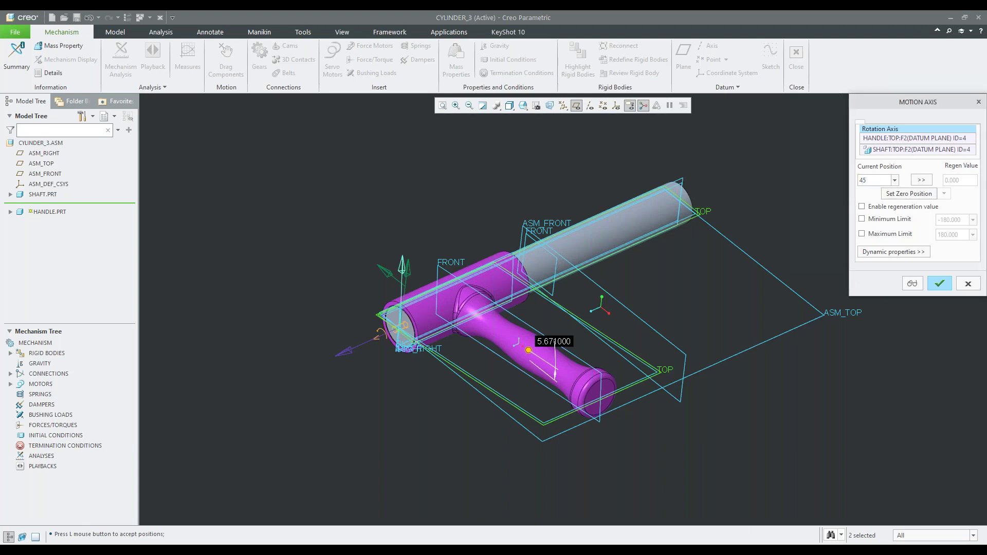
{"action": "key", "text": "Return"}
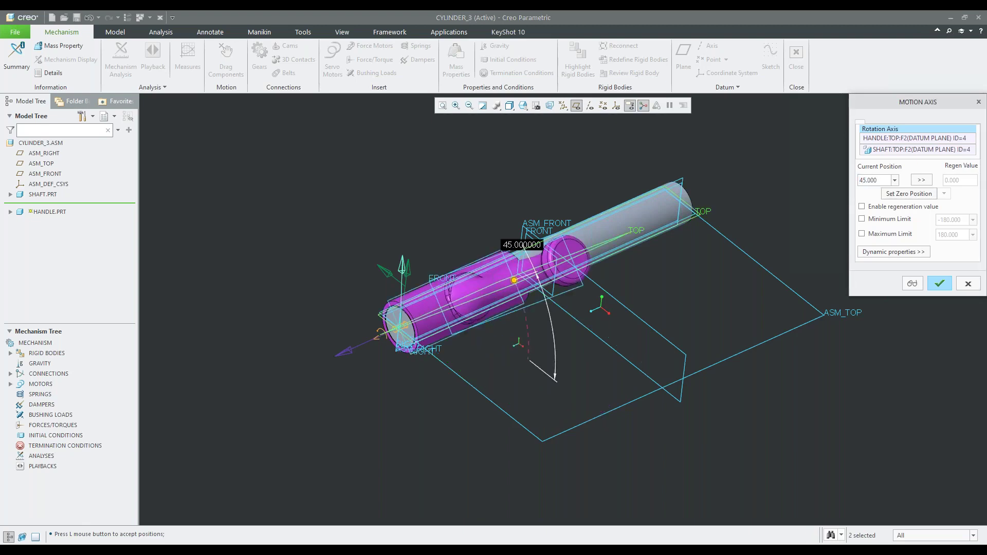
{"action": "left_click", "coordinate": [922, 181]}
{"action": "double_click", "coordinate": [885, 180]}
{"action": "type", "text": "0"}
{"action": "key", "text": "Return"}
{"action": "left_click", "coordinate": [921, 180]}
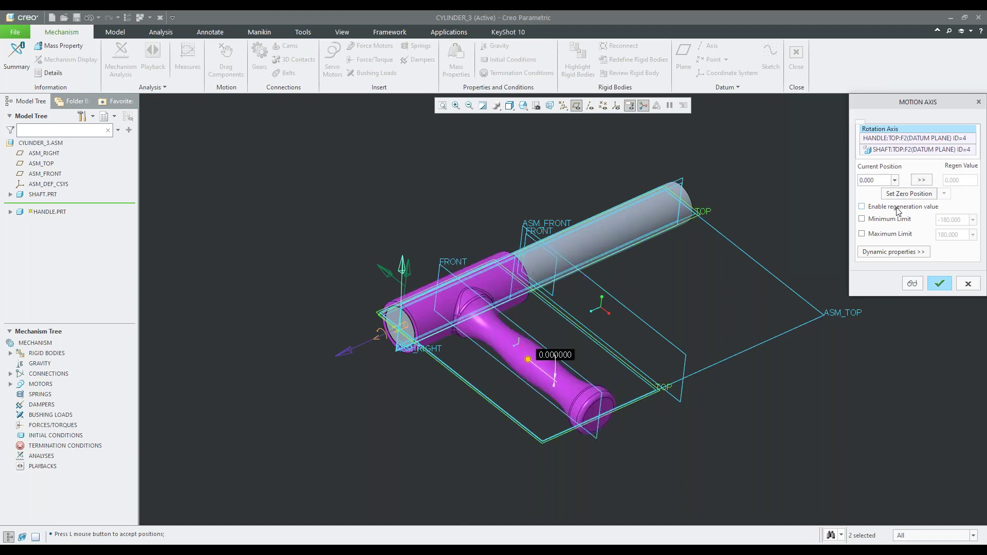
{"action": "left_click", "coordinate": [862, 206]}
Move the handle to 45° and limit the rotation axis from 0 to 180°.
{"action": "double_click", "coordinate": [880, 180]}
{"action": "type", "text": "45"}
{"action": "key", "text": "Return"}
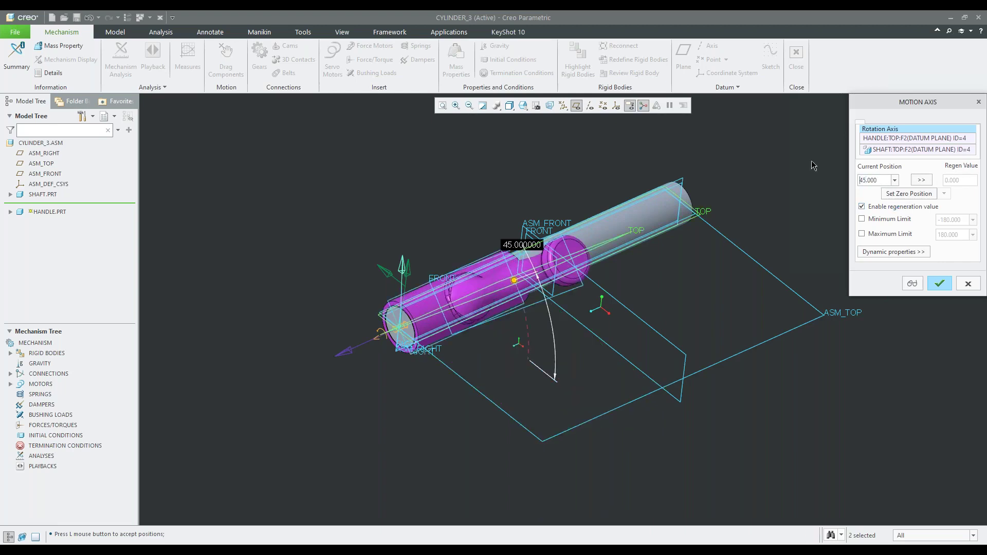
{"action": "left_click", "coordinate": [861, 218]}
{"action": "left_click", "coordinate": [863, 234]}
{"action": "double_click", "coordinate": [950, 220]}
{"action": "type", "text": "0"}
{"action": "key", "text": "Return"}
{"action": "middle_click", "coordinate": [848, 291]}
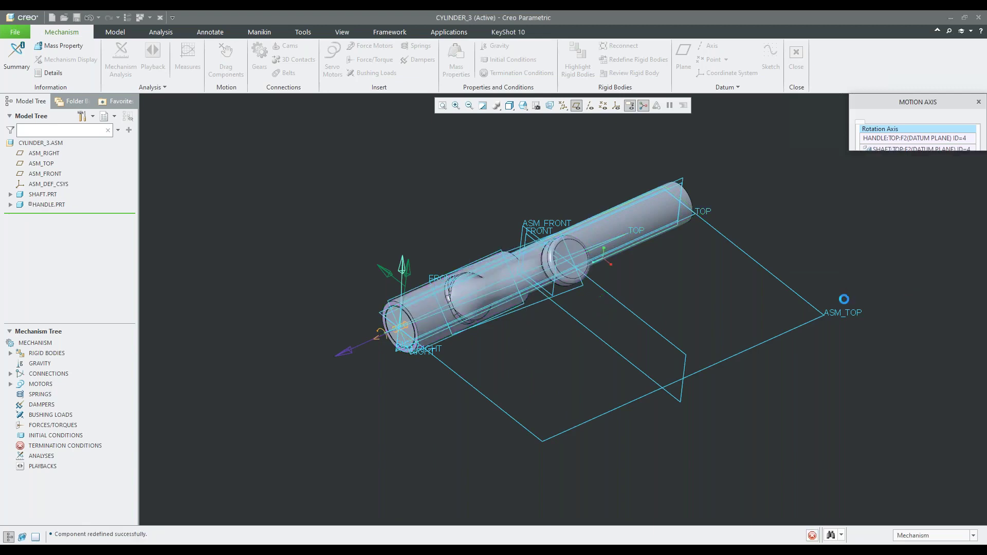
Hide datum planes and drag the handle around the shaft to a new up-left angle.
{"action": "left_click", "coordinate": [577, 106]}
{"action": "left_click", "coordinate": [226, 58]}
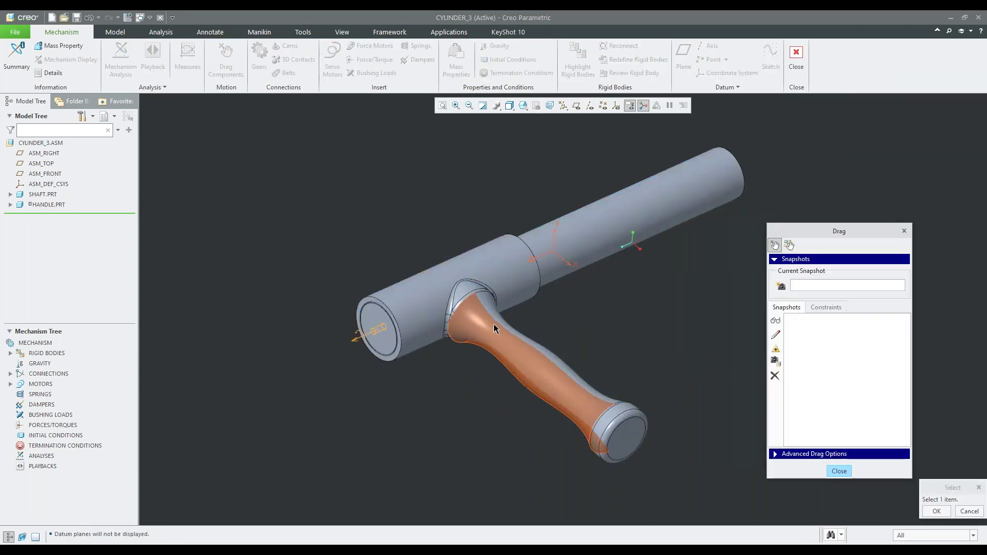
{"action": "left_click", "coordinate": [479, 335]}
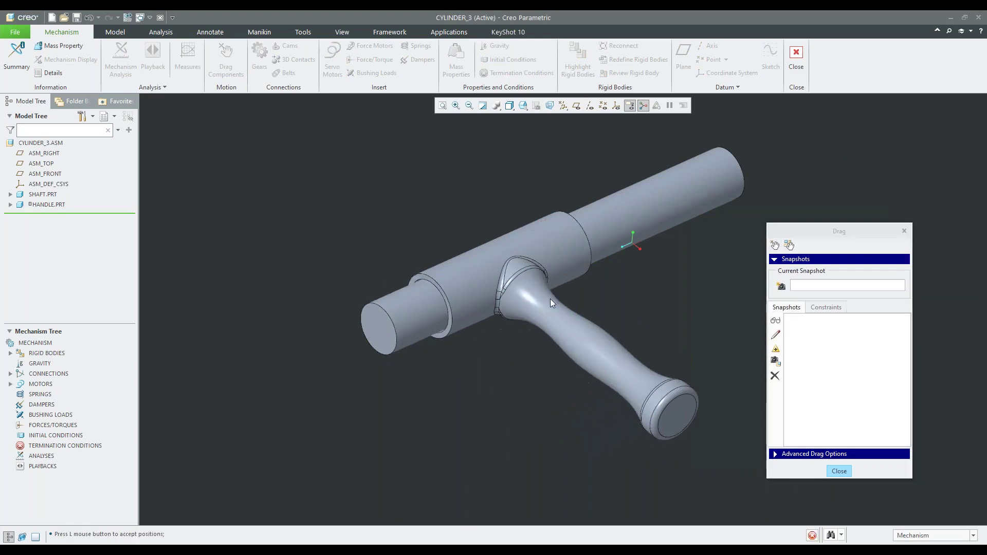
{"action": "middle_click_drag", "start_coordinate": [688, 262], "coordinate": [584, 297]}
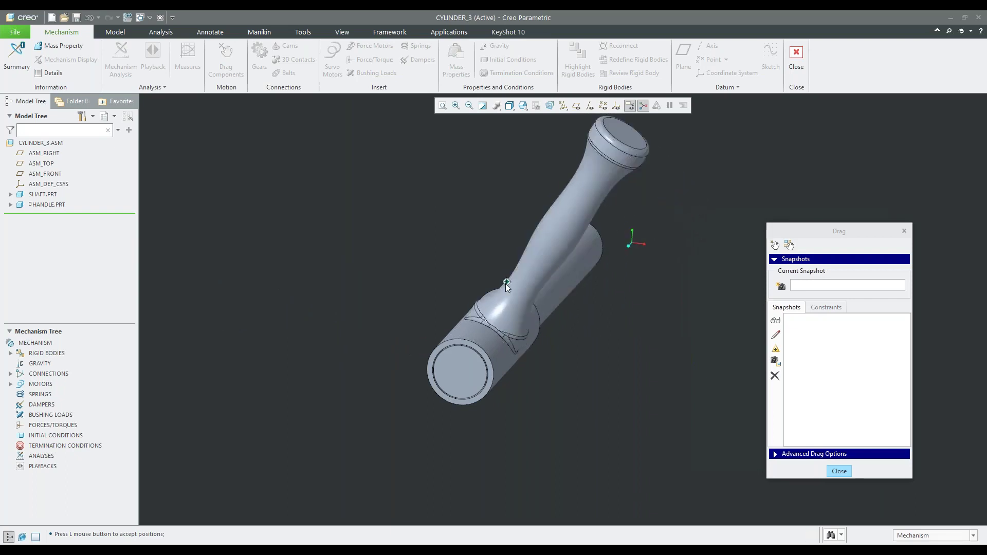
{"action": "left_click", "coordinate": [451, 272]}
{"action": "left_click", "coordinate": [839, 472]}
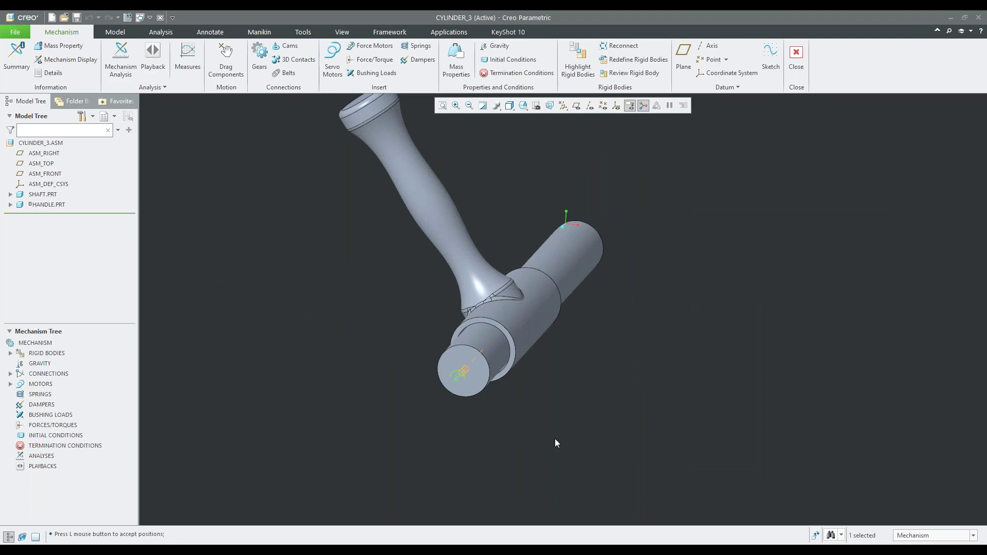
Close the cylinder assembly window.
{"action": "scroll", "coordinate": [486, 362], "scroll_direction": "down", "scroll_amount": 2}
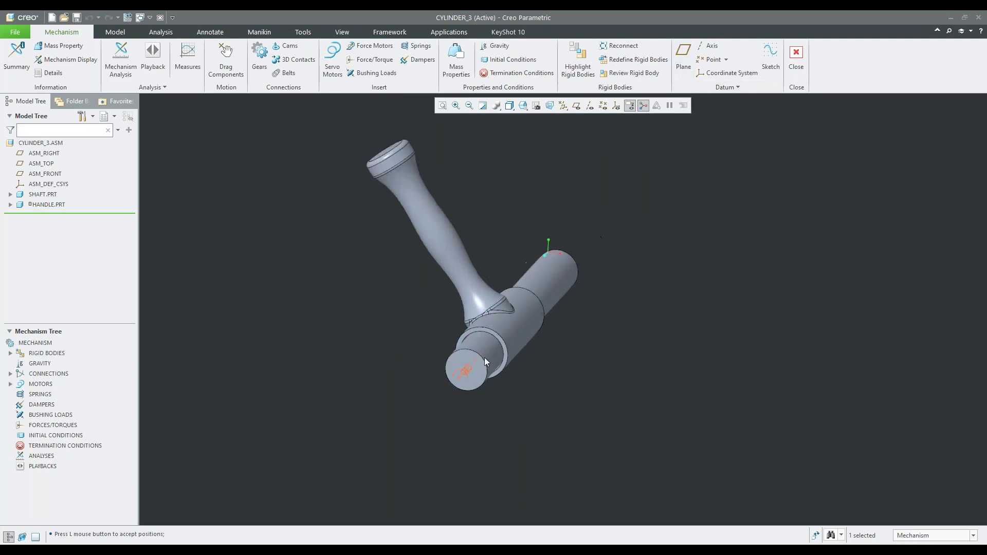
{"action": "scroll", "coordinate": [554, 210], "scroll_direction": "up", "scroll_amount": 2}
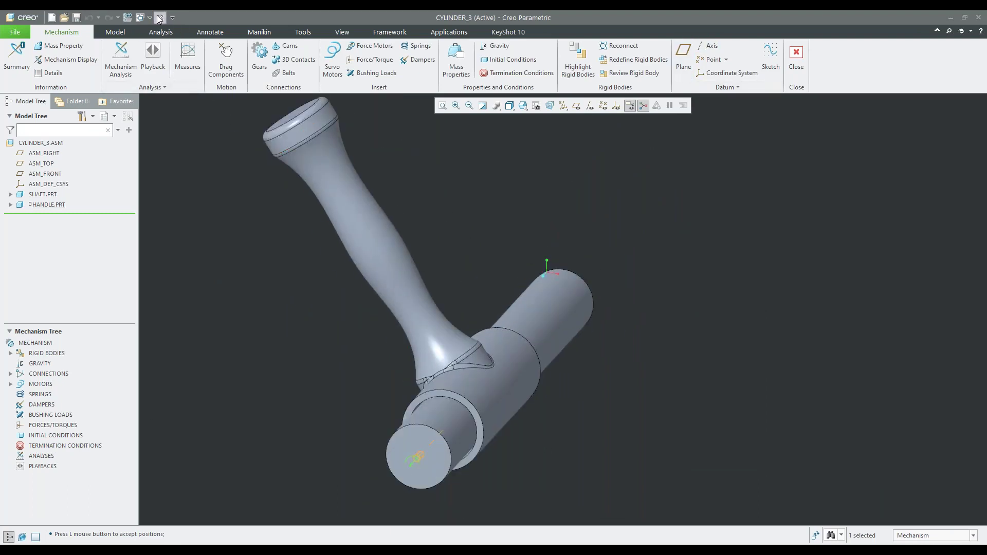
{"action": "left_click", "coordinate": [159, 18]}
Erase the undisplayed cylinder models and browse to the ServoMotors-Analyses folder.
{"action": "left_click", "coordinate": [134, 59]}
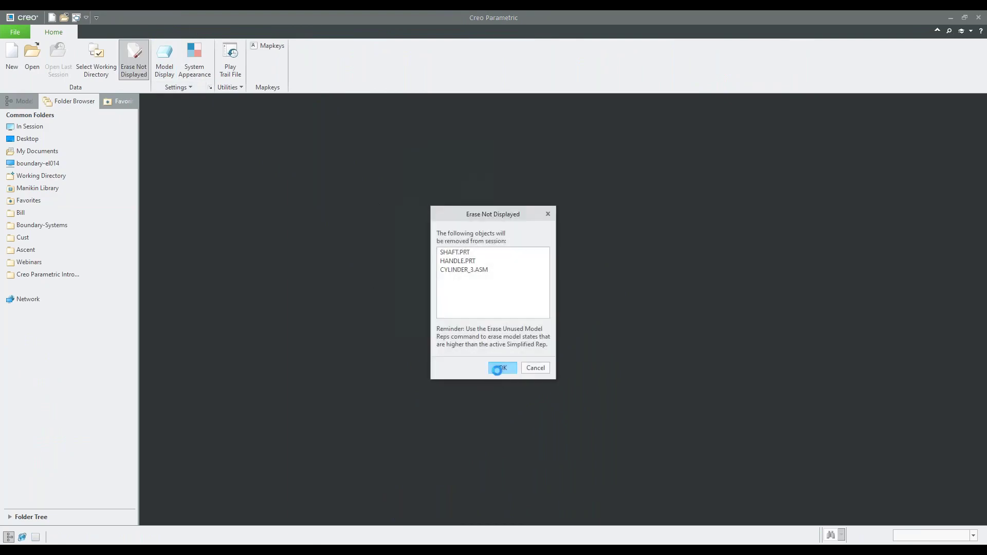
{"action": "left_click", "coordinate": [497, 368]}
{"action": "left_click", "coordinate": [66, 176]}
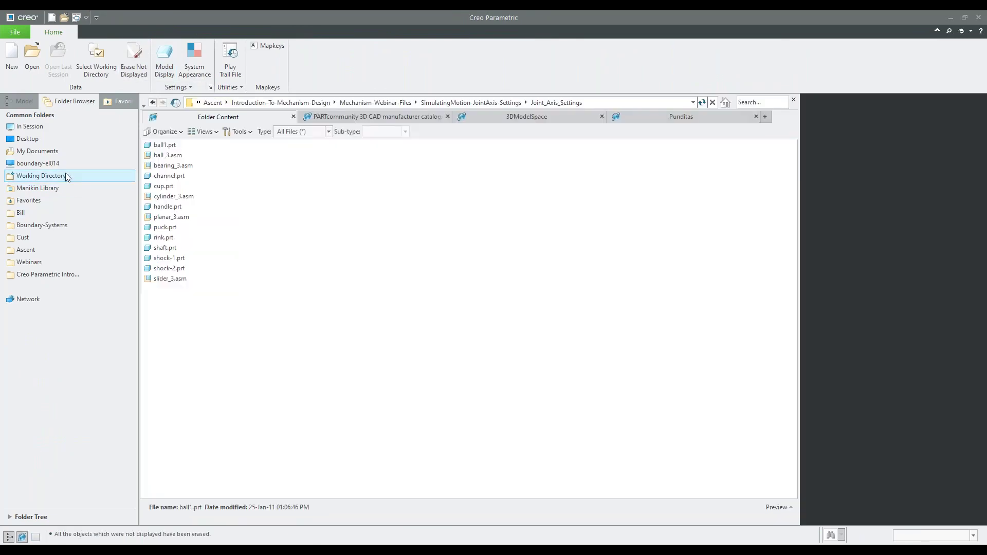
{"action": "left_click", "coordinate": [453, 103]}
{"action": "left_click", "coordinate": [394, 104]}
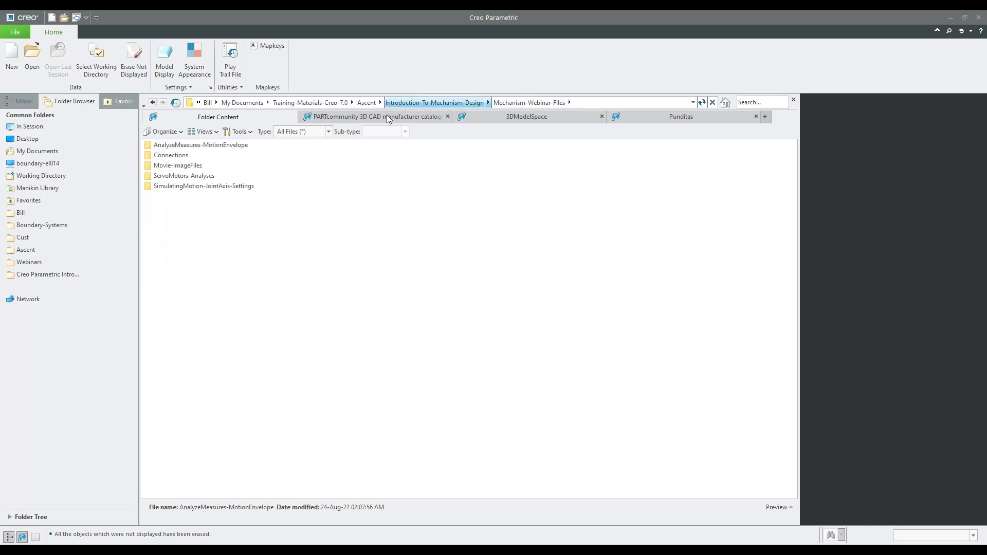
{"action": "double_click", "coordinate": [184, 175]}
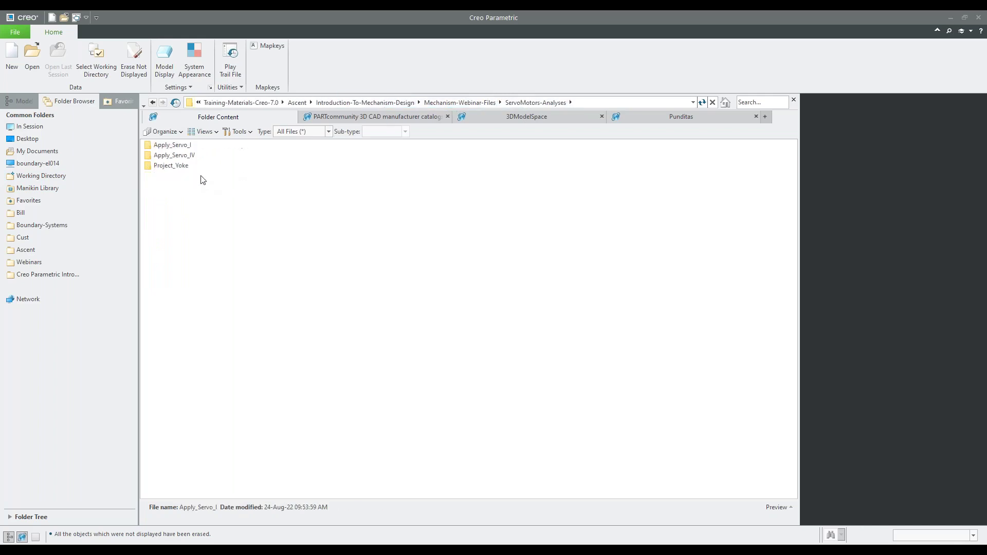
Set Apply_Servo_I as the working directory.
{"action": "left_click", "coordinate": [178, 148]}
{"action": "right_click", "coordinate": [178, 148]}
{"action": "left_click", "coordinate": [227, 290]}
Open pin_5.asm and orbit the view around LINK-B.
{"action": "left_click", "coordinate": [74, 177]}
{"action": "double_click", "coordinate": [165, 186]}
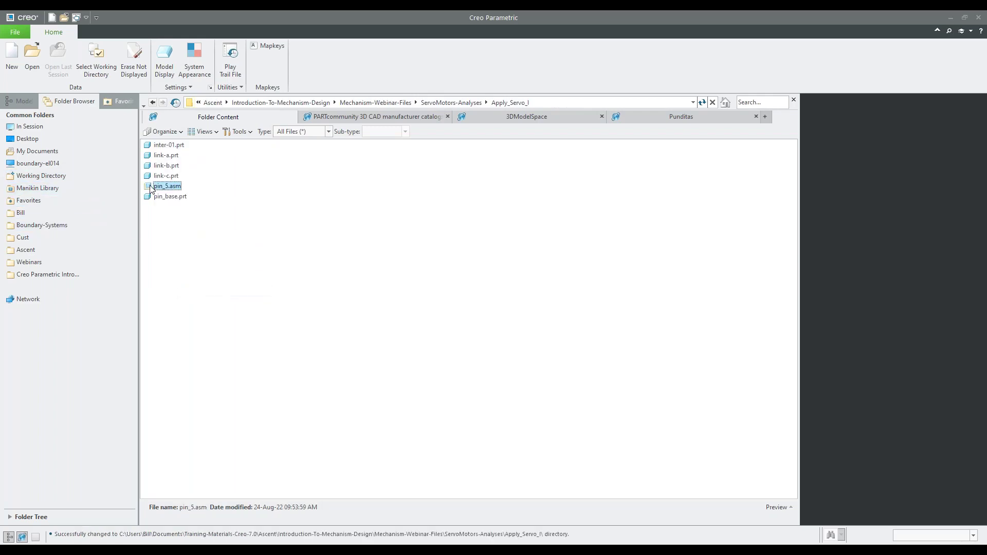
{"action": "scroll", "coordinate": [526, 317], "scroll_direction": "up", "scroll_amount": 4}
{"action": "middle_click_drag", "start_coordinate": [489, 311], "coordinate": [445, 344]}
Fit the PIN_5 linkage in view and enter Mechanism mode.
{"action": "key", "text": "ctrl+d"}
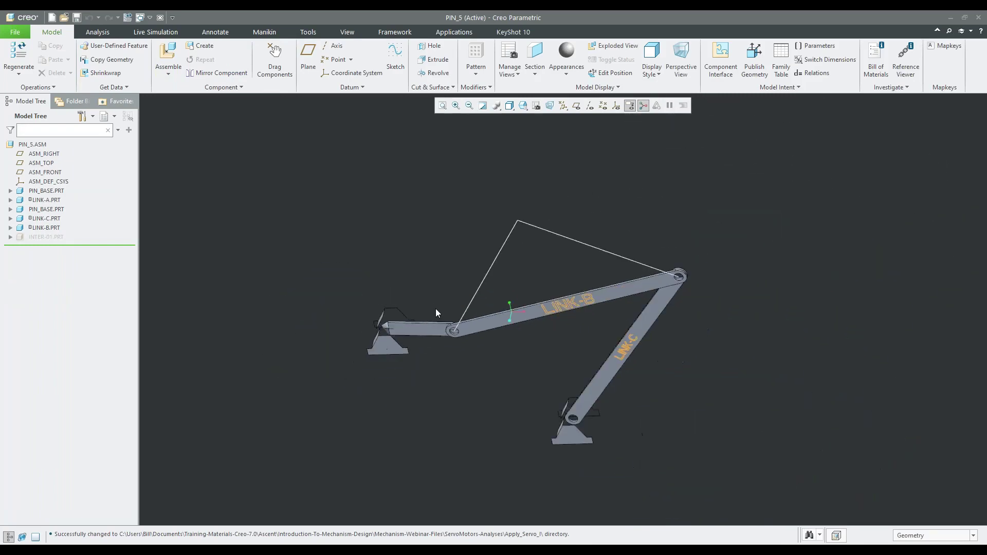
{"action": "left_click", "coordinate": [453, 32]}
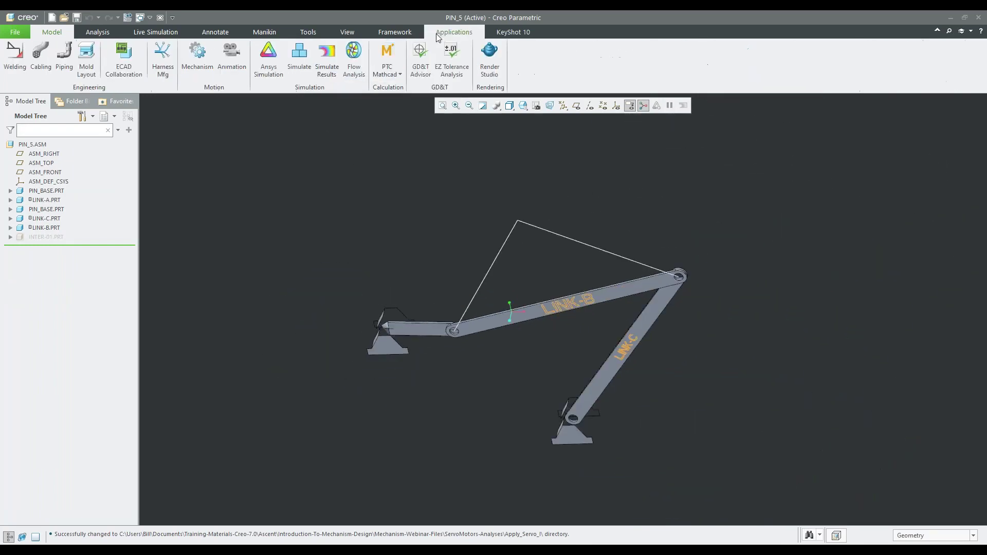
{"action": "left_click", "coordinate": [205, 59]}
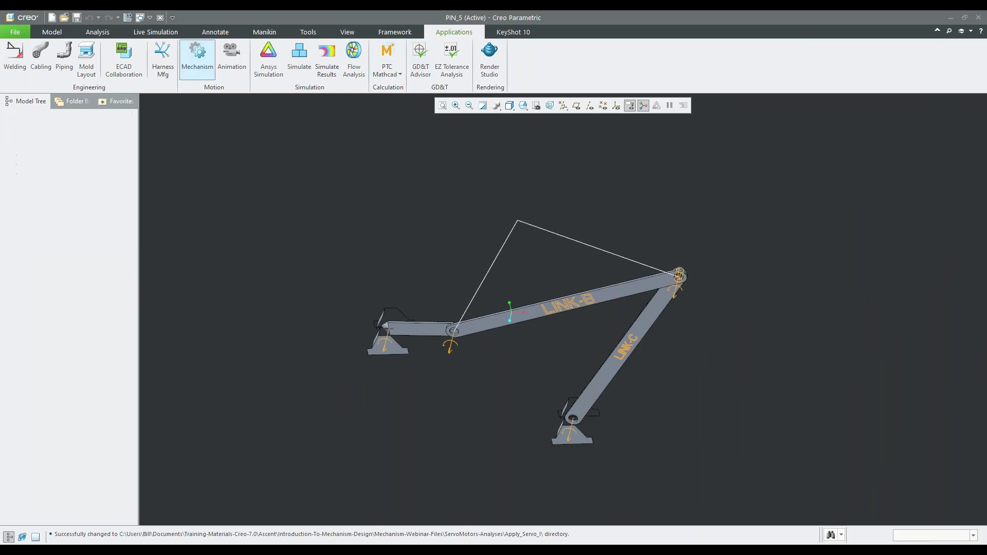
{"action": "scroll", "coordinate": [424, 342], "scroll_direction": "up", "scroll_amount": 5}
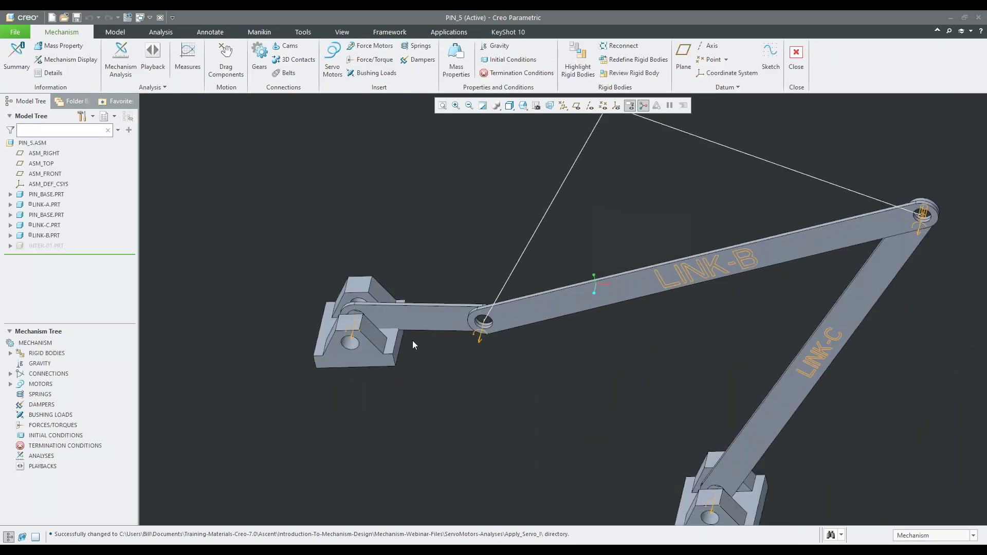
{"action": "middle_click_drag", "start_coordinate": [365, 323], "coordinate": [411, 314]}
{"action": "scroll", "coordinate": [726, 264], "scroll_direction": "down", "scroll_amount": 3}
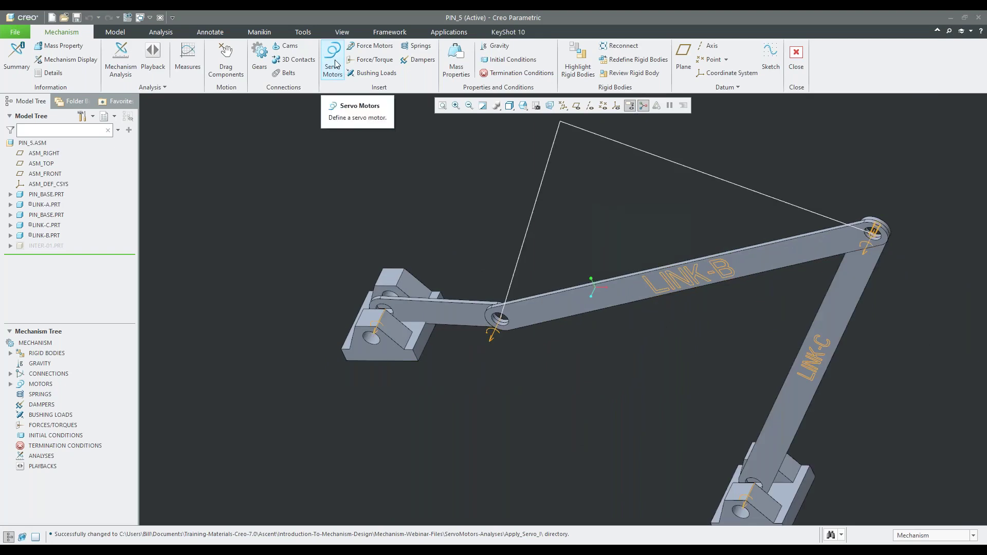
Create a servo motor on LINK-A's base pin joint and bring up its motion axis settings.
{"action": "left_click", "coordinate": [333, 61]}
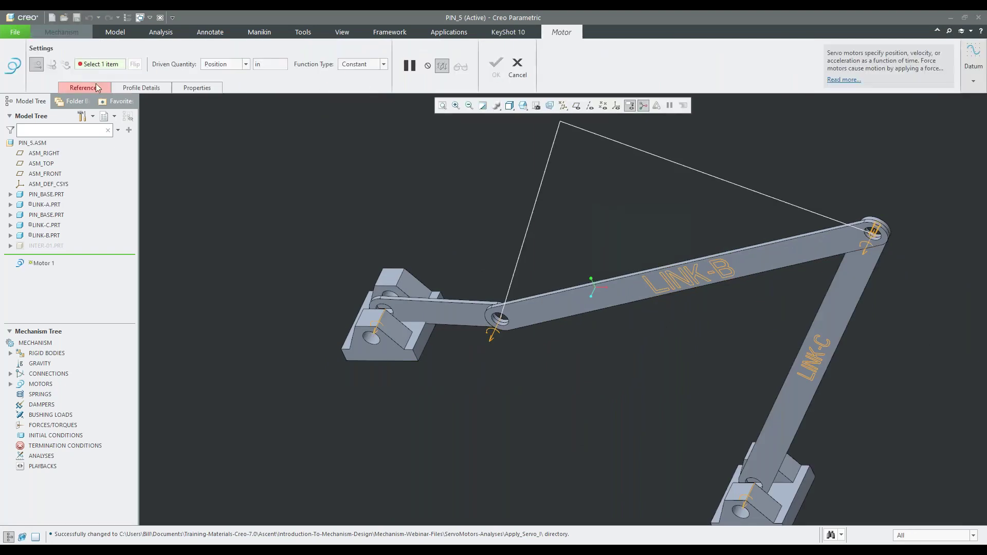
{"action": "left_click", "coordinate": [77, 89]}
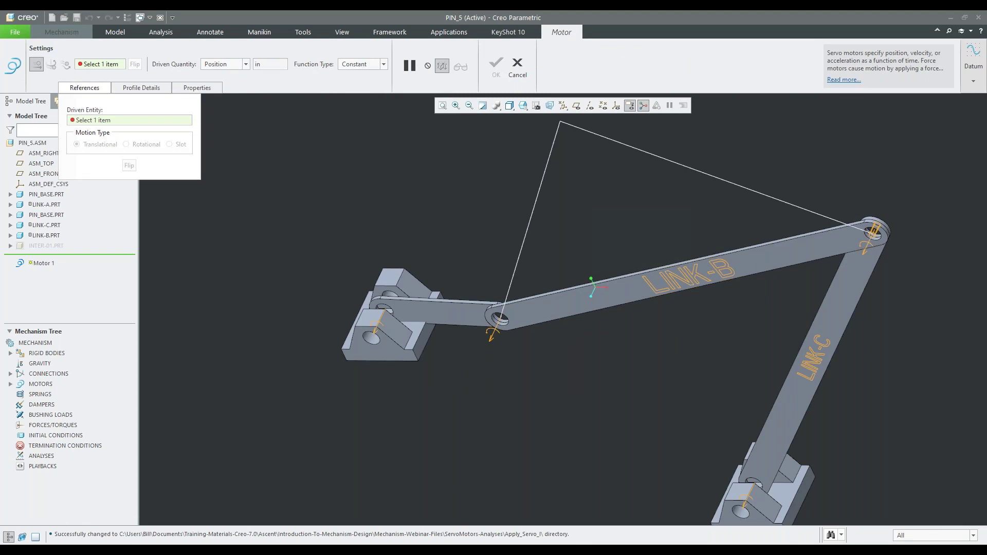
{"action": "scroll", "coordinate": [366, 335], "scroll_direction": "down", "scroll_amount": 5}
{"action": "left_click", "coordinate": [391, 308]}
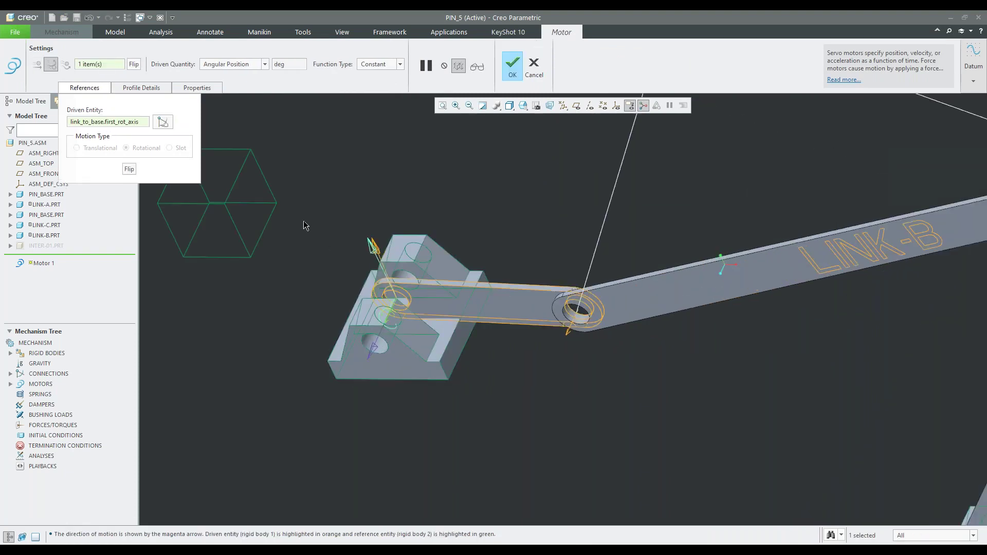
{"action": "scroll", "coordinate": [304, 222], "scroll_direction": "up", "scroll_amount": 2}
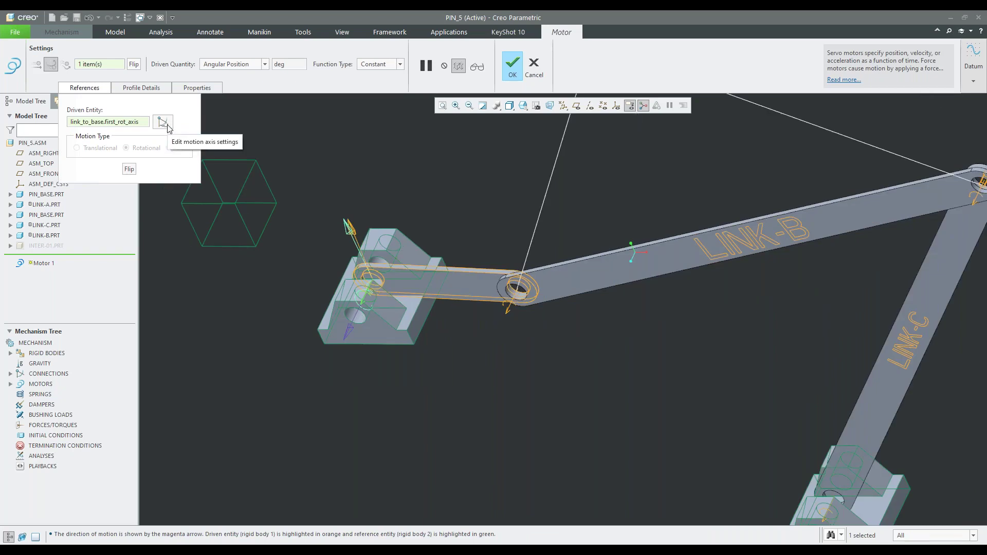
{"action": "left_click", "coordinate": [164, 124]}
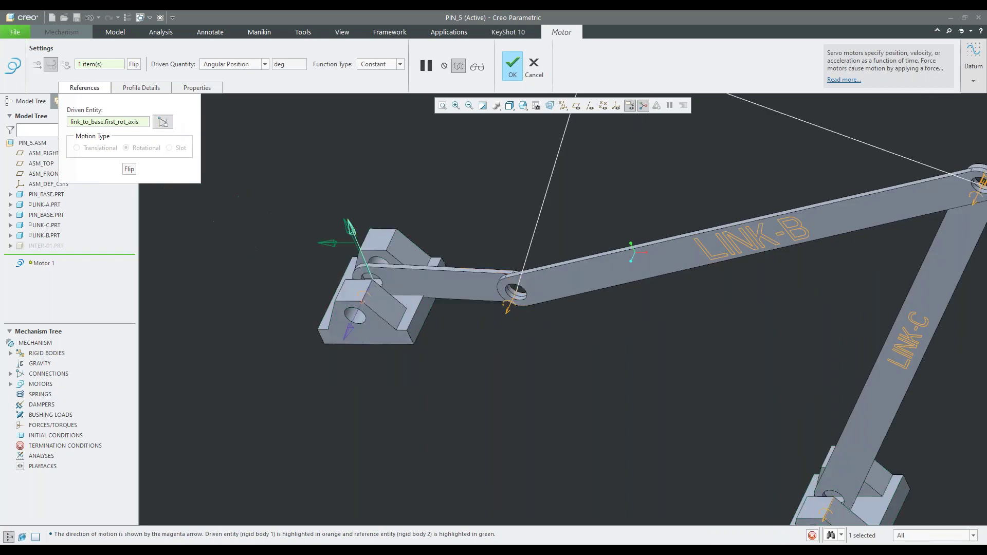
{"action": "left_click_drag", "start_coordinate": [875, 118], "coordinate": [776, 165]}
Use the LINK-A and PIN_BASE top faces as the joint's zero references.
{"action": "scroll", "coordinate": [488, 265], "scroll_direction": "up", "scroll_amount": 3}
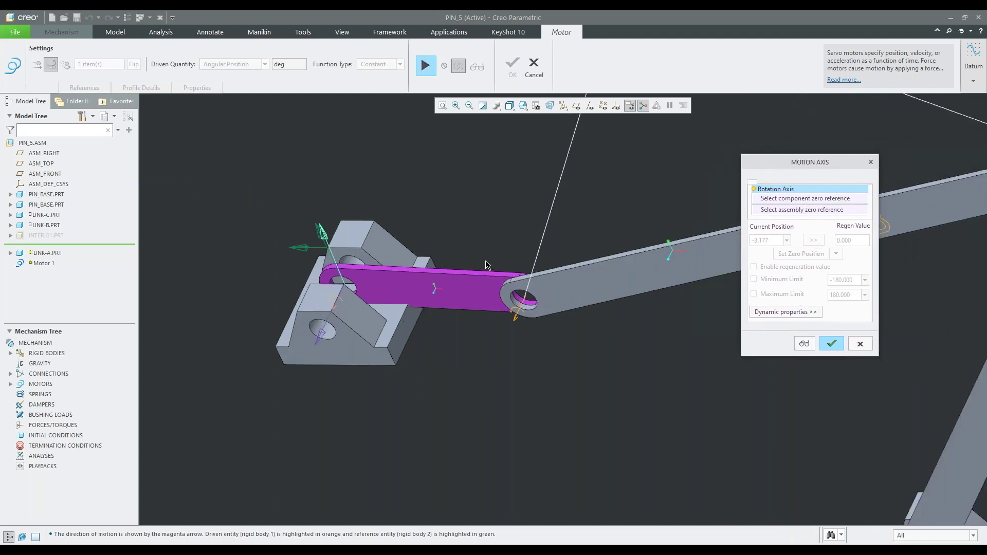
{"action": "left_click", "coordinate": [796, 202]}
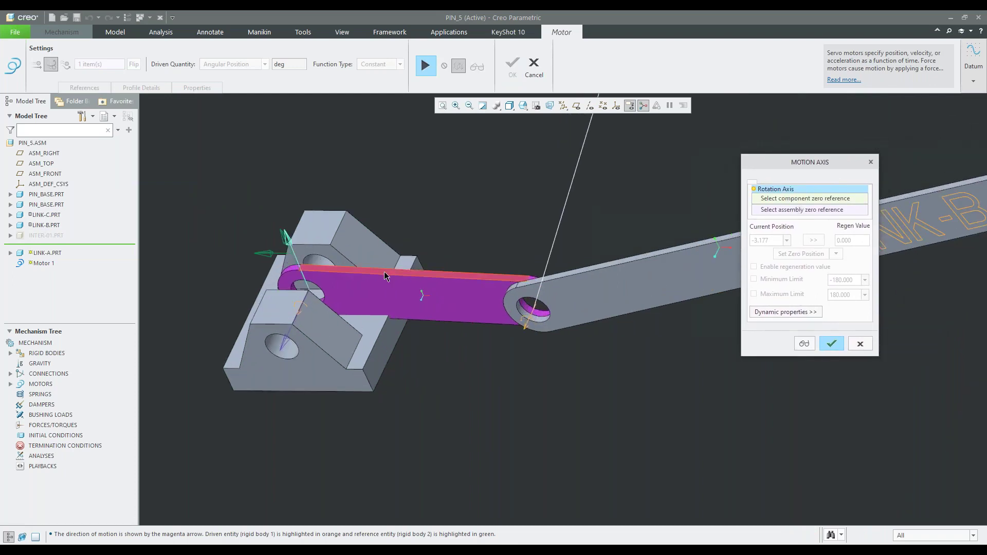
{"action": "left_click", "coordinate": [384, 271]}
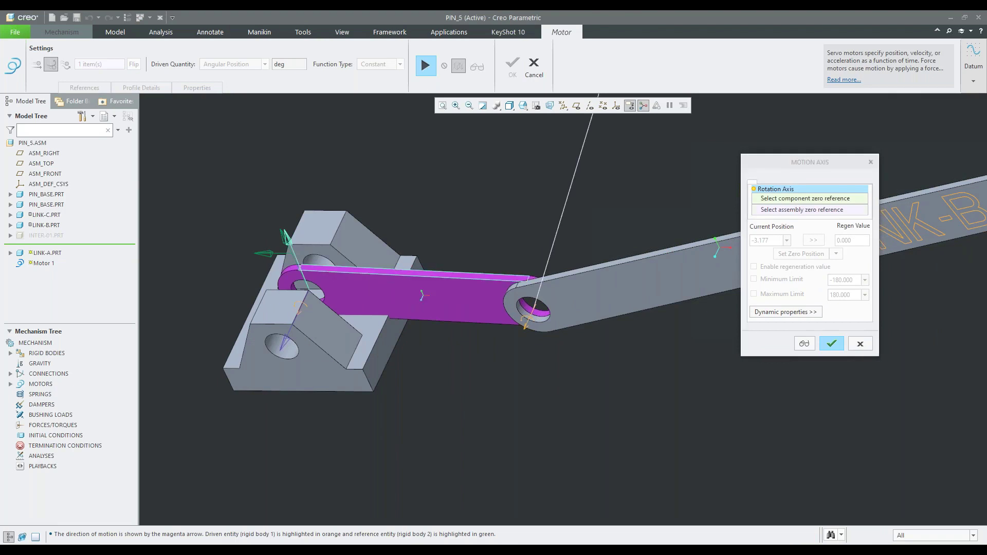
{"action": "left_click", "coordinate": [377, 317]}
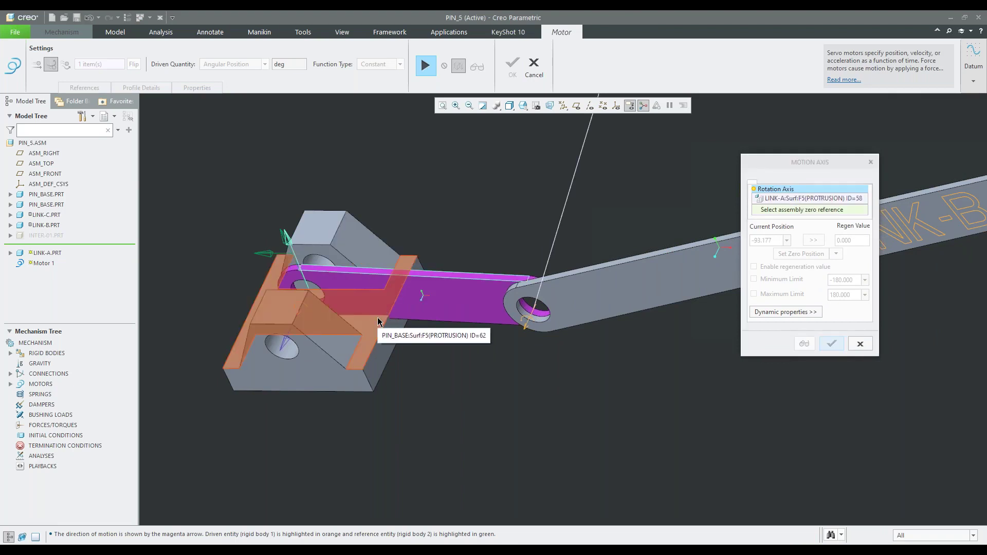
{"action": "left_click", "coordinate": [378, 316]}
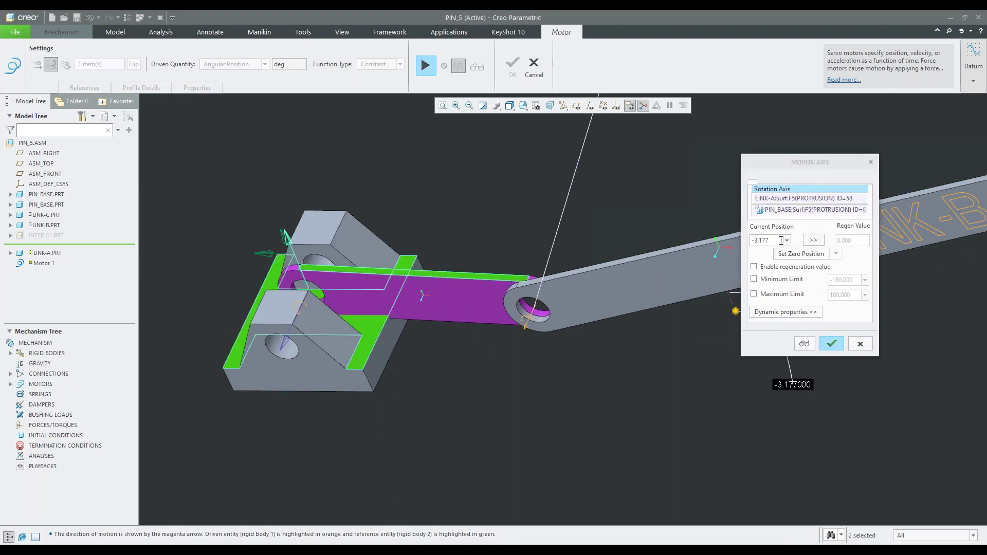
Place LINK-A at 45°, copy it into the regen value, and accept the axis settings.
{"action": "left_click", "coordinate": [782, 241]}
{"action": "type", "text": "45"}
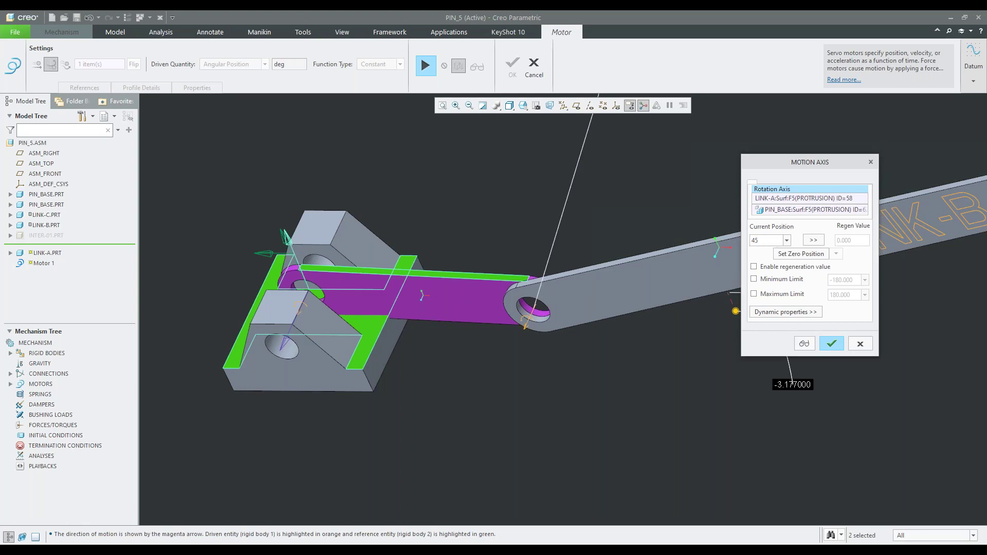
{"action": "key", "text": "Return"}
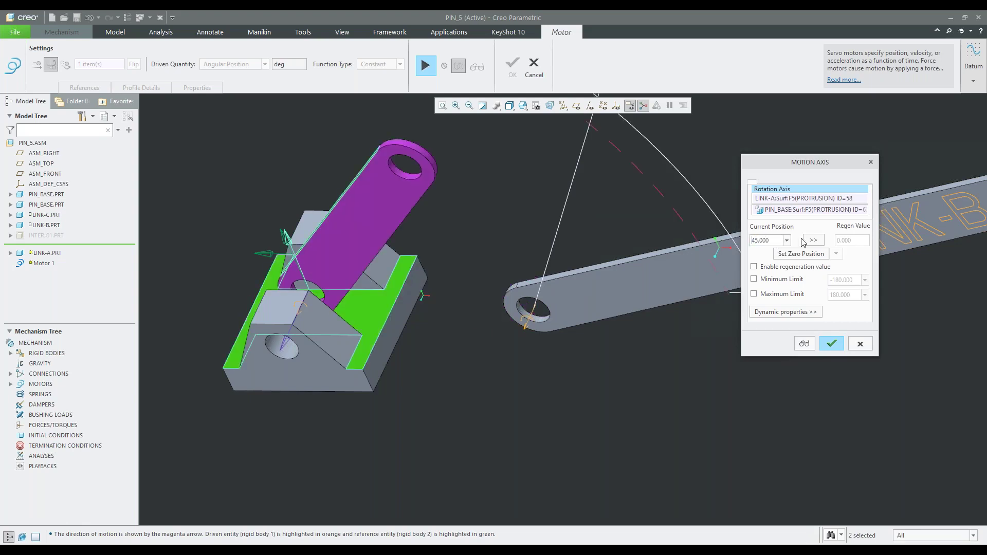
{"action": "left_click", "coordinate": [813, 241]}
{"action": "scroll", "coordinate": [498, 423], "scroll_direction": "up", "scroll_amount": 2}
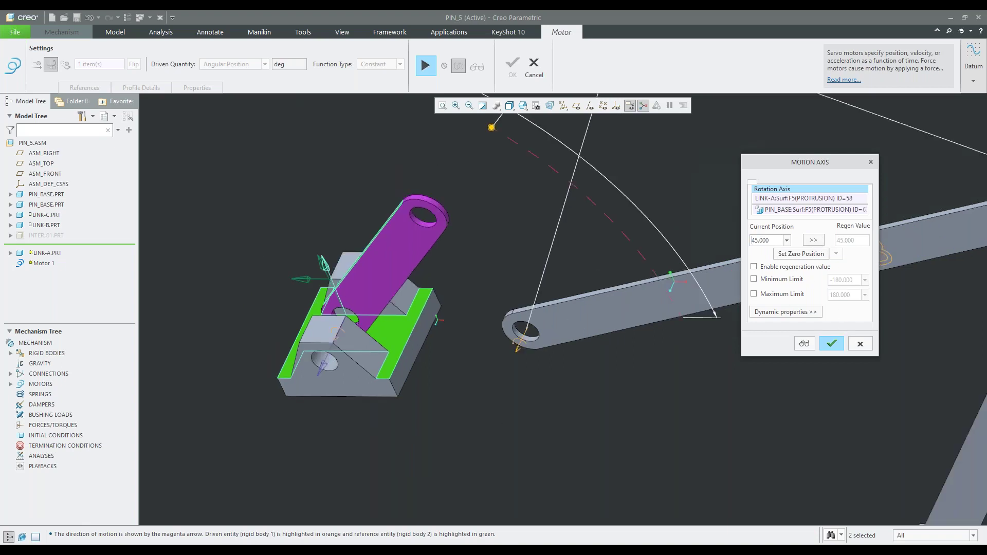
{"action": "scroll", "coordinate": [581, 400], "scroll_direction": "up", "scroll_amount": 2}
{"action": "middle_click_drag", "start_coordinate": [566, 288], "coordinate": [570, 268]}
{"action": "middle_click", "coordinate": [311, 245]}
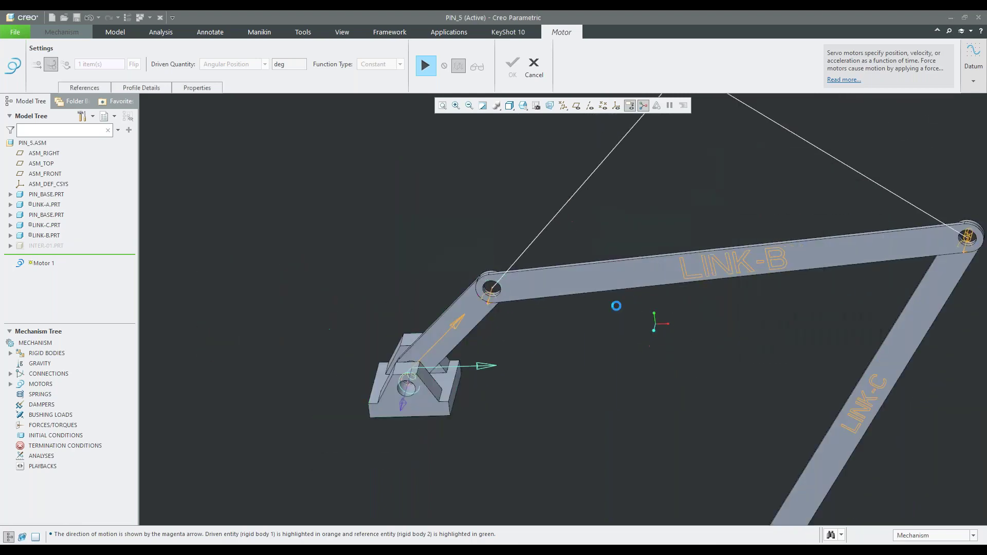
{"action": "left_click", "coordinate": [155, 88]}
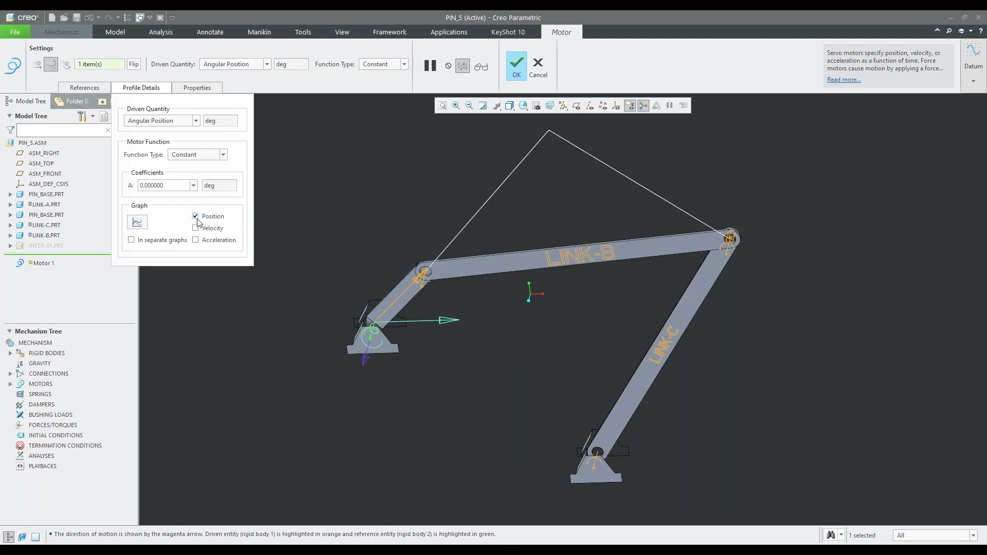
Graph Motor 1's profile as velocity, then acceleration, and check the driven quantity options.
{"action": "left_click", "coordinate": [137, 222]}
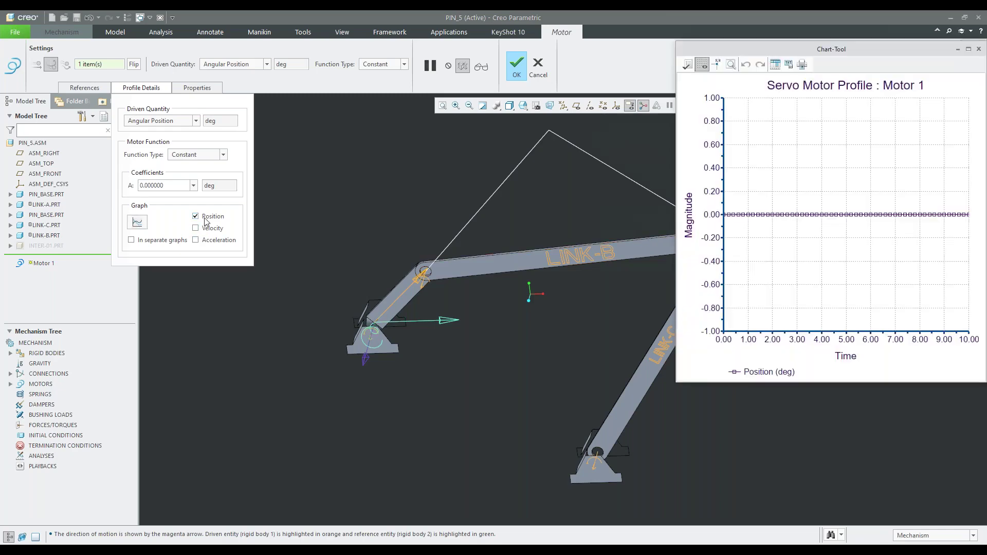
{"action": "left_click", "coordinate": [196, 216]}
{"action": "left_click", "coordinate": [196, 228]}
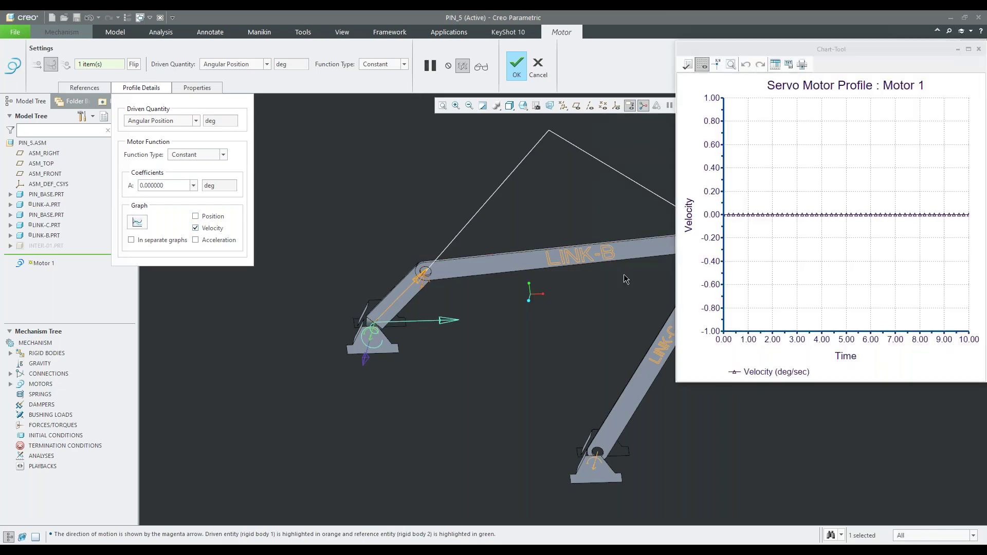
{"action": "left_click", "coordinate": [208, 230]}
{"action": "left_click", "coordinate": [209, 241]}
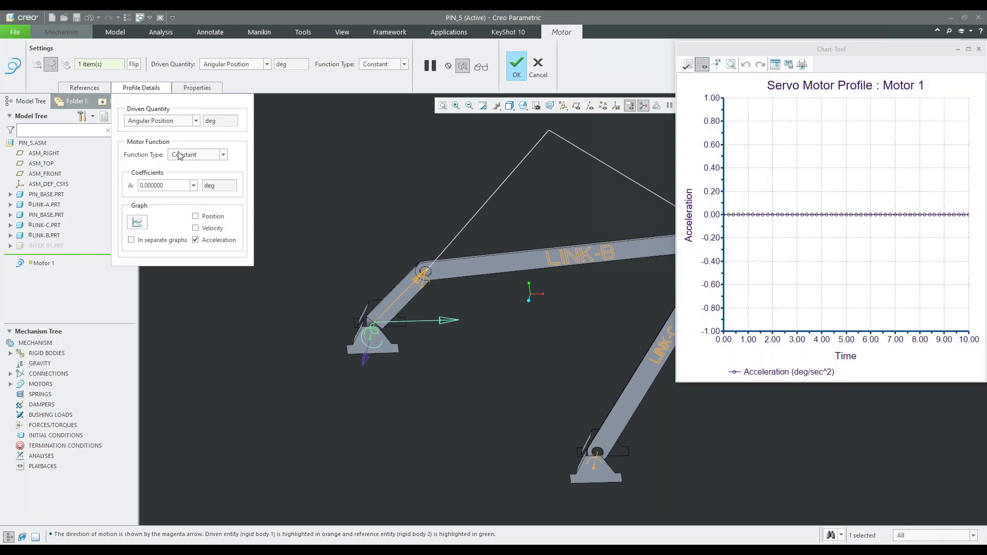
{"action": "left_click", "coordinate": [194, 123]}
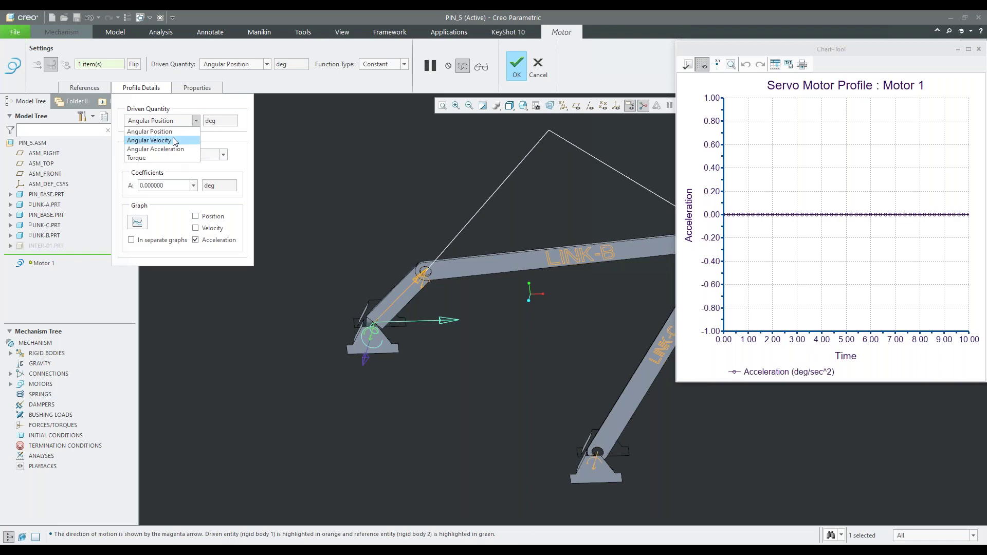
{"action": "key", "text": "Escape"}
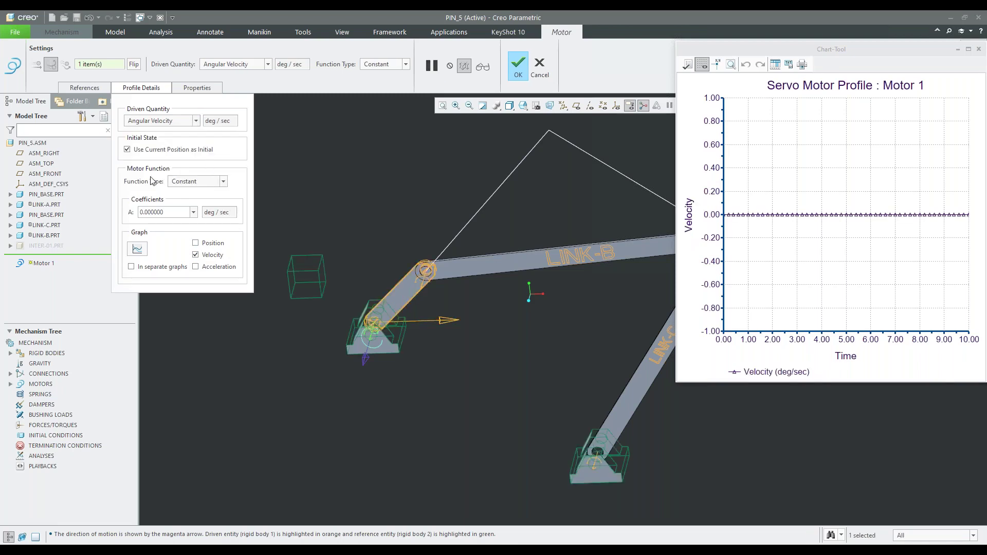
Set coefficient A to 45 deg/sec for the angular velocity drive.
{"action": "left_click", "coordinate": [185, 214]}
{"action": "type", "text": "45"}
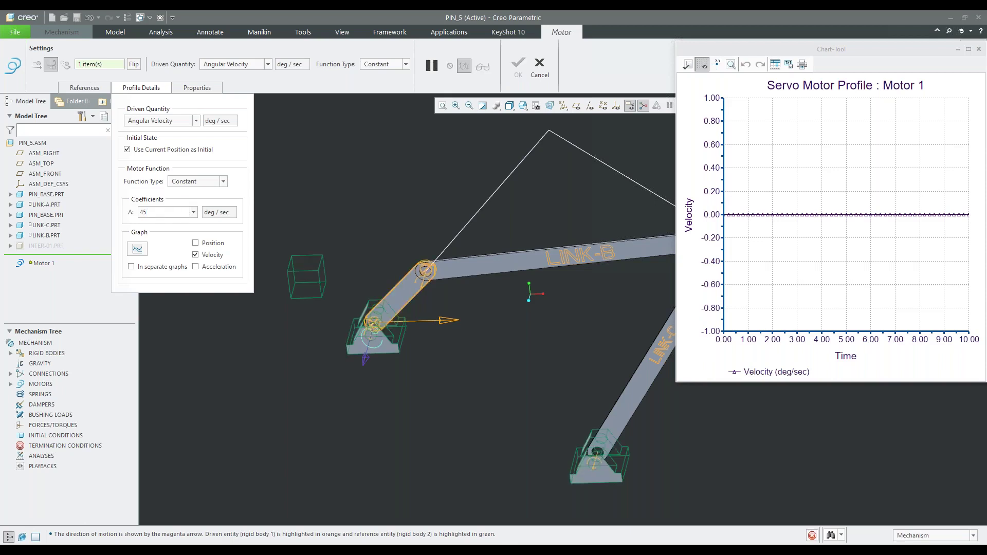
{"action": "key", "text": "Return"}
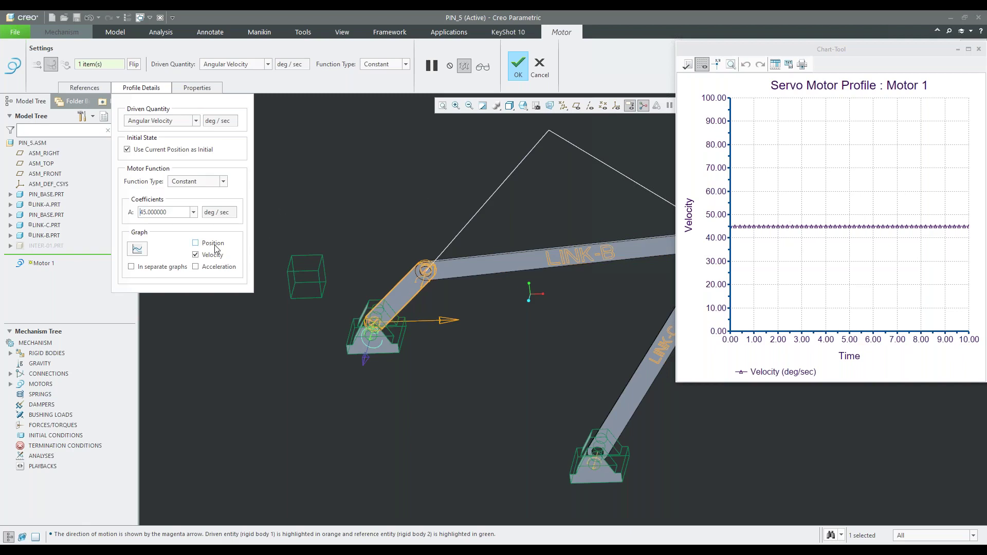
Plot the motor's position rising to 450° over 10 seconds, then choose a Ramp function.
{"action": "left_click", "coordinate": [196, 254]}
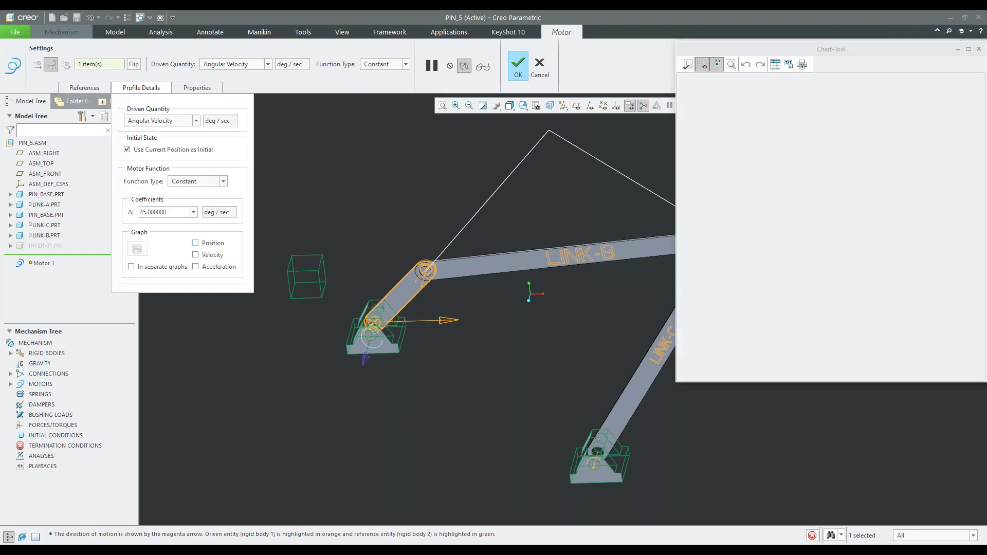
{"action": "left_click", "coordinate": [195, 243]}
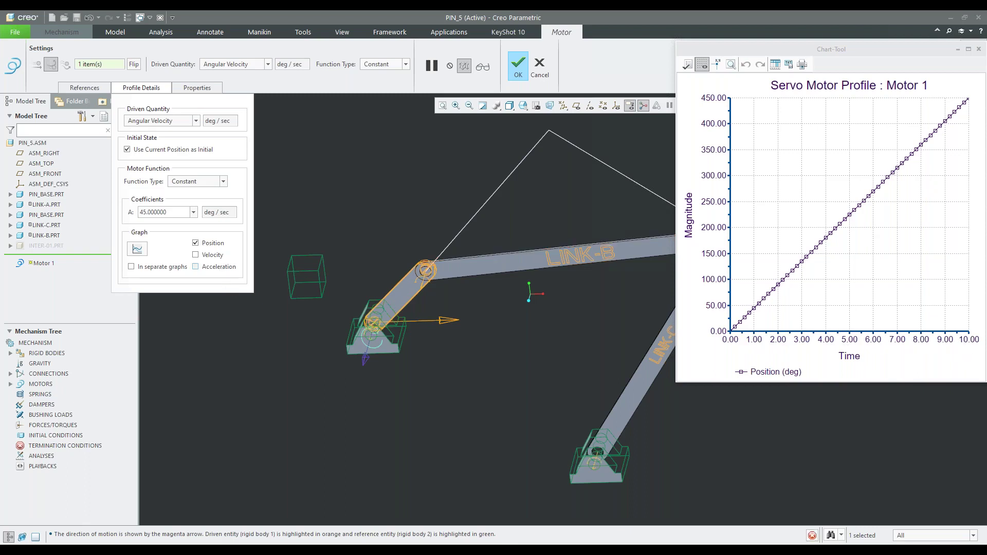
{"action": "left_click", "coordinate": [195, 266]}
{"action": "left_click", "coordinate": [205, 243]}
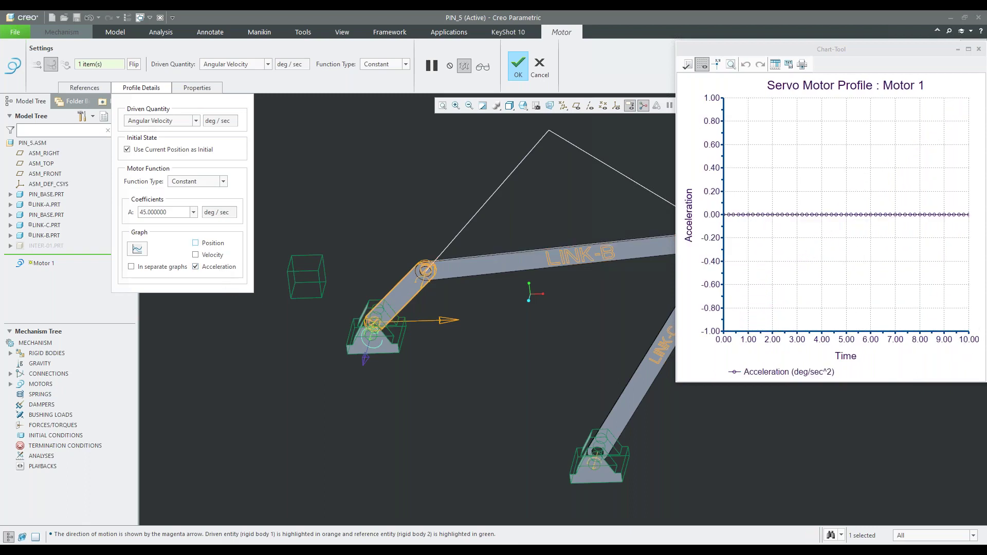
{"action": "left_click", "coordinate": [211, 267]}
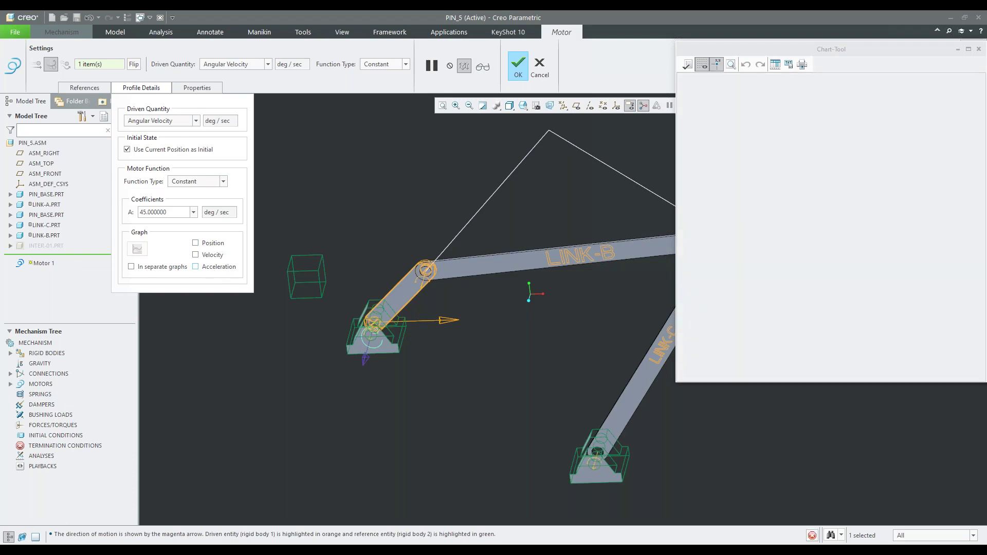
{"action": "left_click", "coordinate": [211, 243]}
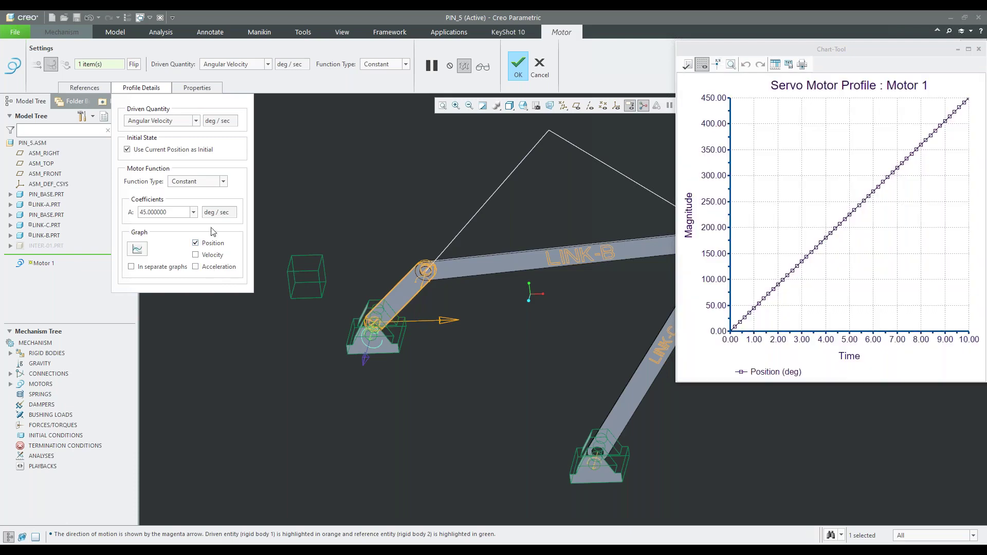
{"action": "left_click", "coordinate": [223, 182]}
{"action": "left_click", "coordinate": [197, 201]}
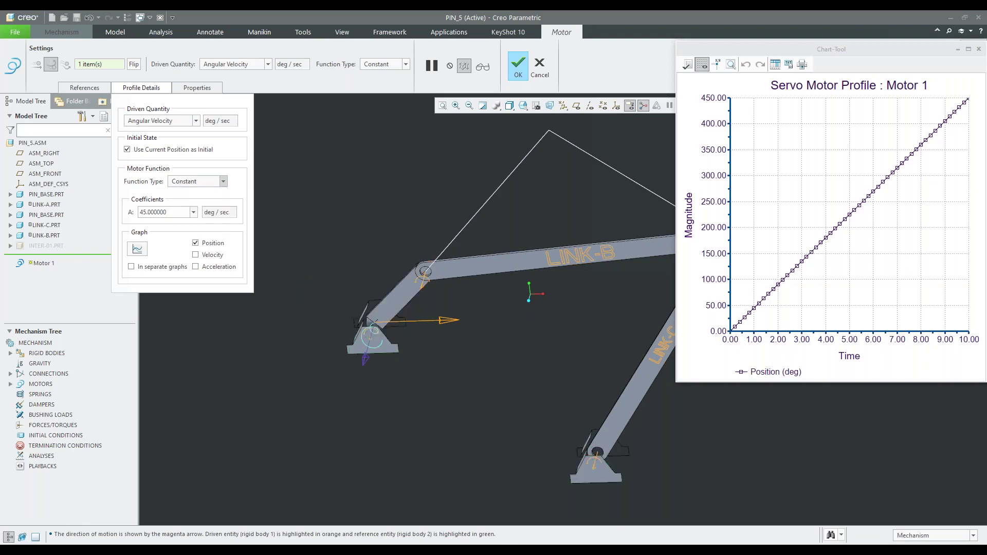
Enter the ramp coefficients for Motor 1: A of 45 and B of 36.
{"action": "double_click", "coordinate": [171, 211]}
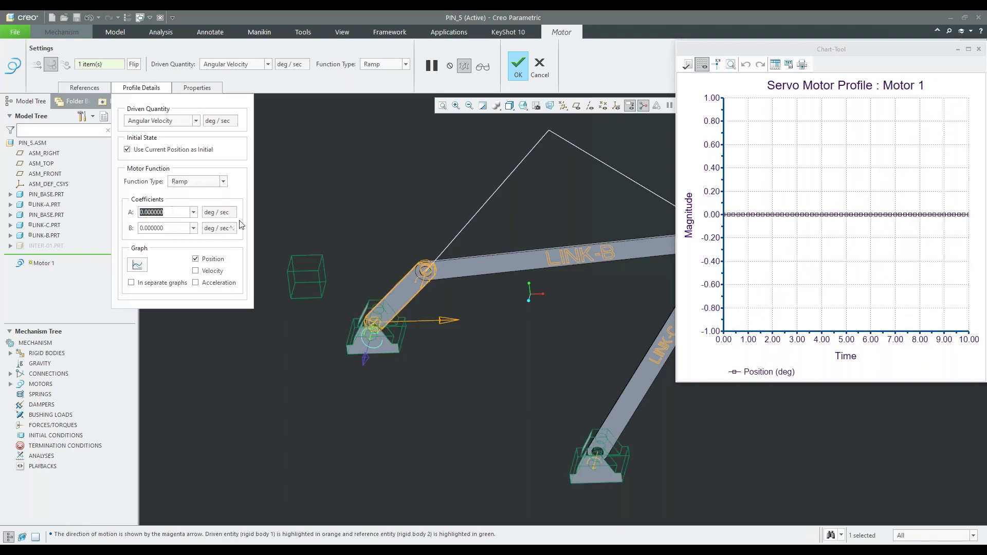
{"action": "type", "text": "45"}
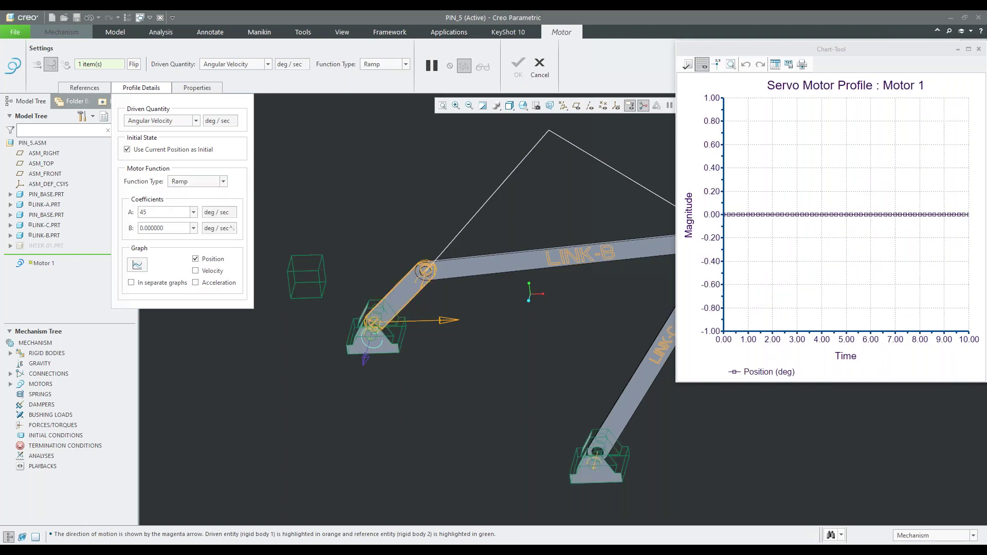
{"action": "key", "text": "Return"}
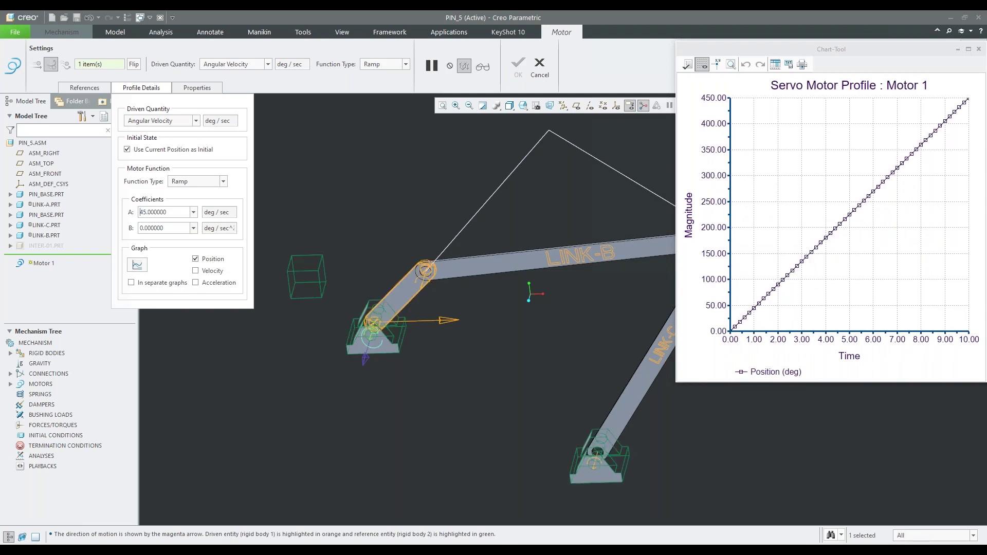
{"action": "double_click", "coordinate": [176, 226]}
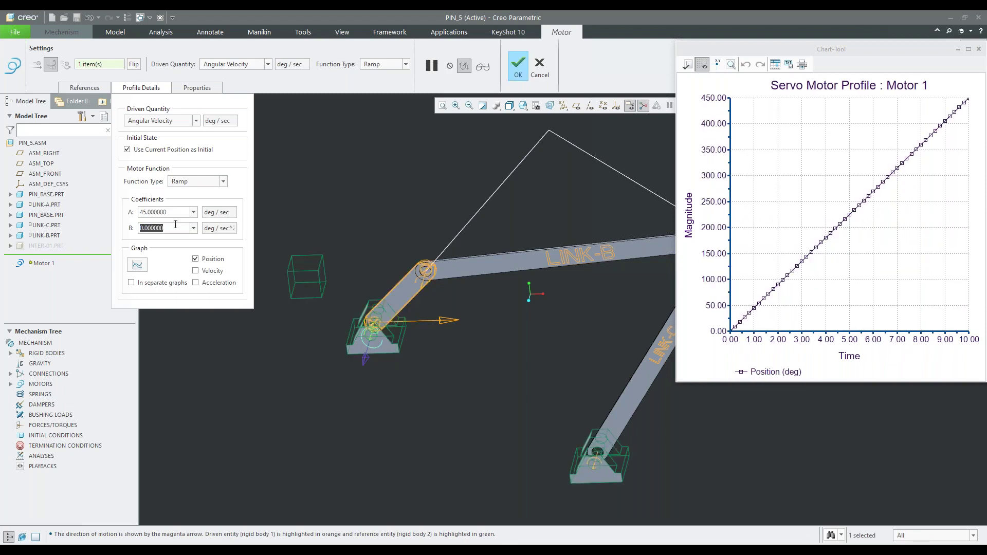
{"action": "type", "text": "36"}
{"action": "key", "text": "Return"}
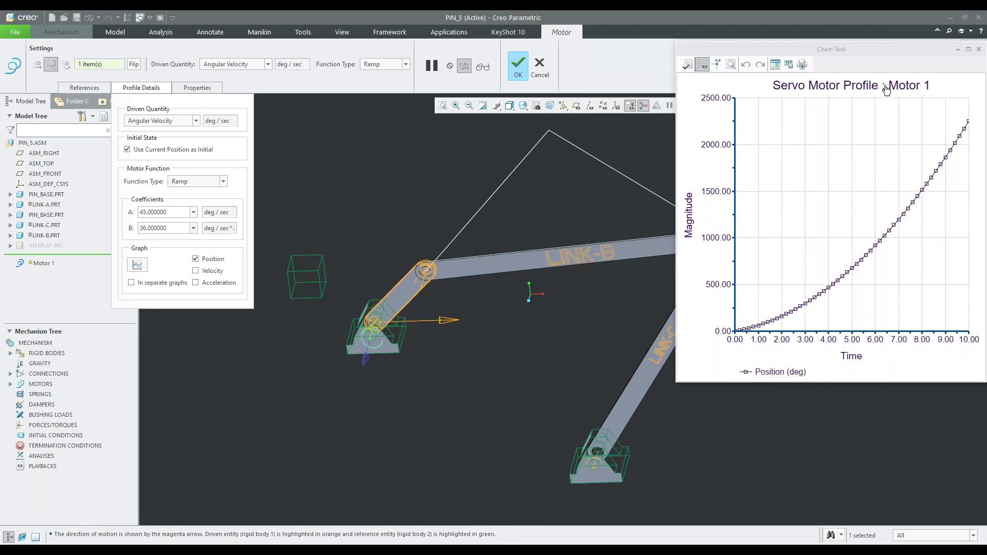
Graph the motor's velocity ramping up to 405 instead of position, then finish the motor.
{"action": "left_click_drag", "start_coordinate": [865, 47], "coordinate": [756, 77]}
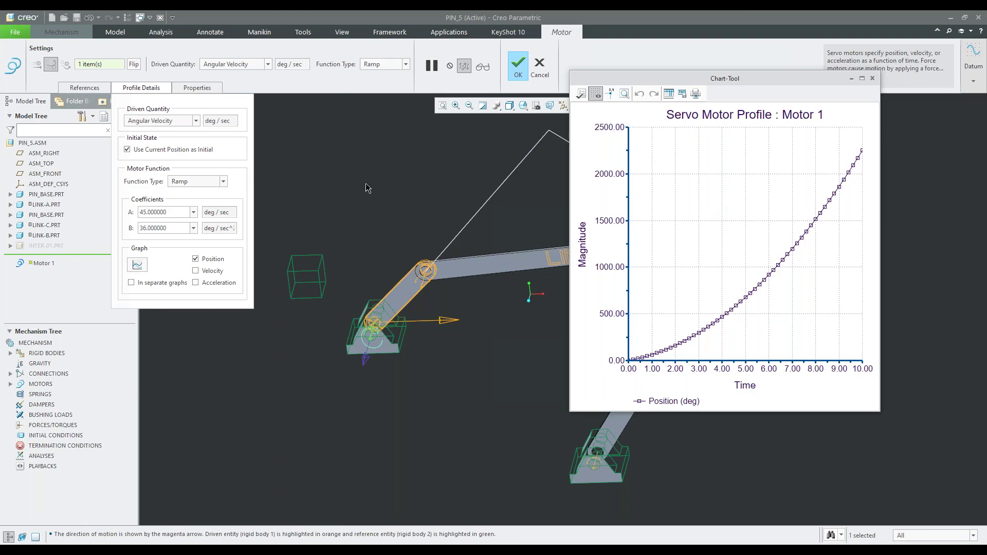
{"action": "left_click", "coordinate": [212, 260]}
{"action": "left_click", "coordinate": [210, 274]}
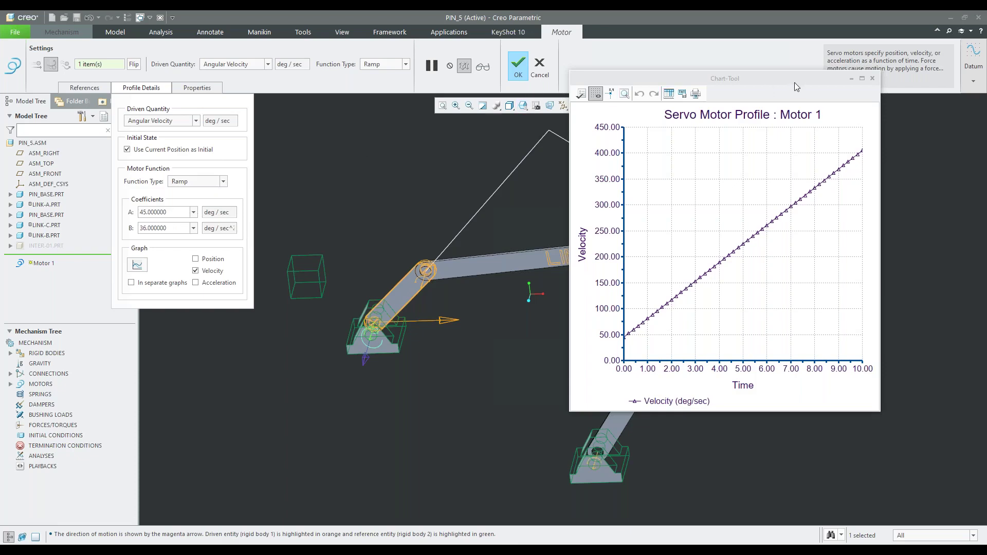
{"action": "left_click", "coordinate": [872, 78]}
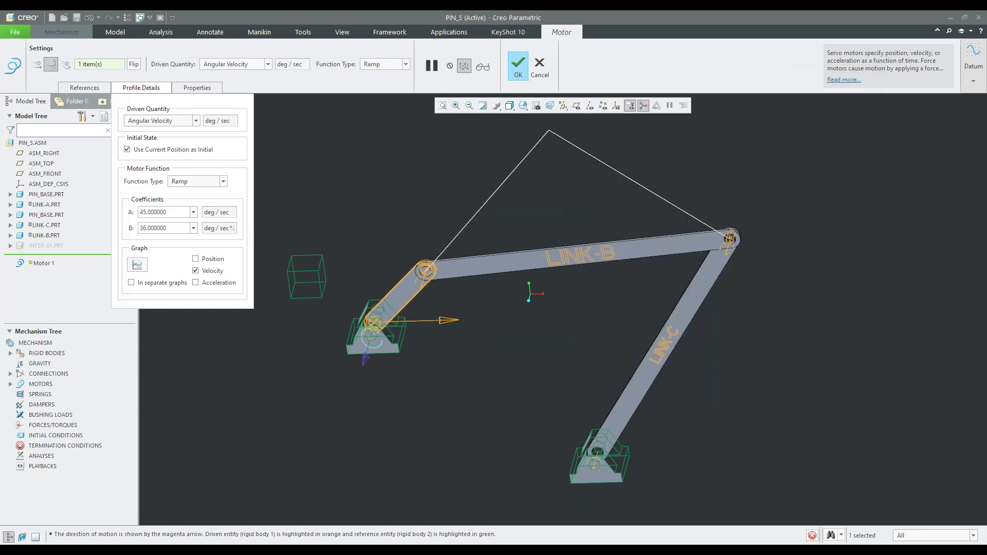
{"action": "left_click", "coordinate": [517, 66]}
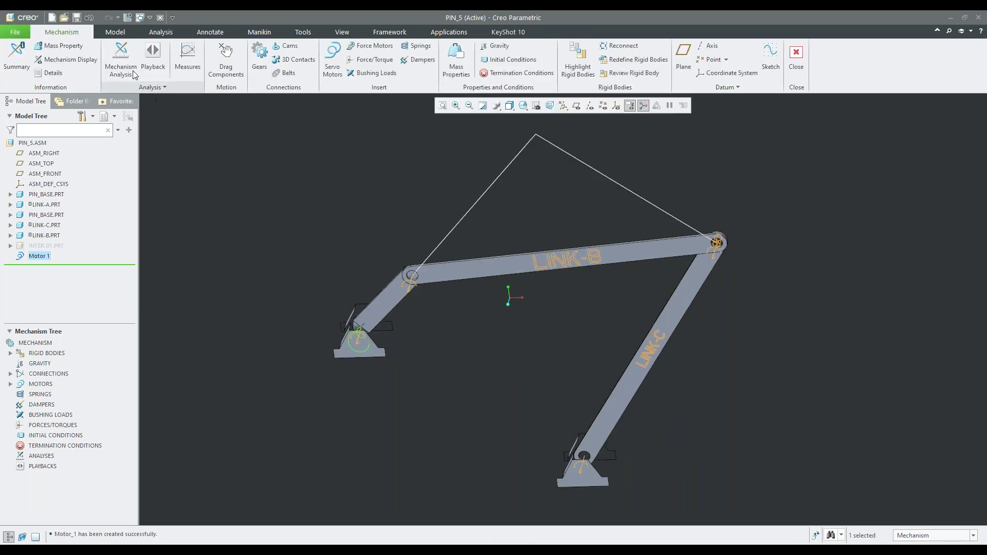
Define a new position analysis with End Time 30 and Frame rate 15.
{"action": "left_click", "coordinate": [120, 59]}
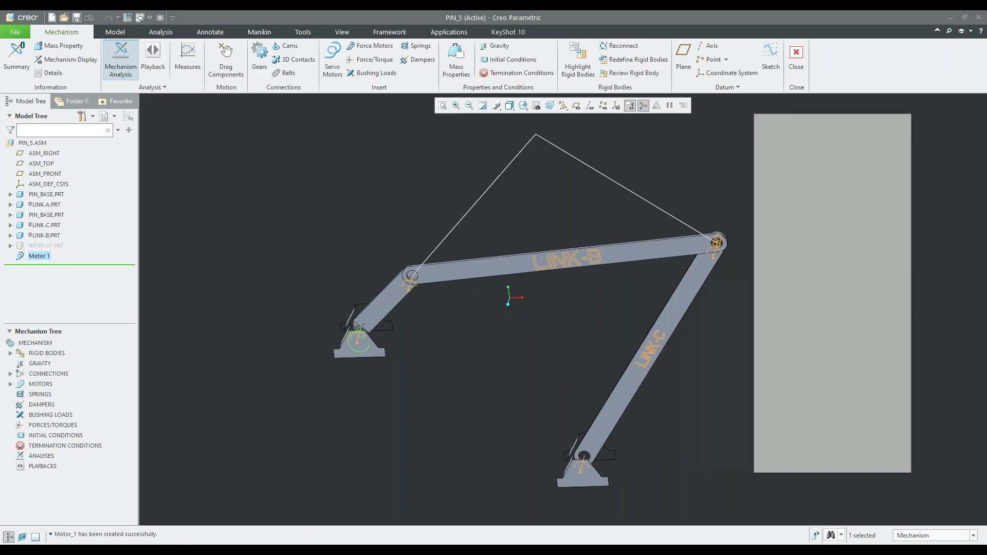
{"action": "middle_click_drag", "start_coordinate": [376, 289], "coordinate": [539, 303]}
{"action": "left_click_drag", "start_coordinate": [844, 246], "coordinate": [801, 246]}
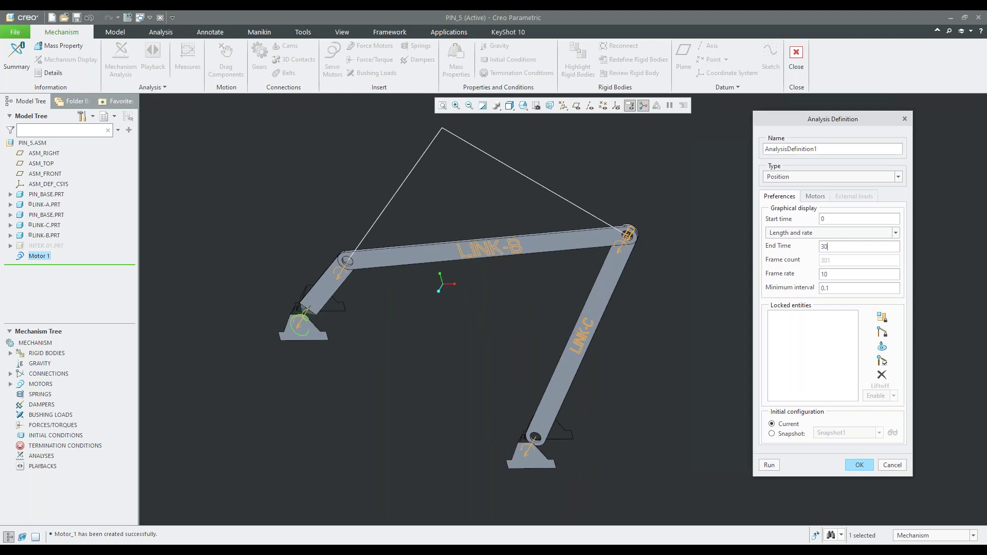
{"action": "left_click_drag", "start_coordinate": [834, 276], "coordinate": [812, 277]}
{"action": "type", "text": "15"}
Confirm Motor 1 drives the analysis, run AnalysisDefinition1, and accept it.
{"action": "left_click", "coordinate": [813, 199]}
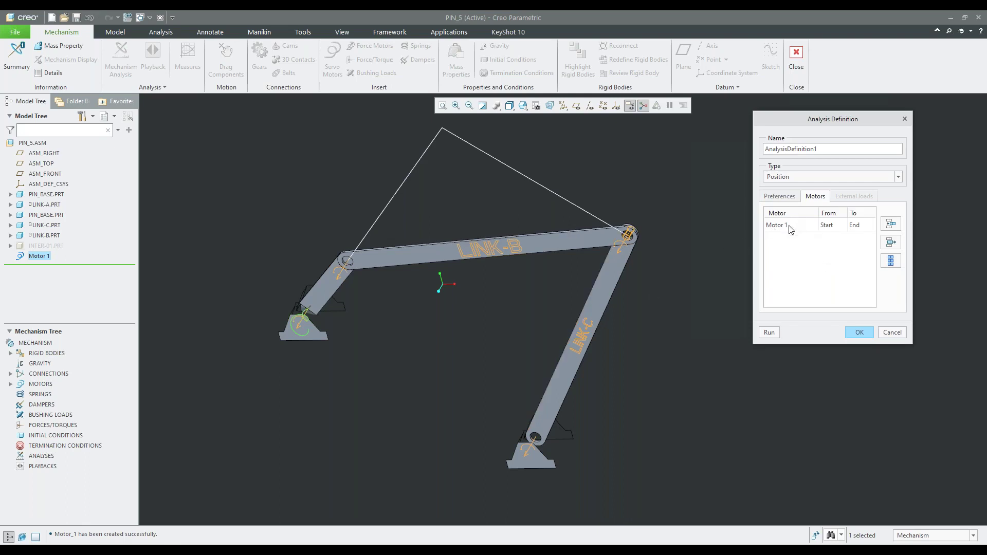
{"action": "left_click", "coordinate": [785, 199]}
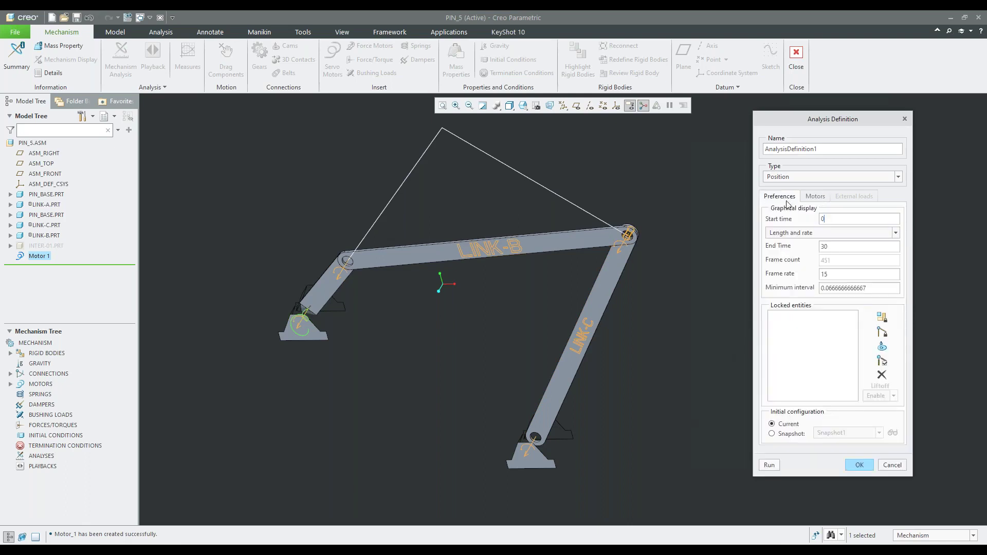
{"action": "left_click", "coordinate": [771, 466]}
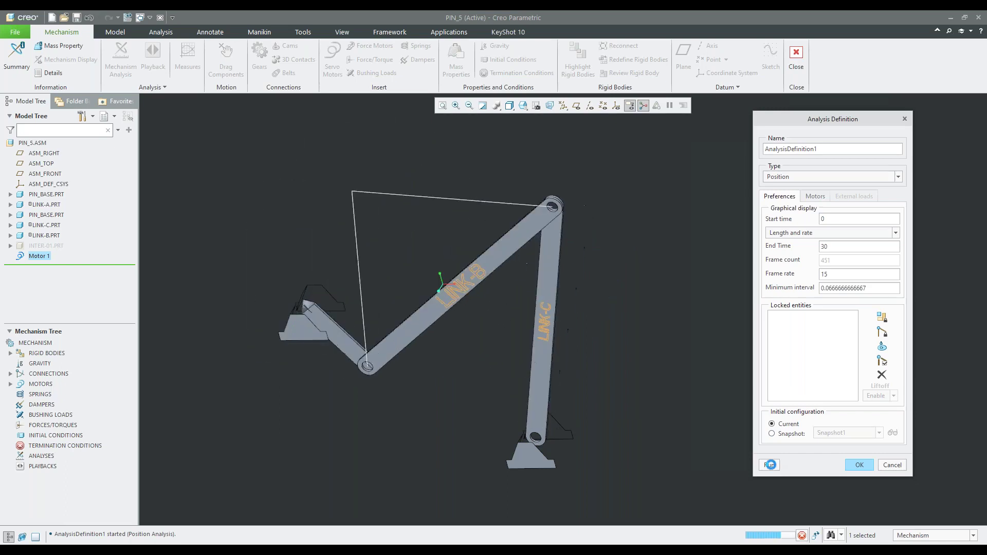
{"action": "left_click", "coordinate": [859, 466]}
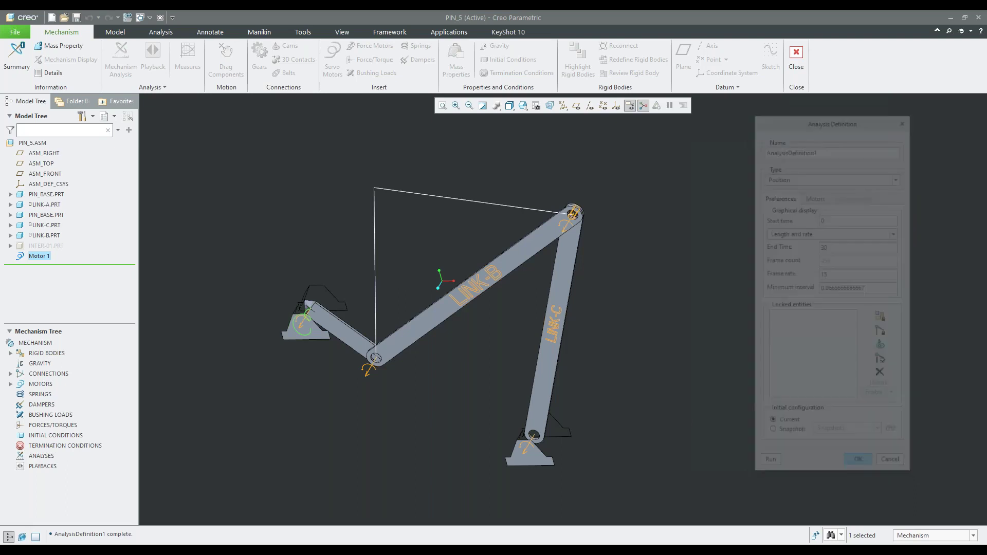
Play back the AnalysisDefinition1 results from Playbacks as a 450-frame animation of the linkage.
{"action": "left_click", "coordinate": [10, 467]}
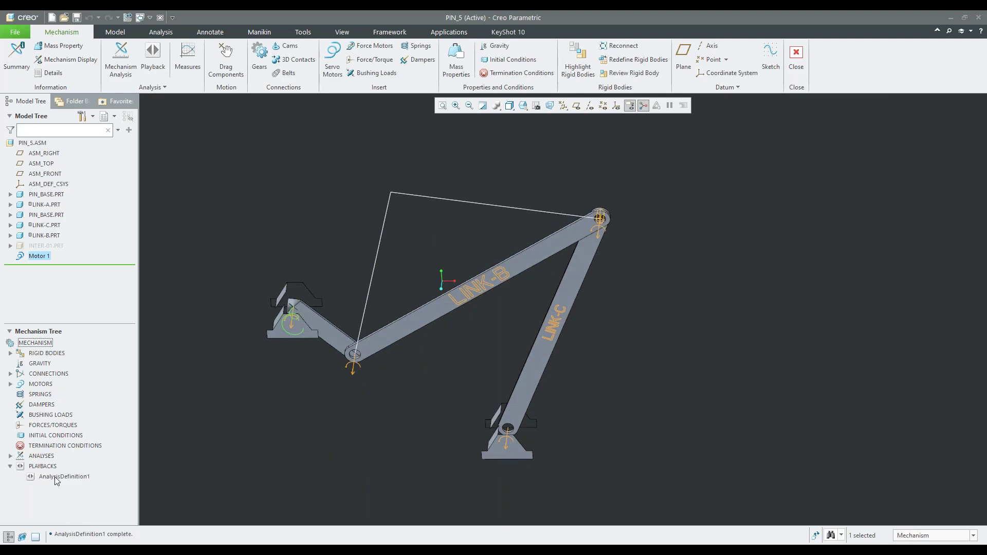
{"action": "left_click", "coordinate": [56, 477]}
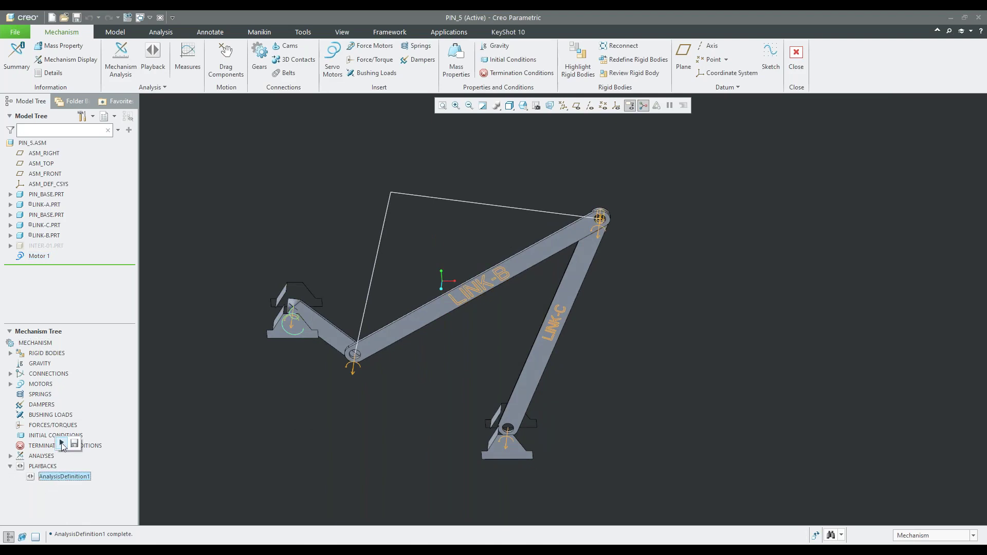
{"action": "left_click", "coordinate": [62, 443]}
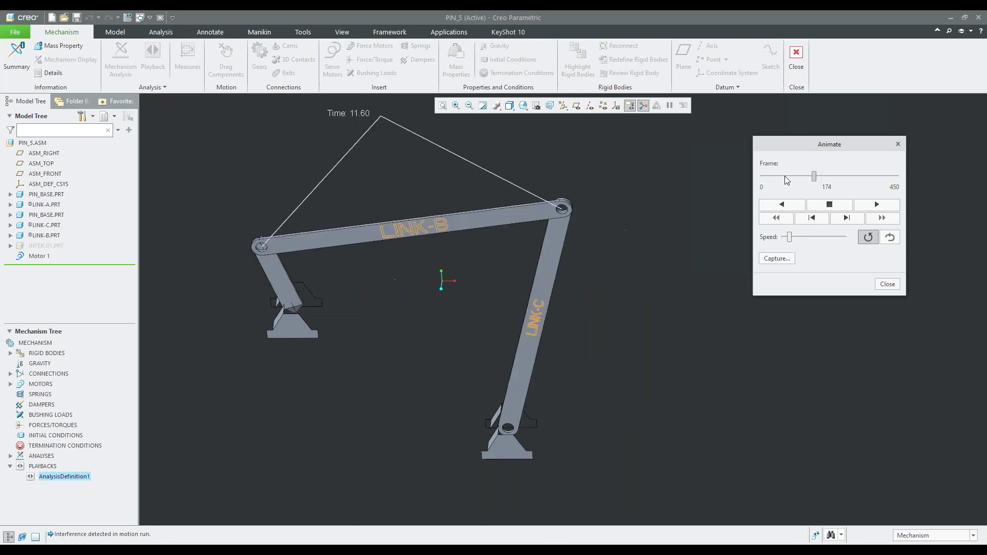
{"action": "left_click", "coordinate": [877, 206]}
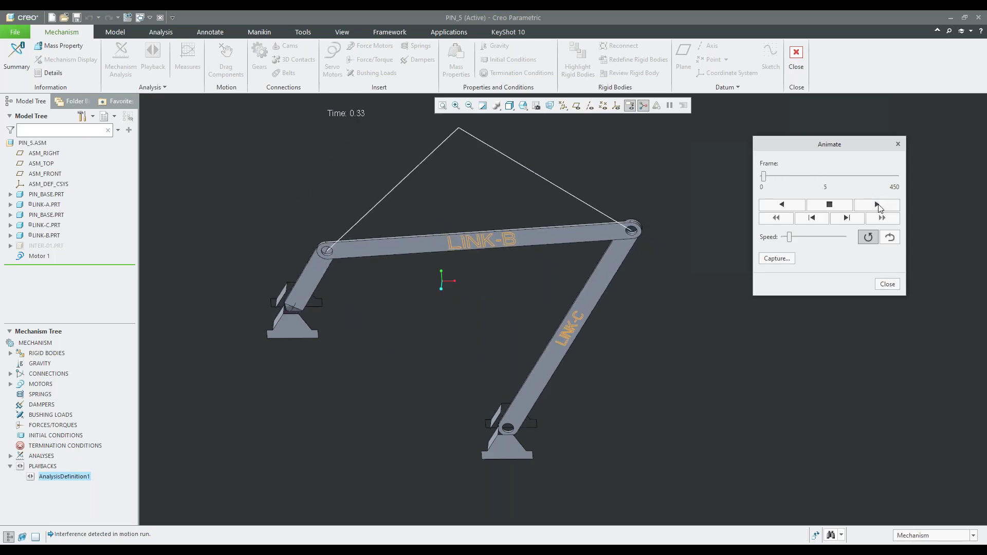
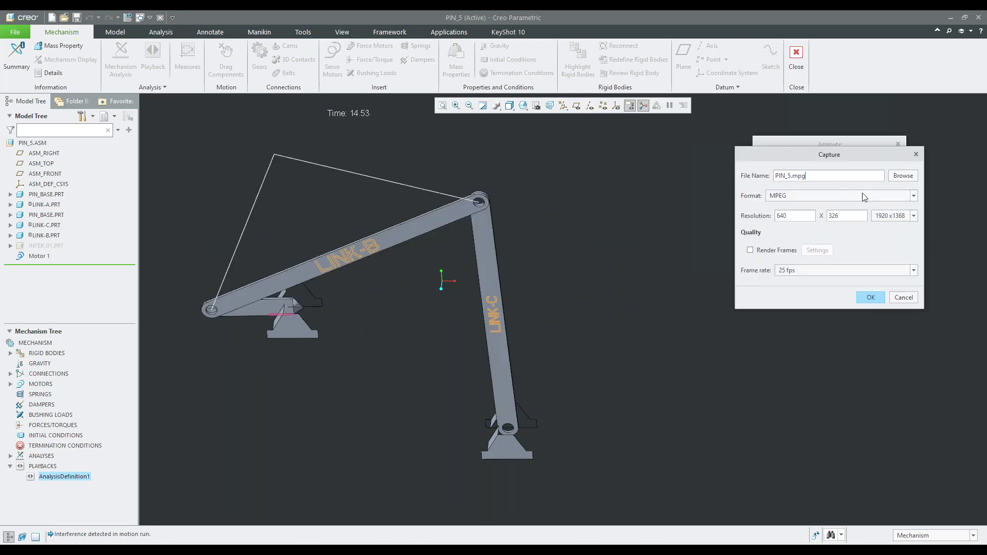
Record all 450 frames to PIN_5.mpg as MPEG at 640 x 326, 25 fps, then close Animate.
{"action": "left_click", "coordinate": [914, 196]}
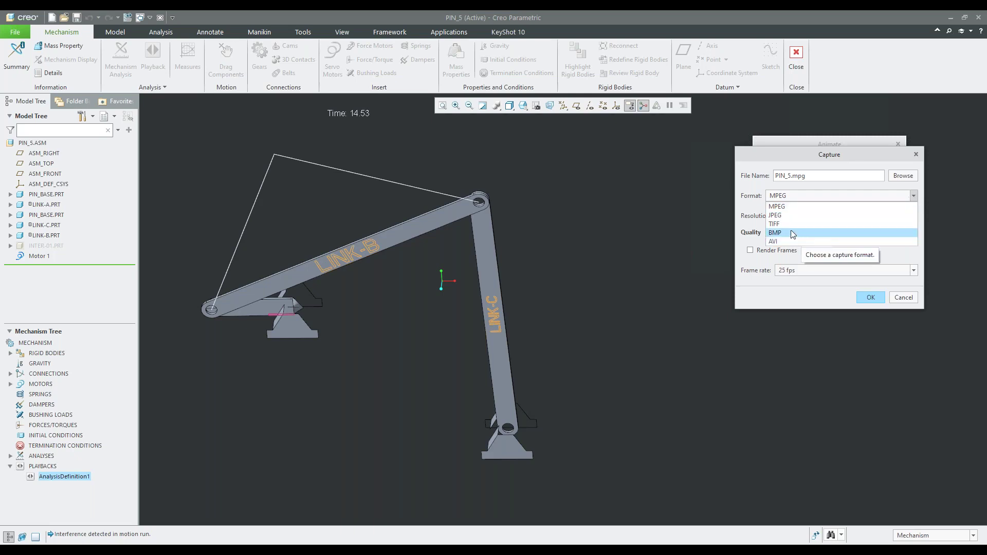
{"action": "left_click", "coordinate": [766, 171]}
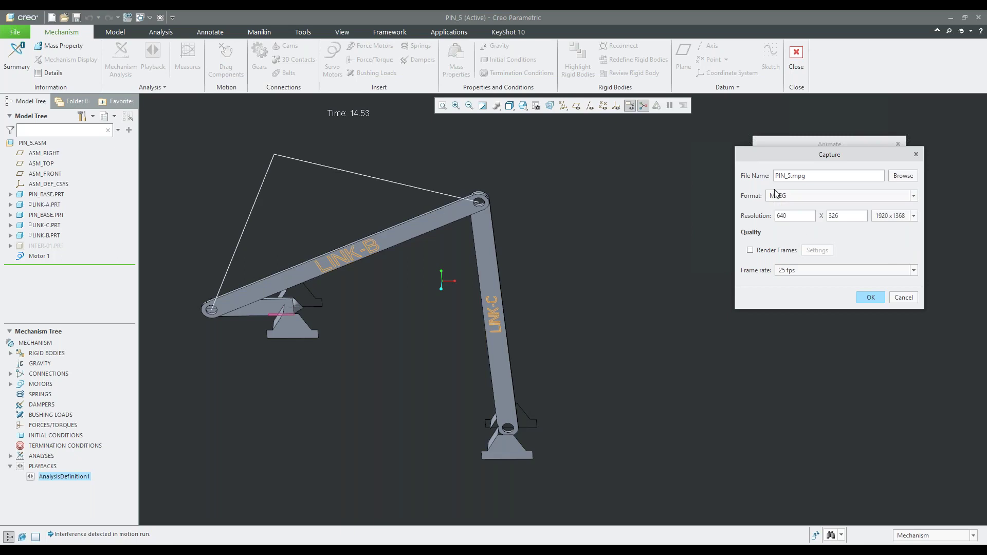
{"action": "left_click", "coordinate": [915, 216]}
{"action": "left_click", "coordinate": [792, 227]}
{"action": "left_click", "coordinate": [870, 298]}
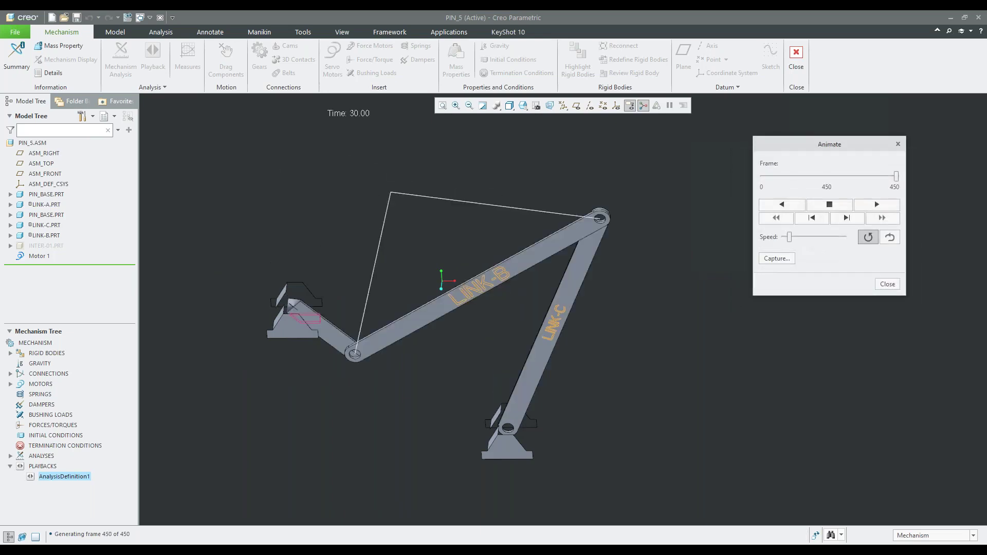
{"action": "left_click", "coordinate": [887, 285]}
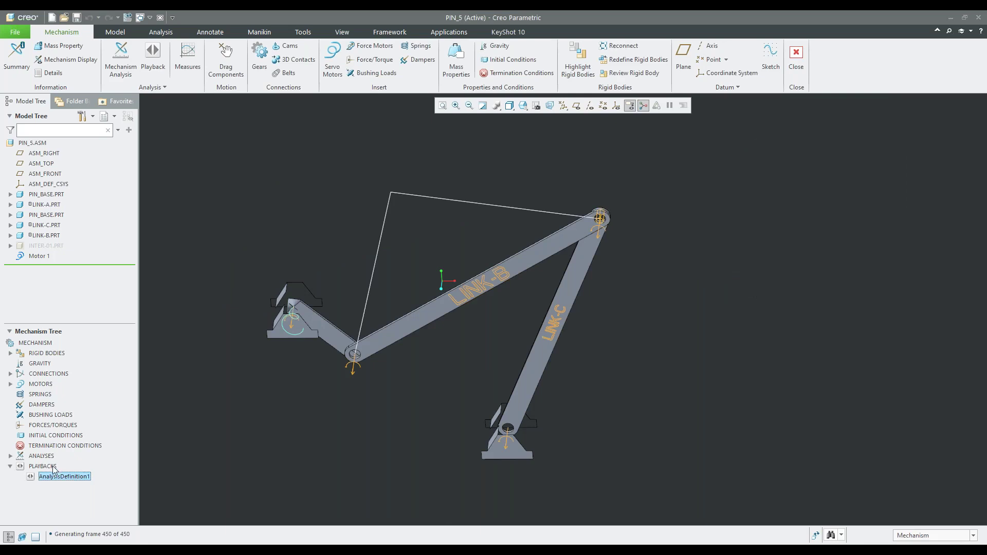
Open Playbacks for AnalysisDefinition1, orbit the mechanism and move the dialog aside.
{"action": "key", "text": "Up"}
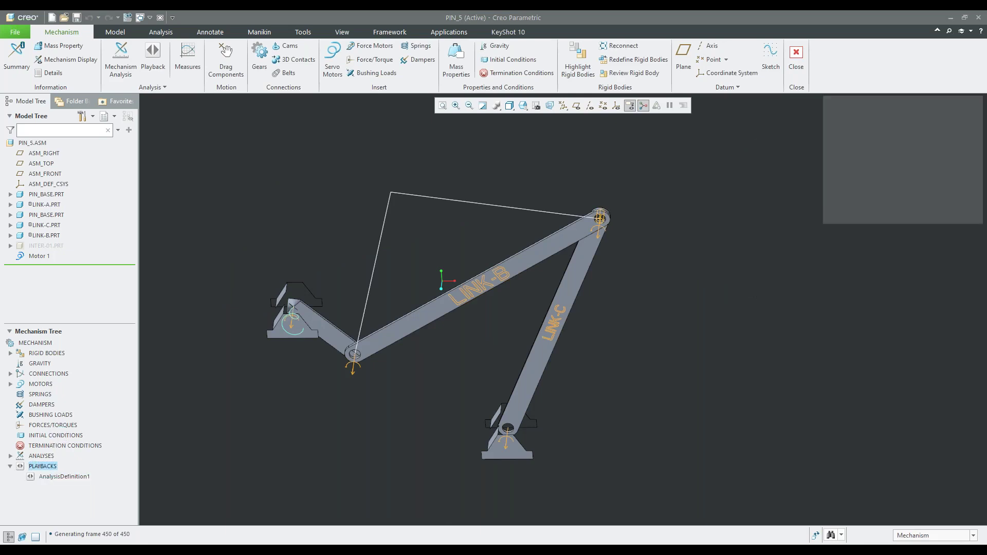
{"action": "middle_click_drag", "start_coordinate": [594, 298], "coordinate": [552, 275]}
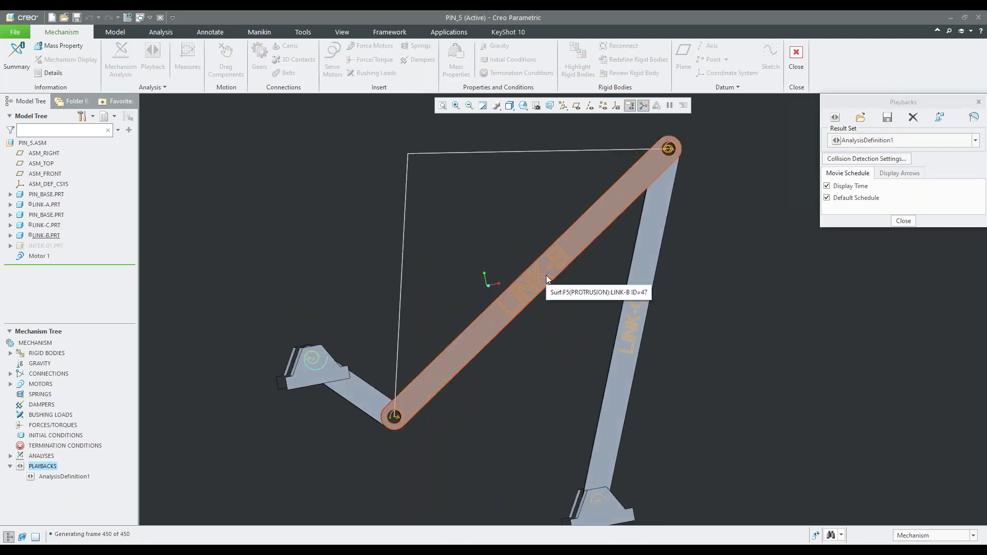
{"action": "mouse_move", "coordinate": [548, 279]}
{"action": "middle_mouse_down"}
{"action": "mouse_move", "coordinate": [548, 304]}
{"action": "mouse_move", "coordinate": [547, 274]}
{"action": "middle_mouse_up"}
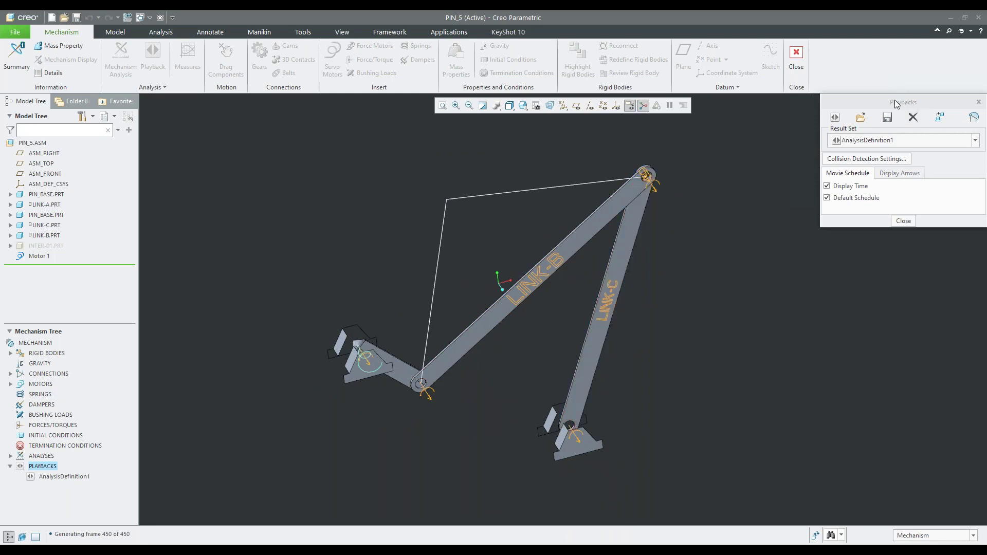
{"action": "left_click_drag", "start_coordinate": [895, 102], "coordinate": [847, 129]}
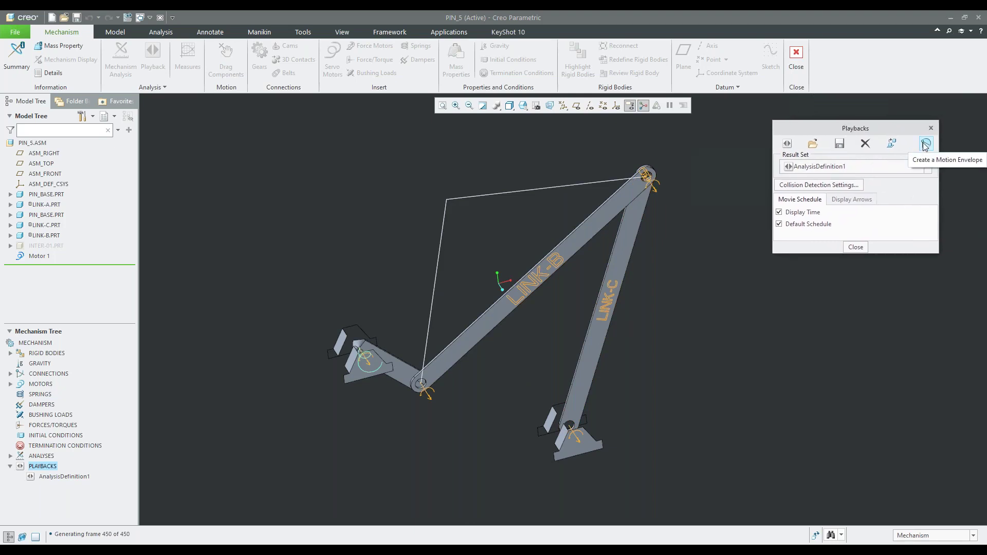
Preview a motion envelope of LINK-B only and inspect the 208-triangle shape.
{"action": "left_click", "coordinate": [925, 144]}
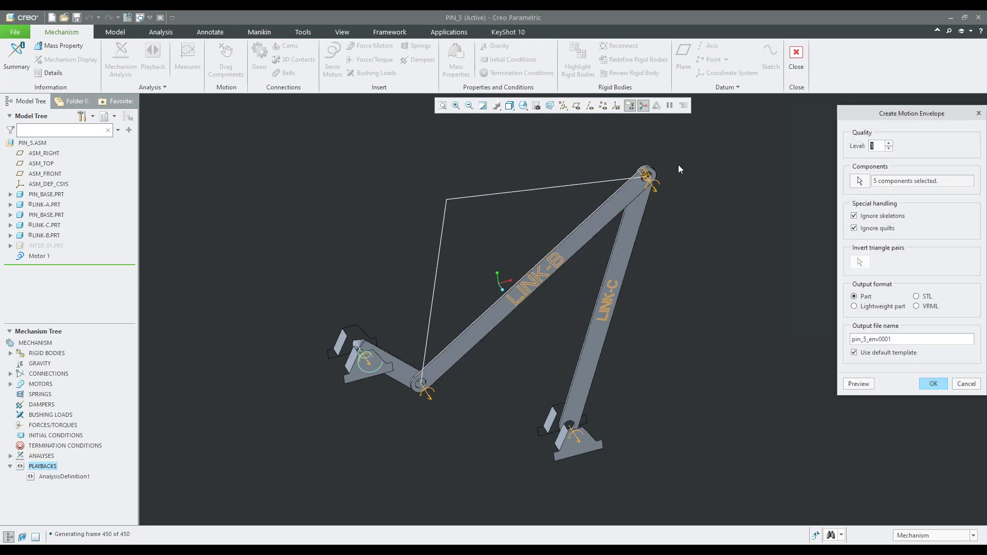
{"action": "left_click", "coordinate": [860, 181]}
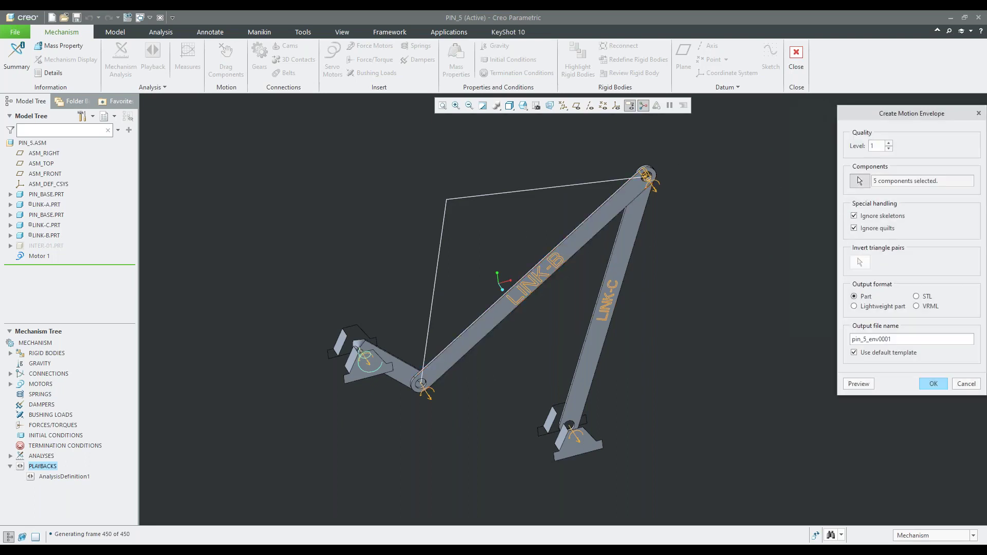
{"action": "left_click", "coordinate": [544, 265]}
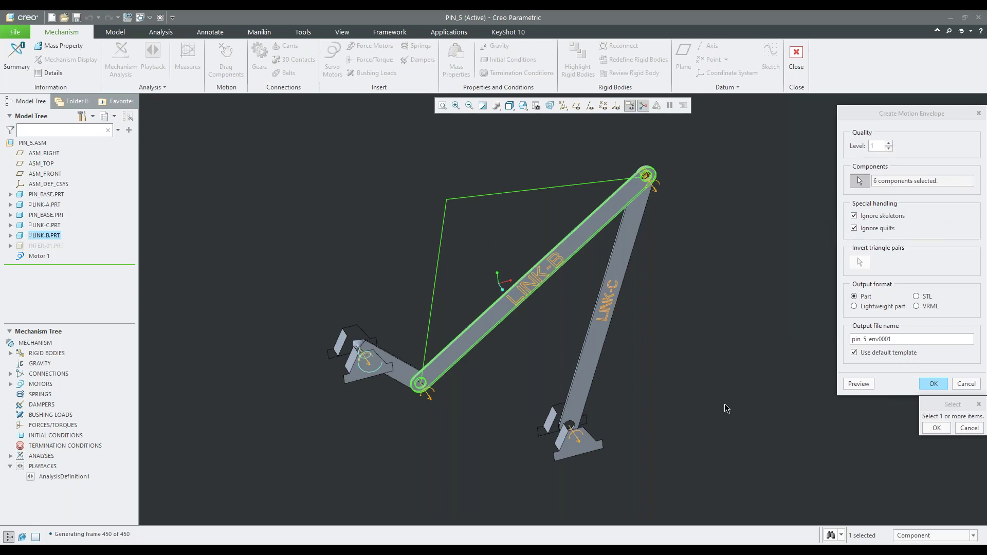
{"action": "left_click", "coordinate": [865, 384]}
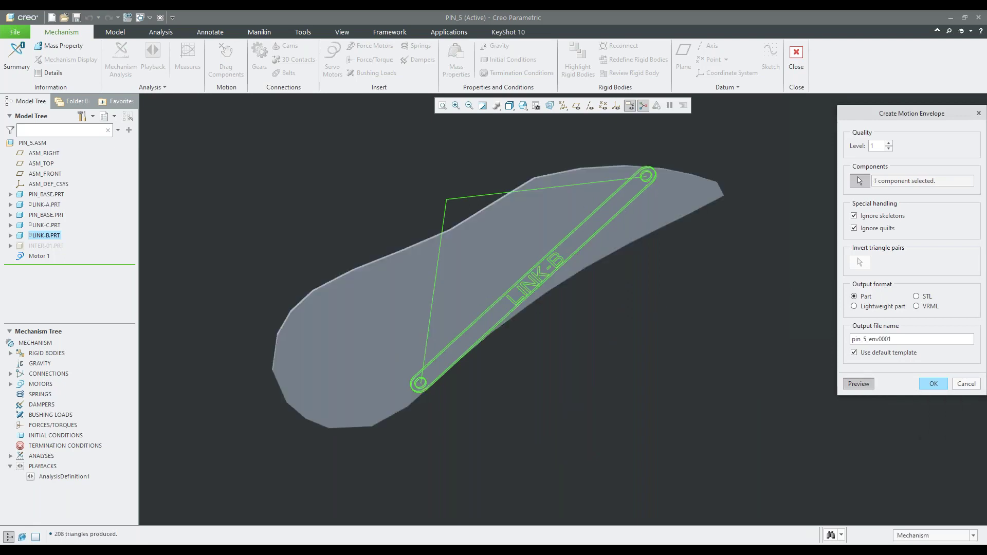
{"action": "mouse_move", "coordinate": [594, 301]}
{"action": "middle_mouse_down"}
{"action": "mouse_move", "coordinate": [632, 327]}
{"action": "mouse_move", "coordinate": [635, 344]}
{"action": "mouse_move", "coordinate": [538, 214]}
{"action": "mouse_move", "coordinate": [568, 236]}
{"action": "mouse_move", "coordinate": [576, 204]}
{"action": "mouse_move", "coordinate": [562, 203]}
{"action": "mouse_move", "coordinate": [540, 212]}
{"action": "mouse_move", "coordinate": [565, 231]}
{"action": "mouse_move", "coordinate": [535, 254]}
{"action": "mouse_move", "coordinate": [565, 256]}
{"action": "middle_mouse_up"}
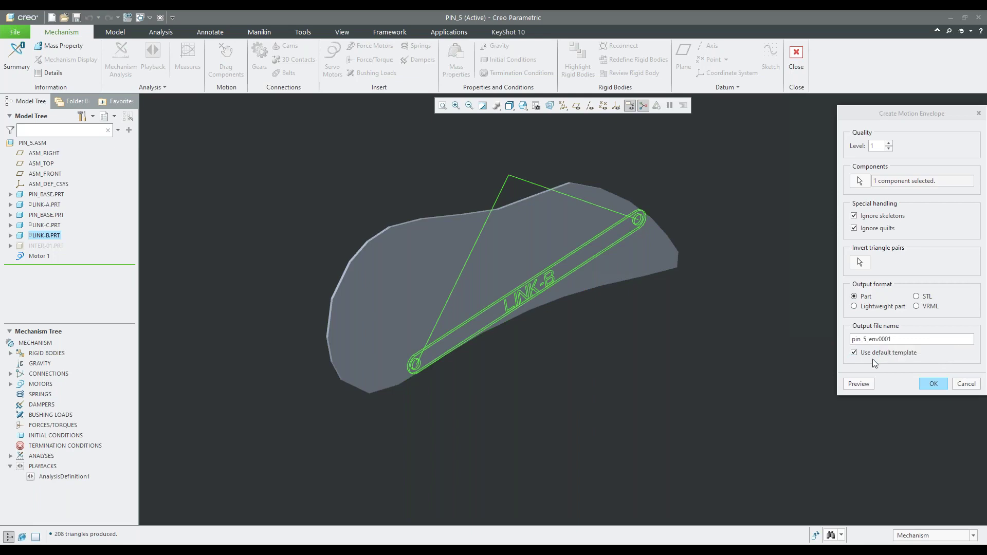
{"action": "left_click", "coordinate": [970, 390]}
Cancel the envelope, close Playbacks and close the PIN_5 window without saving playbacks.
{"action": "left_click", "coordinate": [855, 244]}
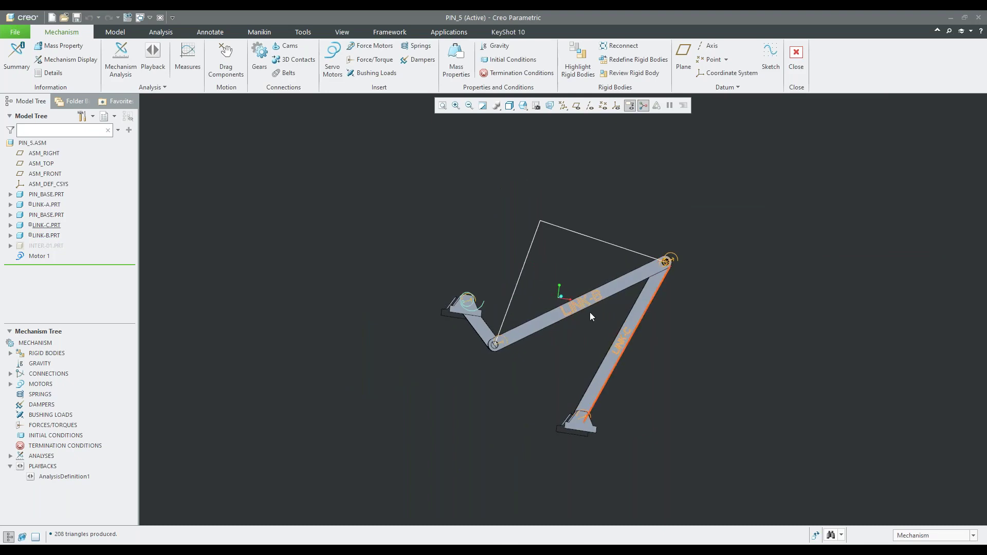
{"action": "left_click", "coordinate": [159, 18]}
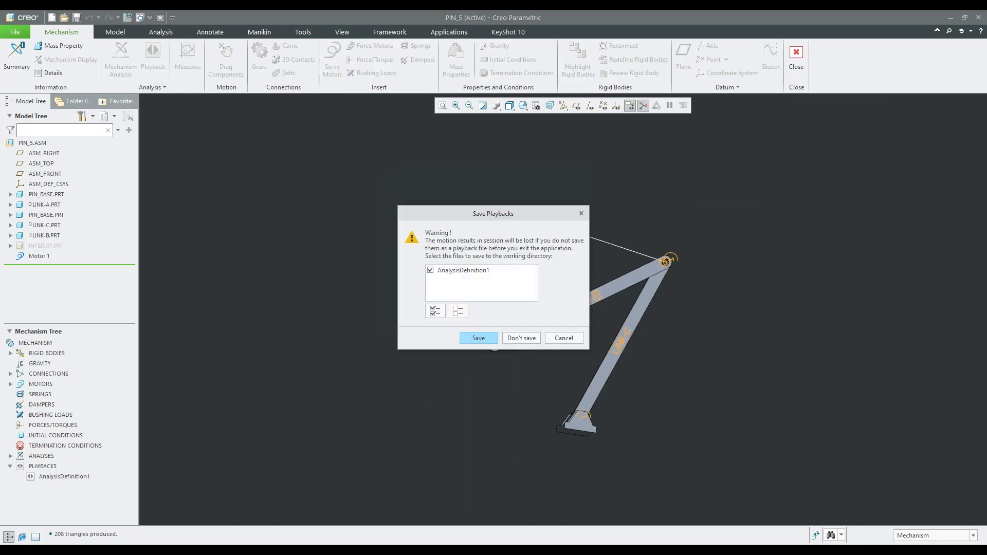
{"action": "key", "text": "Return"}
Make Motion_Envelope the working directory and open hydraulic_boom_6.asm.
{"action": "left_click", "coordinate": [75, 178]}
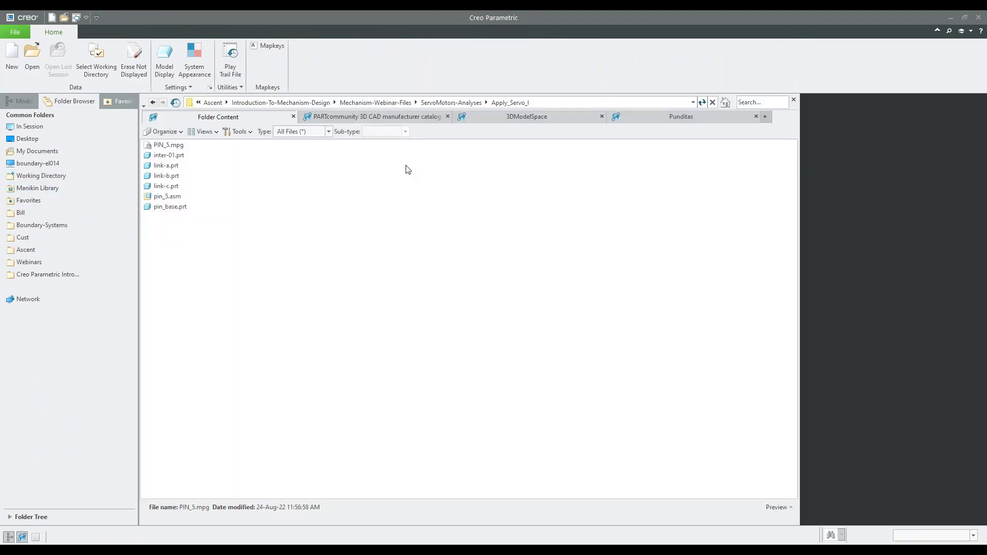
{"action": "left_click", "coordinate": [386, 102]}
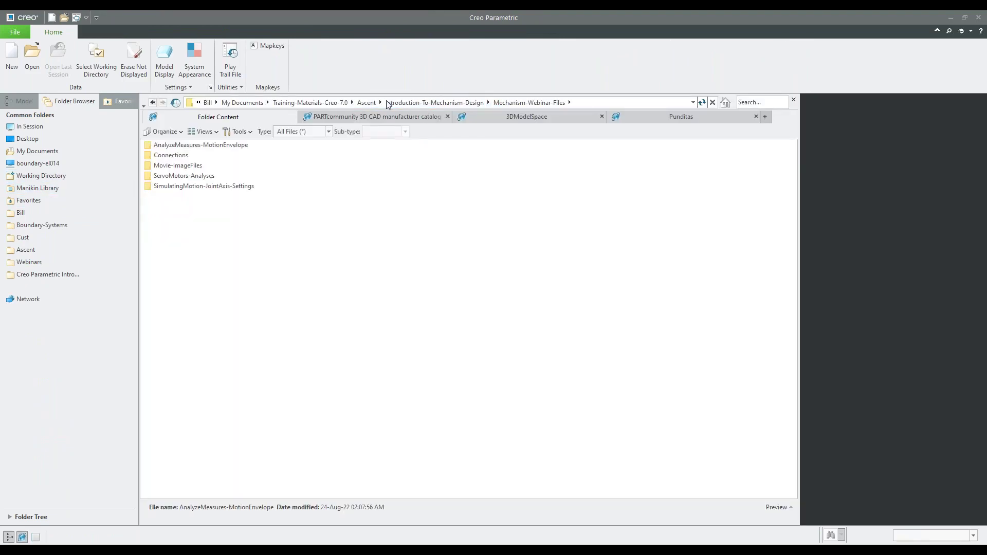
{"action": "left_click", "coordinate": [215, 146]}
{"action": "double_click", "coordinate": [215, 146]}
{"action": "right_click", "coordinate": [187, 147]}
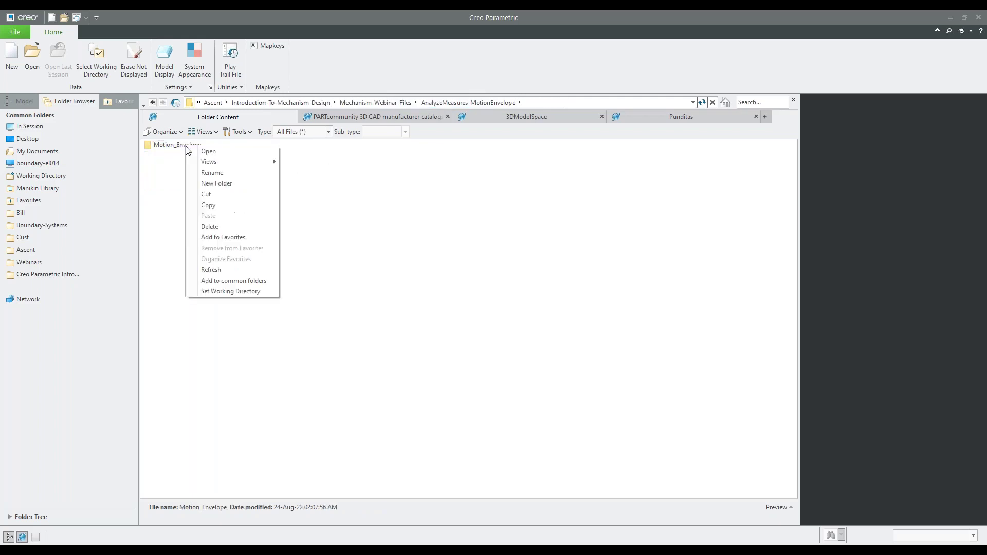
{"action": "left_click", "coordinate": [238, 292]}
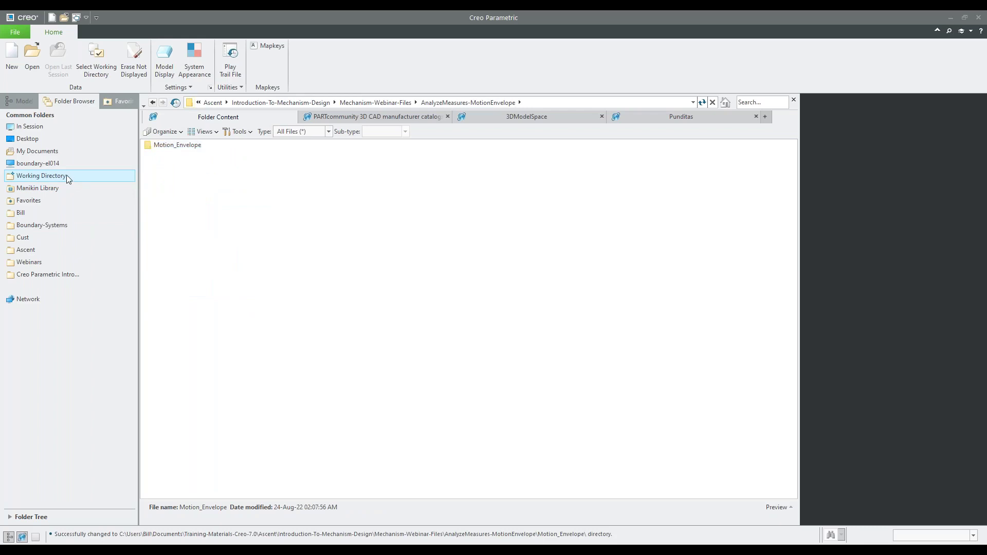
{"action": "left_click", "coordinate": [66, 175]}
{"action": "double_click", "coordinate": [210, 278]}
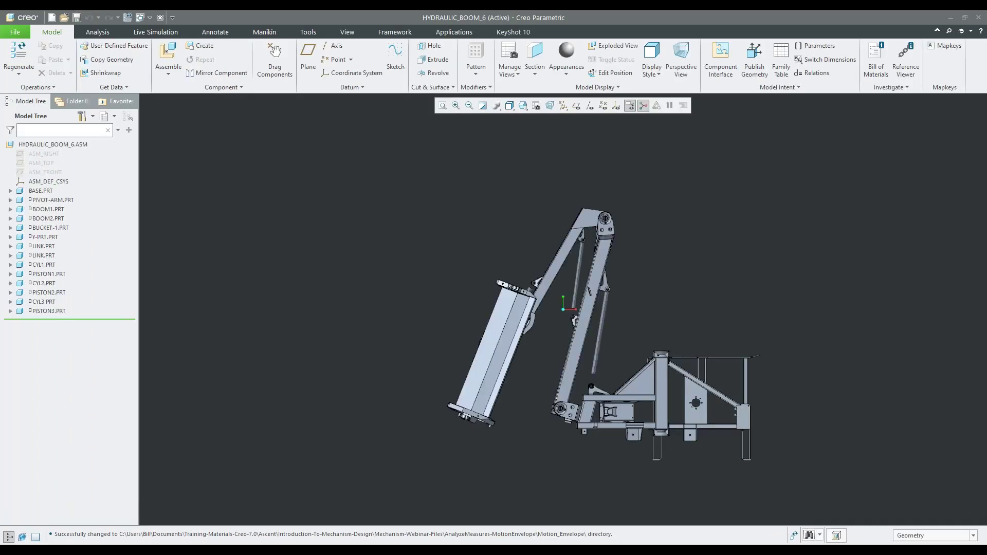
Show datum points and planes, fit the whole boom in view, and select ASM_TOP.
{"action": "left_click", "coordinate": [605, 106]}
{"action": "left_click", "coordinate": [577, 106]}
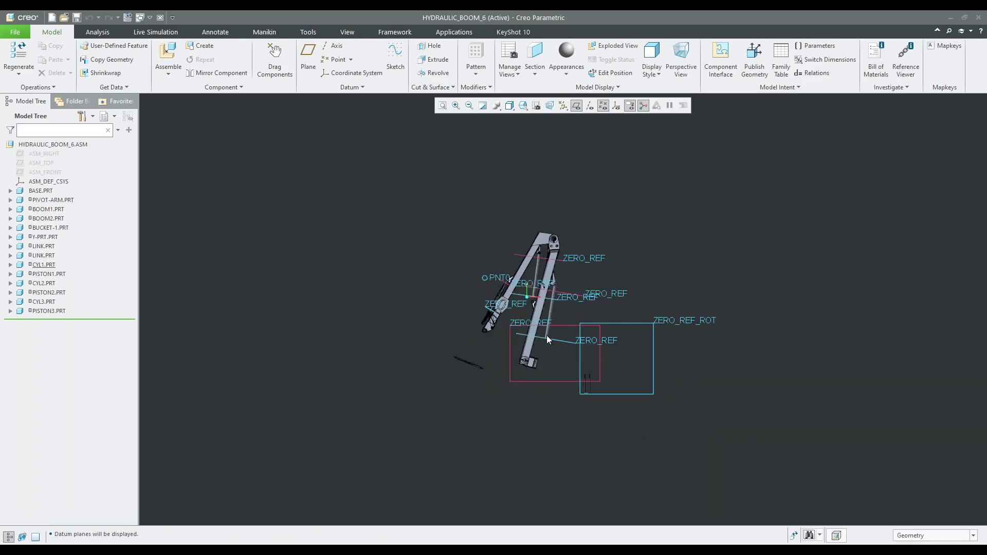
{"action": "scroll", "coordinate": [548, 339], "scroll_direction": "up", "scroll_amount": 2}
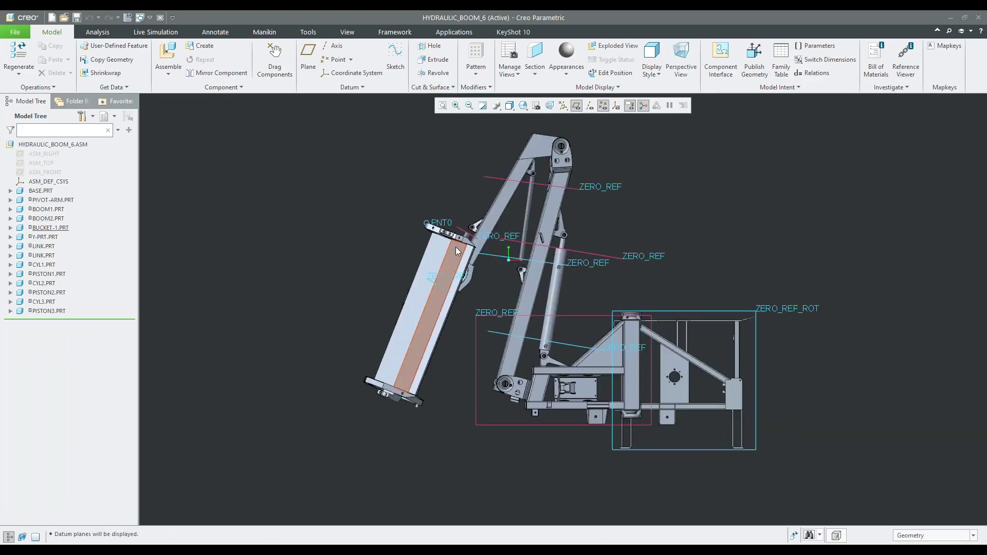
{"action": "scroll", "coordinate": [457, 251], "scroll_direction": "up", "scroll_amount": 5}
{"action": "scroll", "coordinate": [760, 374], "scroll_direction": "up", "scroll_amount": 1}
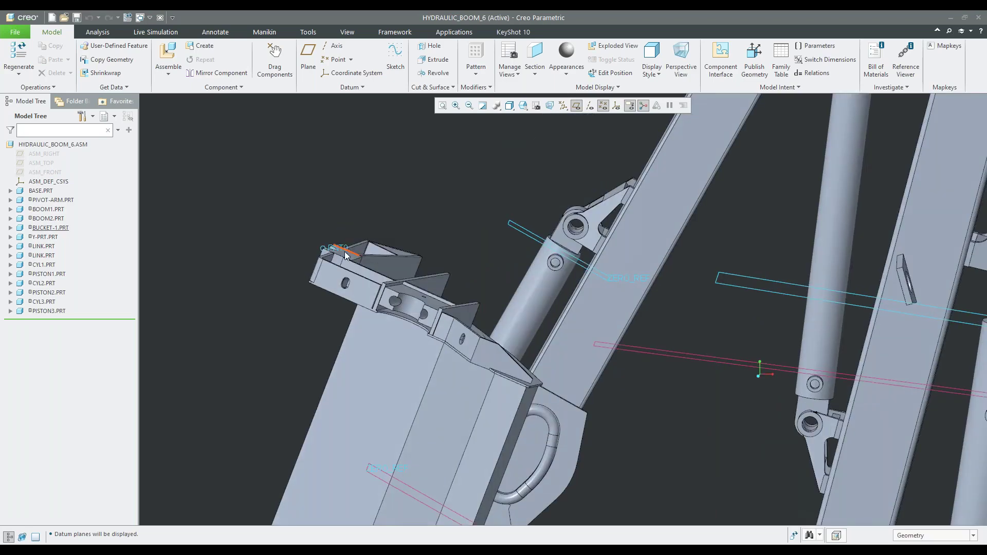
{"action": "scroll", "coordinate": [337, 251], "scroll_direction": "down", "scroll_amount": 4}
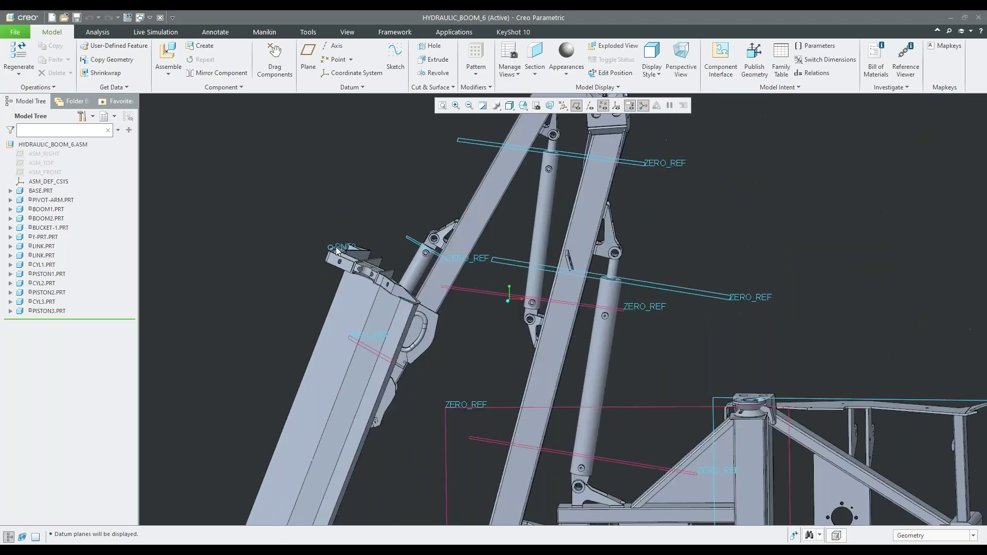
{"action": "scroll", "coordinate": [337, 251], "scroll_direction": "down", "scroll_amount": 4}
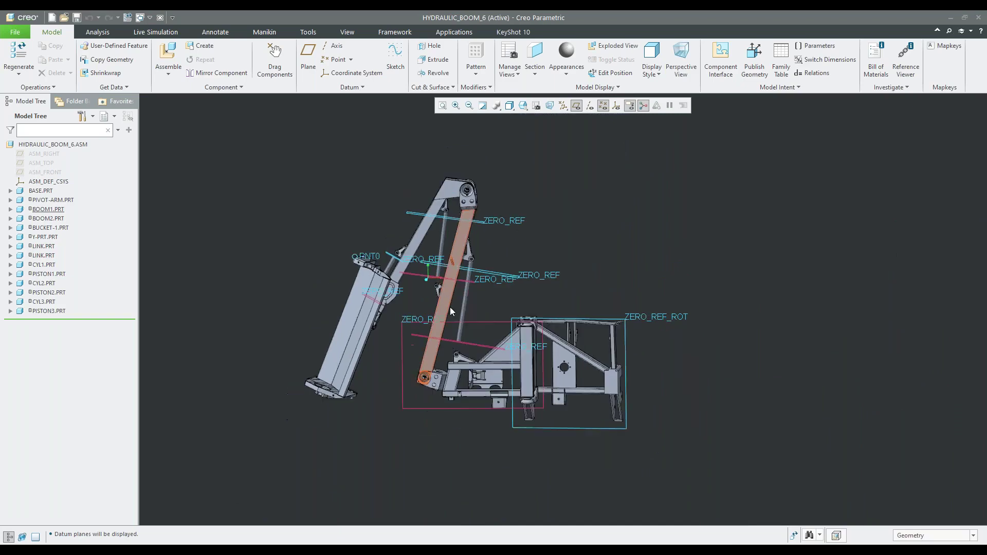
{"action": "middle_click_drag", "start_coordinate": [465, 355], "coordinate": [408, 320]}
{"action": "middle_click_drag", "start_coordinate": [382, 298], "coordinate": [379, 265]}
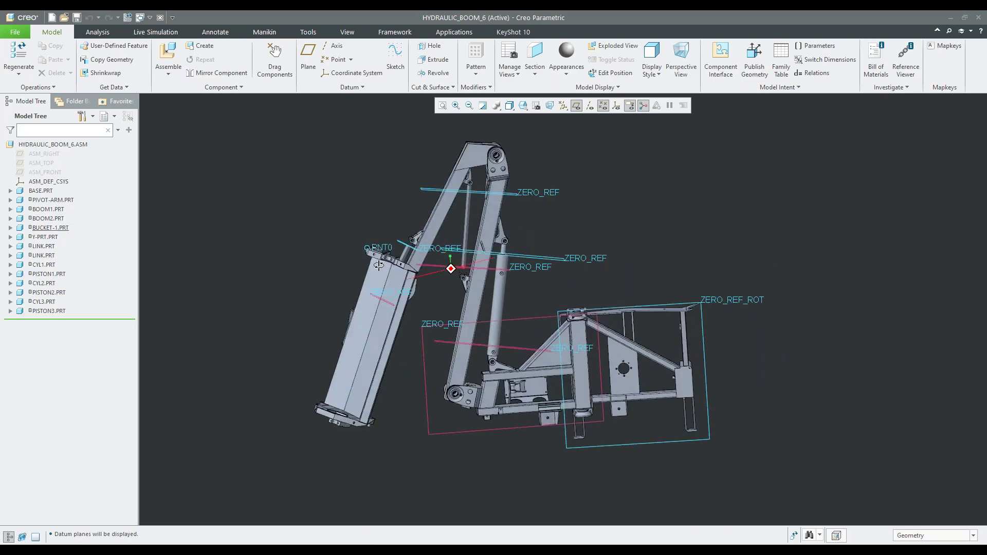
{"action": "scroll", "coordinate": [430, 303], "scroll_direction": "down", "scroll_amount": 2}
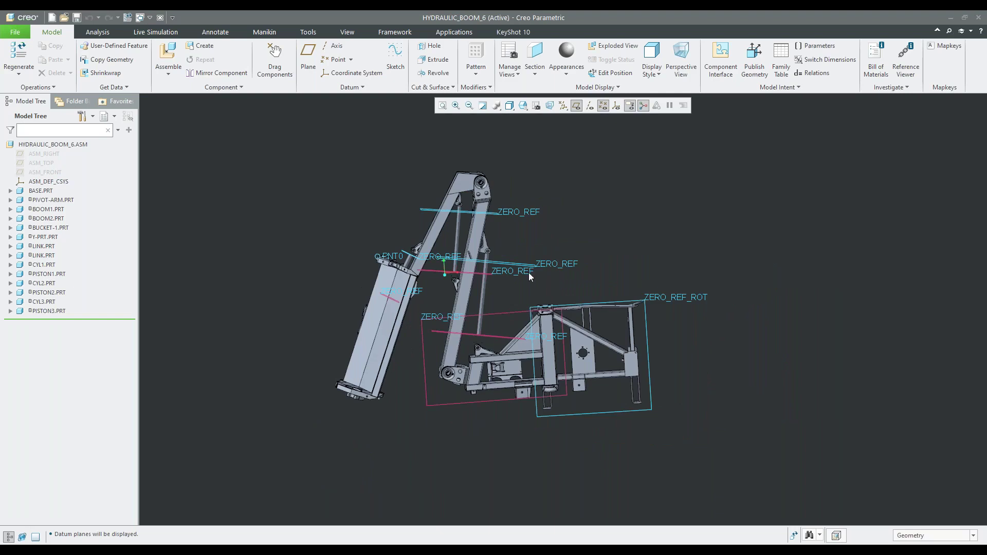
{"action": "left_click", "coordinate": [41, 163]}
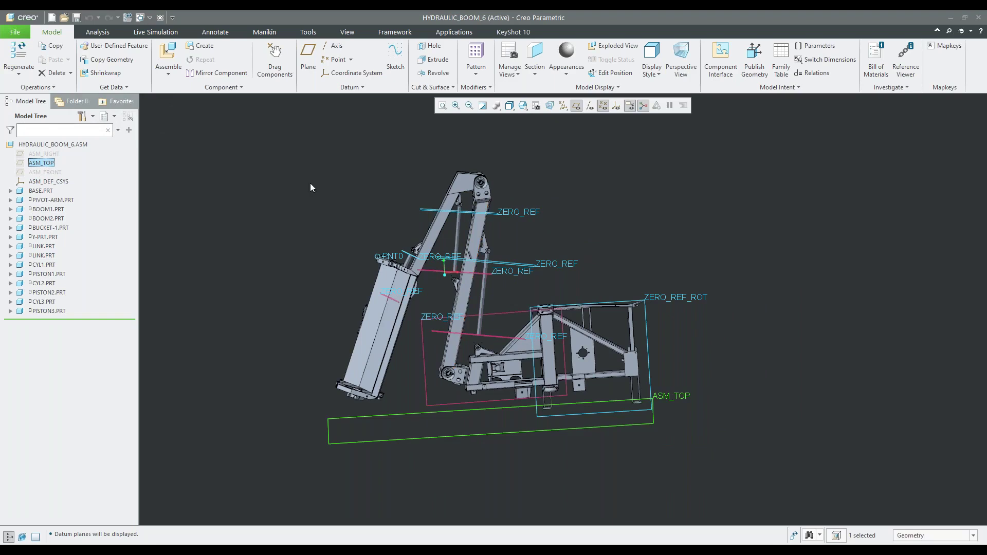
Create datum plane ADTM1 offset 1300 from ASM_TOP.
{"action": "left_click", "coordinate": [310, 61]}
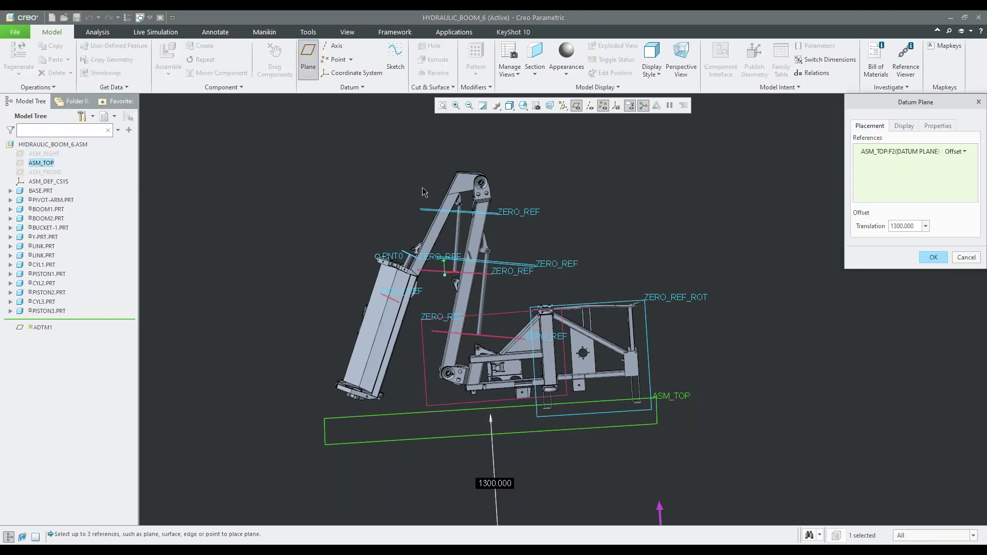
{"action": "left_click", "coordinate": [942, 260]}
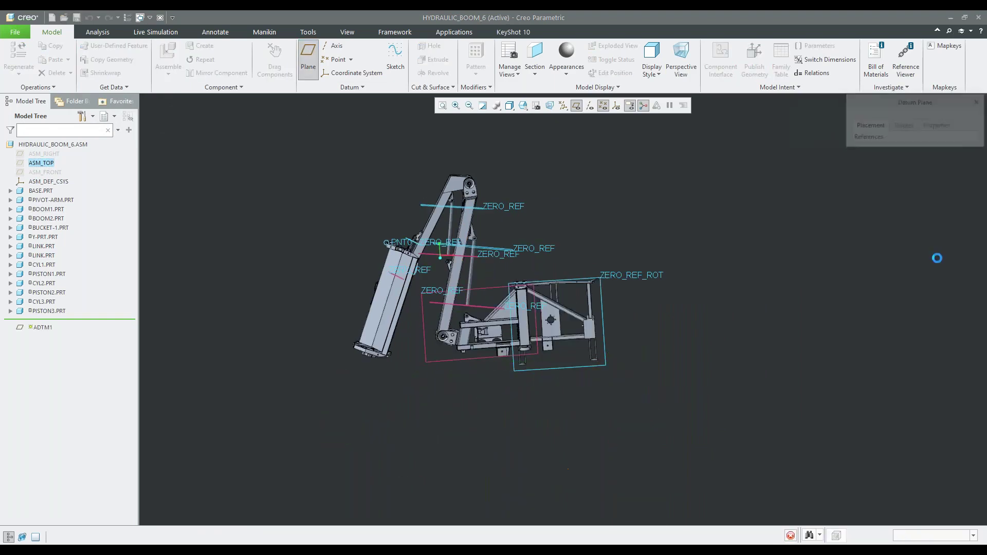
{"action": "left_click", "coordinate": [626, 212]}
Measure the PNT0-to-ADTM1 distance (2993.86 mm) and save it as feature MEASURE_DISTANCE_1.
{"action": "left_click", "coordinate": [98, 32]}
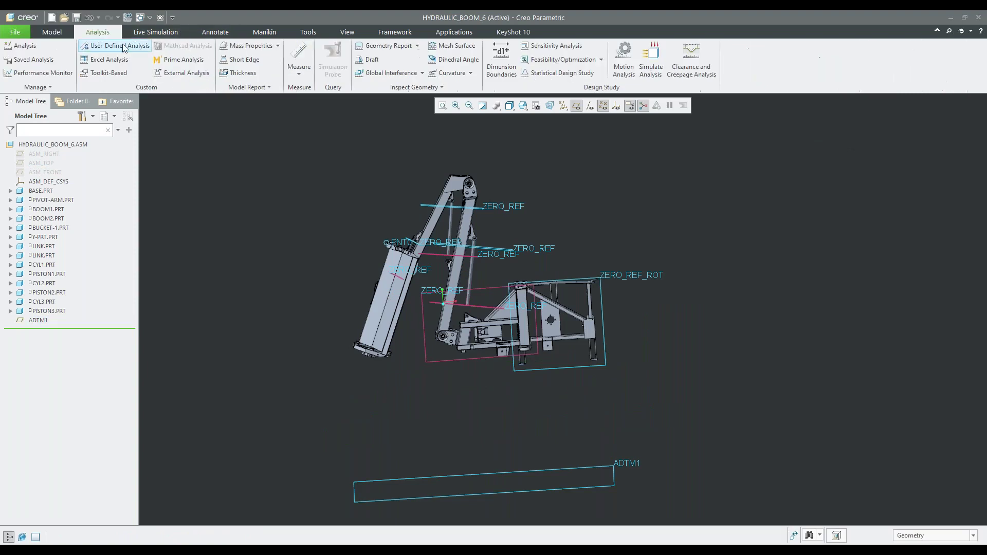
{"action": "left_click", "coordinate": [299, 75]}
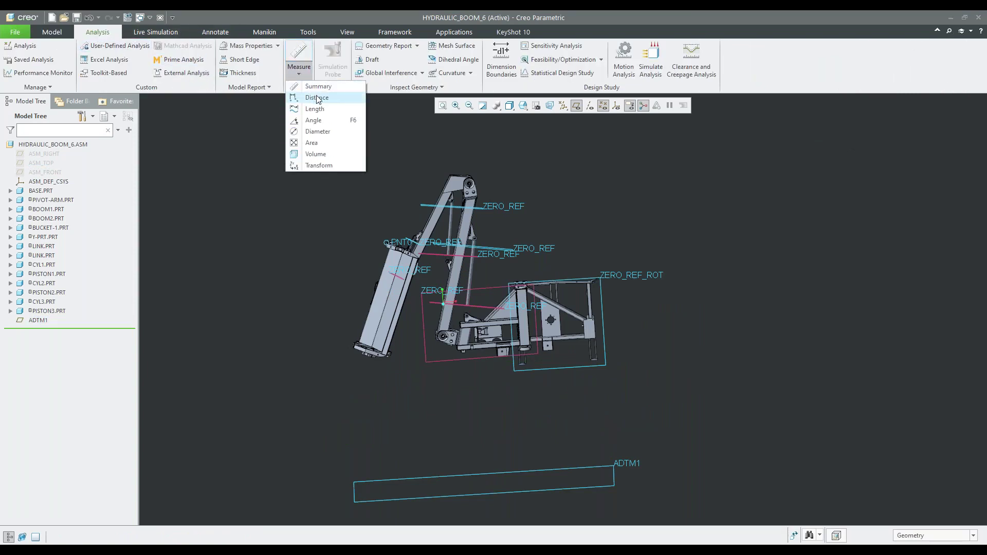
{"action": "left_click", "coordinate": [317, 97]}
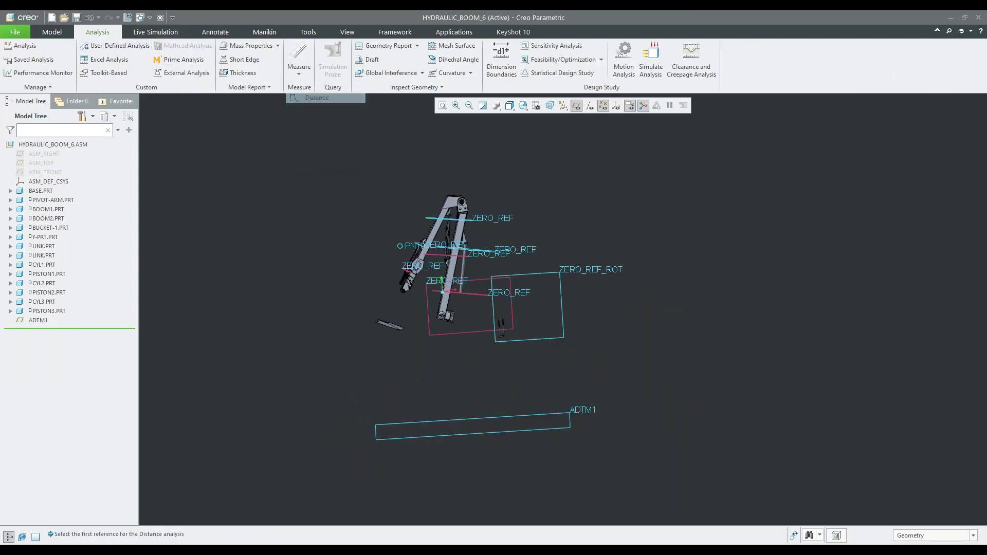
{"action": "scroll", "coordinate": [406, 255], "scroll_direction": "up", "scroll_amount": 5}
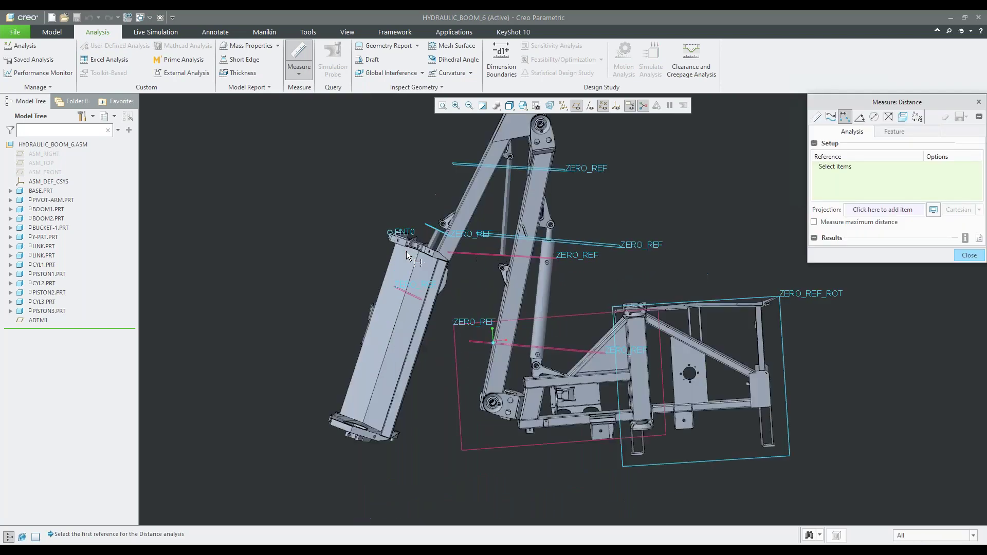
{"action": "scroll", "coordinate": [402, 234], "scroll_direction": "up", "scroll_amount": 2}
{"action": "scroll", "coordinate": [402, 234], "scroll_direction": "up", "scroll_amount": 3}
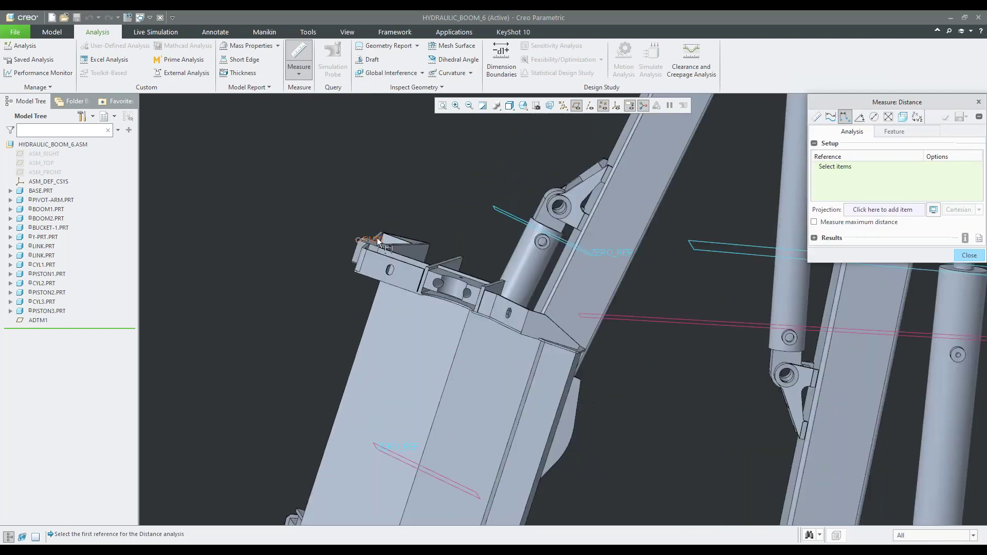
{"action": "left_click", "coordinate": [359, 241]}
{"action": "scroll", "coordinate": [360, 241], "scroll_direction": "down", "scroll_amount": 8}
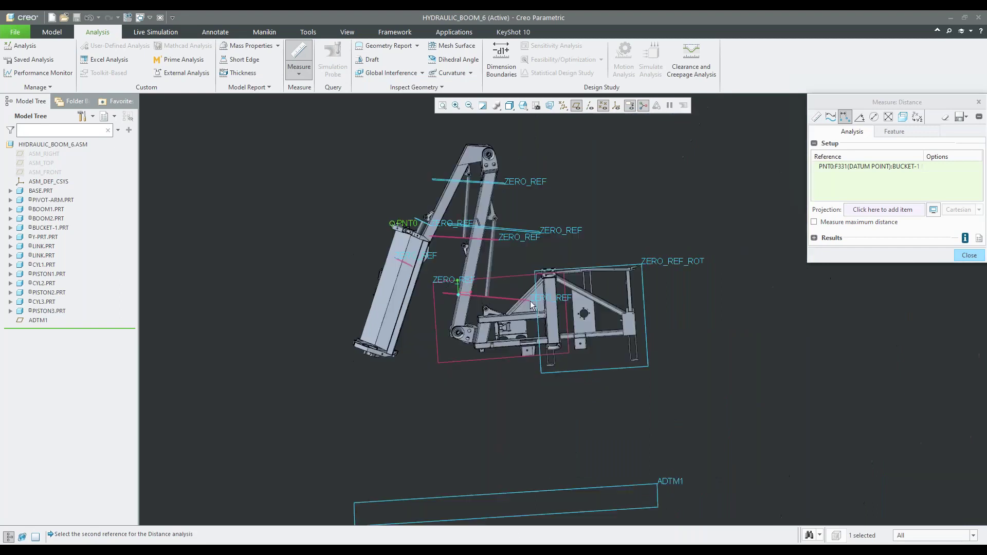
{"action": "left_click", "coordinate": [661, 494], "text": "ctrl"}
{"action": "left_click", "coordinate": [959, 117]}
{"action": "left_click", "coordinate": [959, 117]}
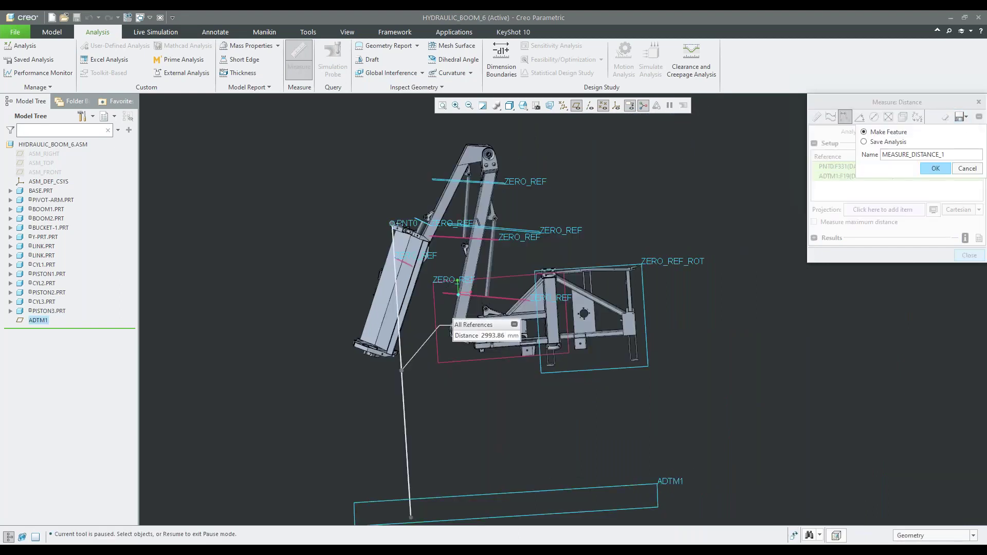
{"action": "left_click", "coordinate": [935, 168]}
{"action": "left_click", "coordinate": [969, 255]}
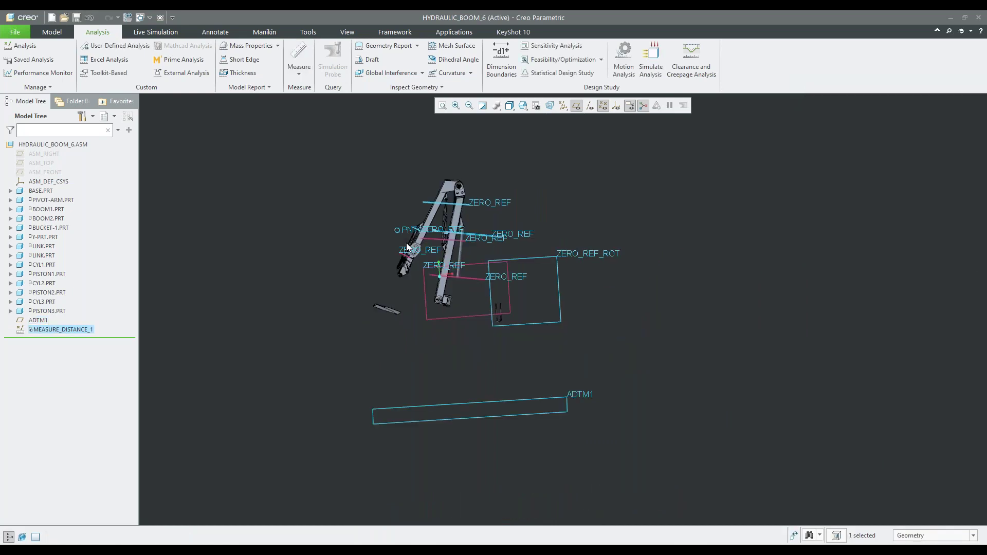
Enter the Mechanism application and rerun the AnalysisDefinition1 position analysis.
{"action": "left_click", "coordinate": [453, 31]}
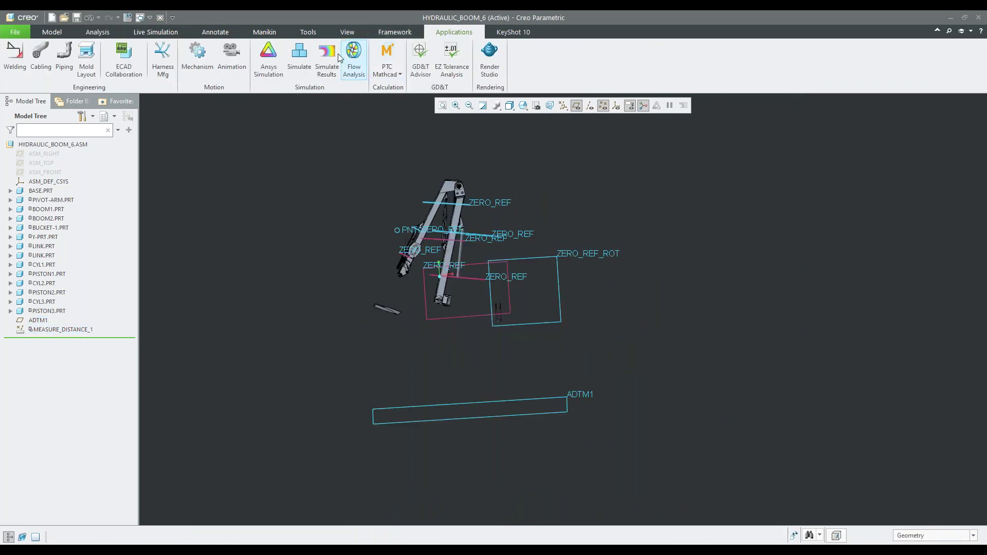
{"action": "left_click", "coordinate": [197, 56]}
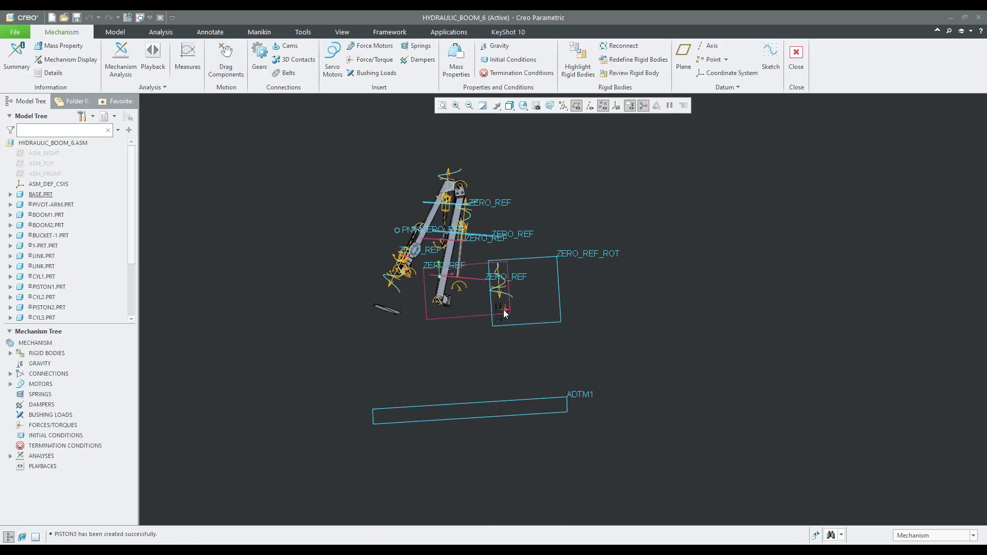
{"action": "scroll", "coordinate": [438, 321], "scroll_direction": "down", "scroll_amount": 1}
{"action": "left_click", "coordinate": [10, 456]}
{"action": "left_click", "coordinate": [77, 466]}
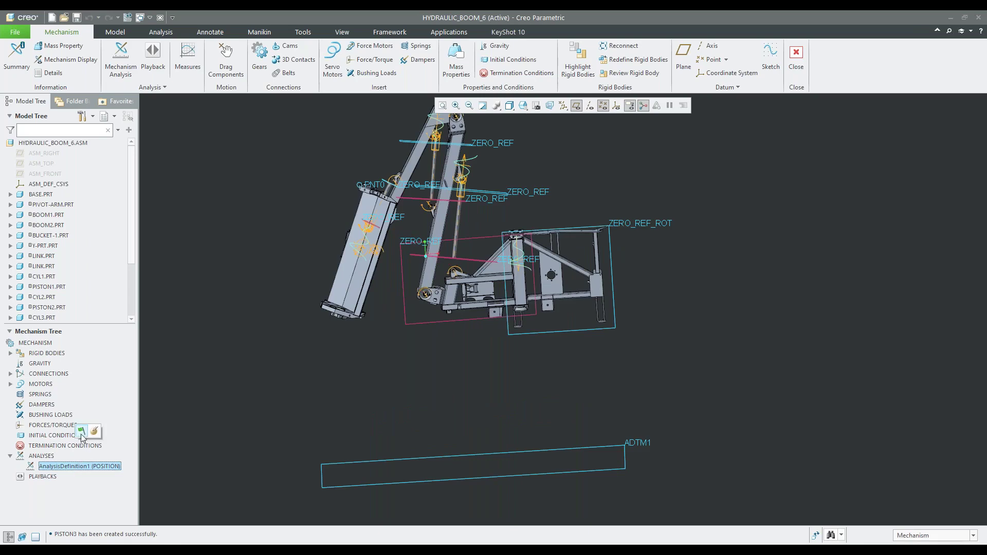
{"action": "left_click", "coordinate": [81, 432]}
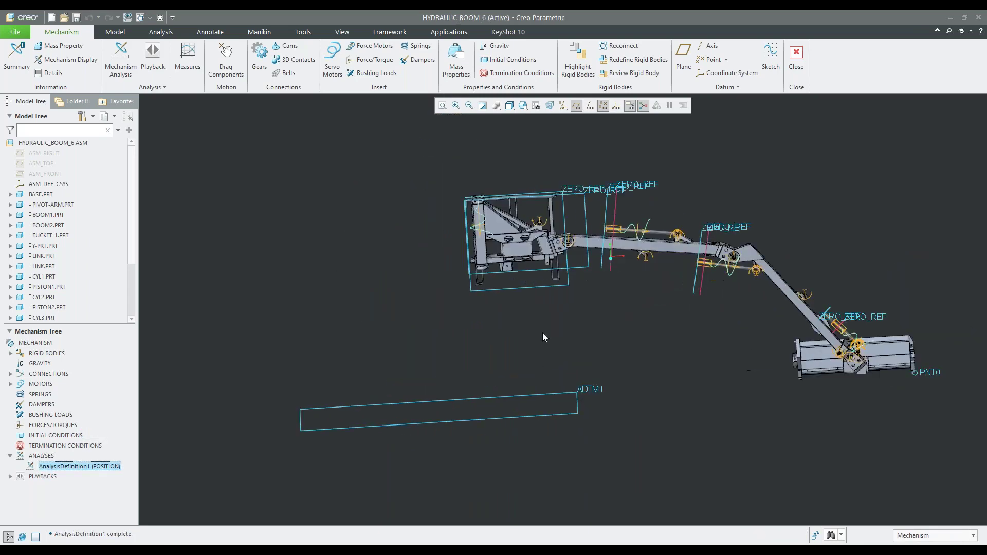
Open Measure Results and select MEASURE_DISTANCE_1.
{"action": "scroll", "coordinate": [295, 425], "scroll_direction": "down", "scroll_amount": 4}
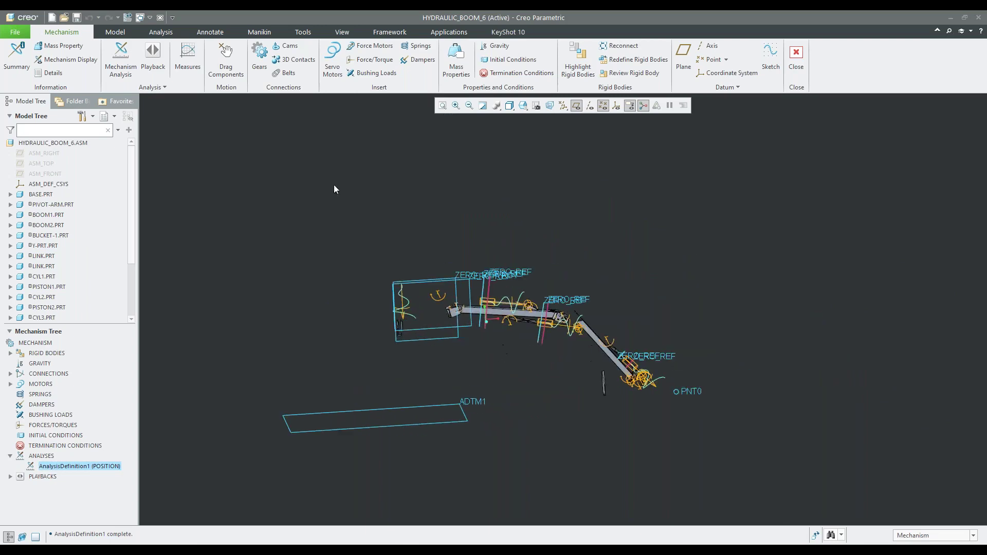
{"action": "left_click", "coordinate": [187, 57]}
{"action": "left_click", "coordinate": [893, 204]}
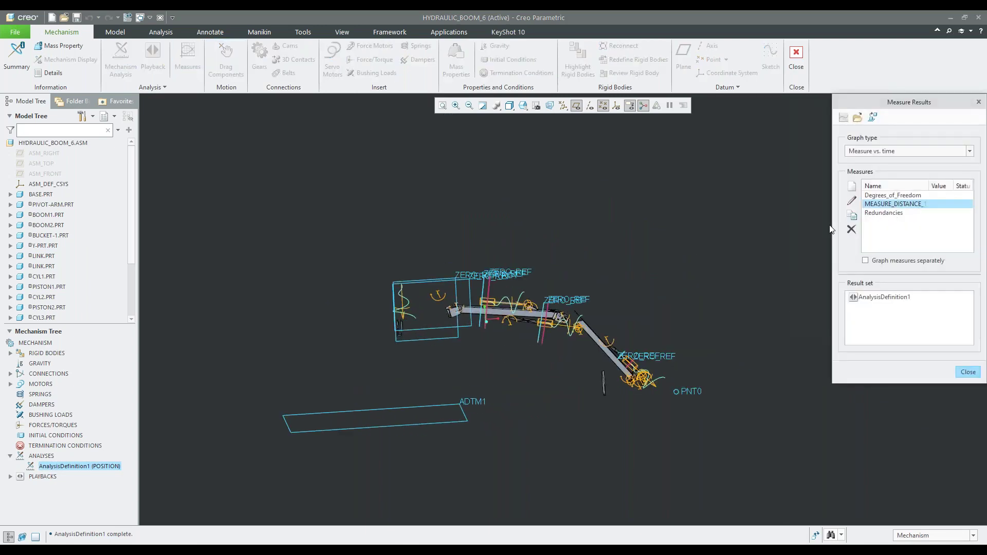
Plot MEASURE_DISTANCE_1 against time for the AnalysisDefinition1 result set.
{"action": "left_click_drag", "start_coordinate": [830, 229], "coordinate": [779, 229]}
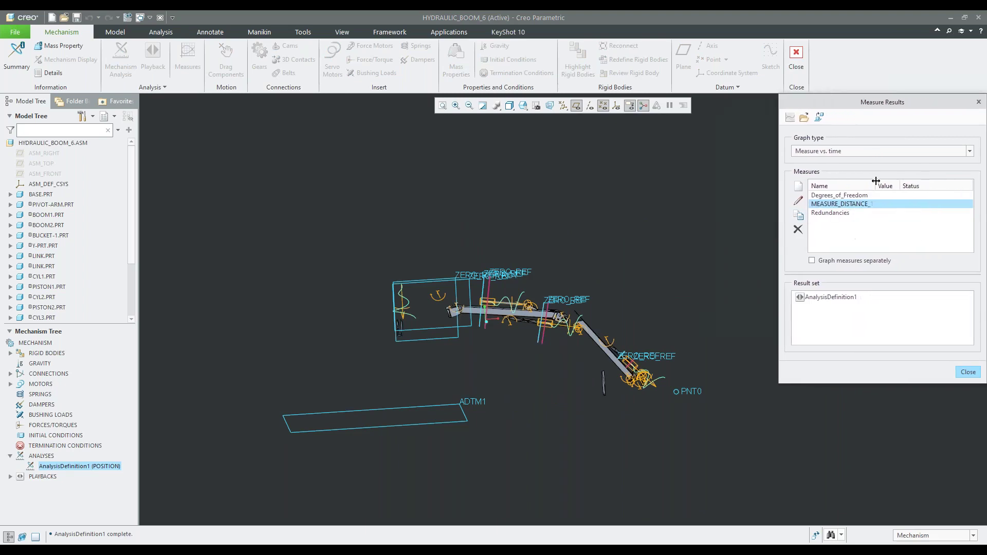
{"action": "left_click_drag", "start_coordinate": [875, 181], "coordinate": [919, 181]}
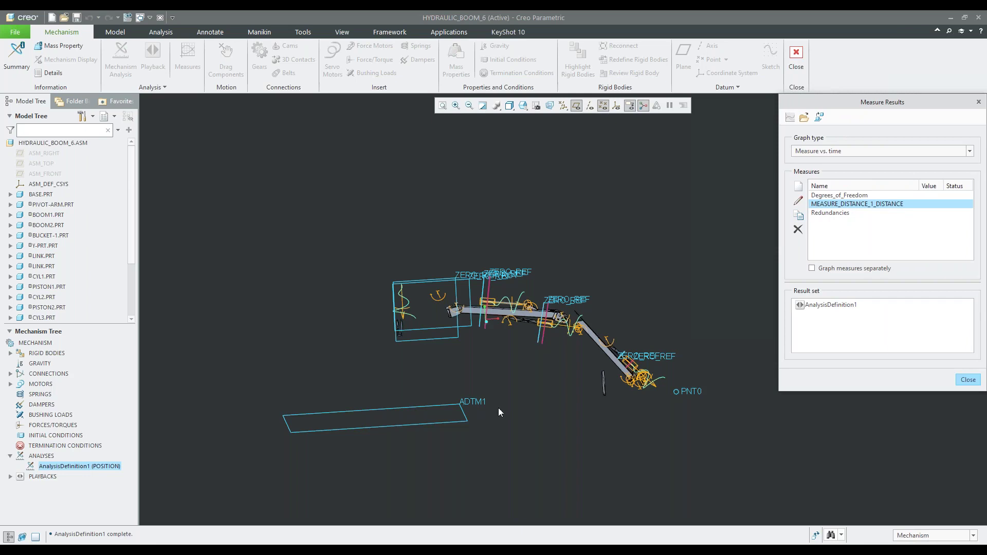
{"action": "left_click", "coordinate": [834, 307]}
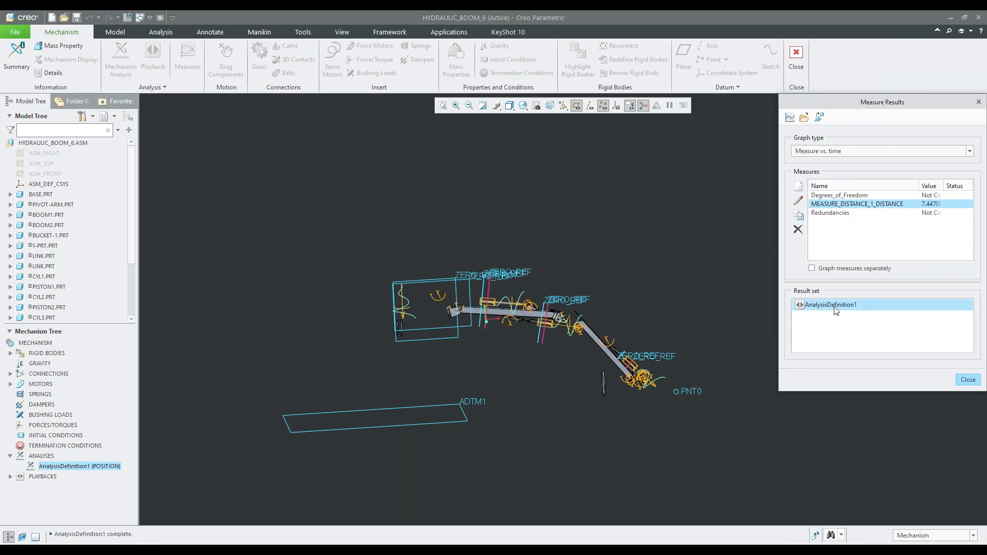
{"action": "left_click", "coordinate": [790, 118]}
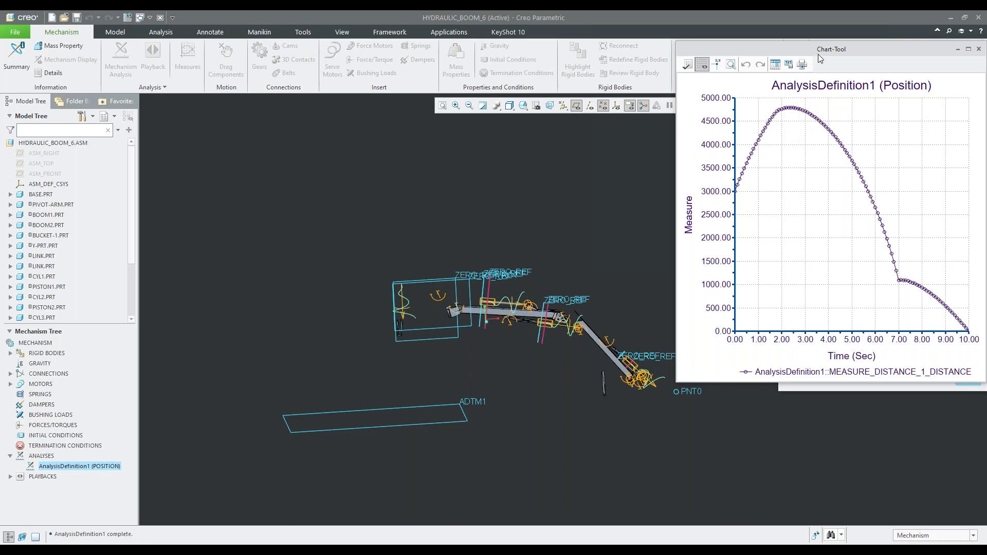
Close Measure Results while keeping the chart, and open Playbacks for the analysis.
{"action": "left_click_drag", "start_coordinate": [821, 58], "coordinate": [790, 229]}
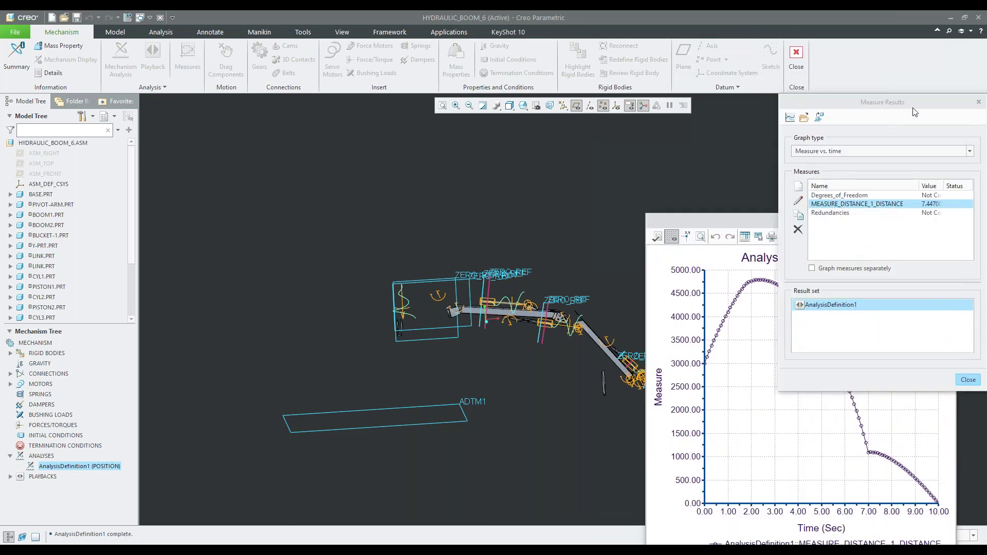
{"action": "left_click", "coordinate": [966, 382]}
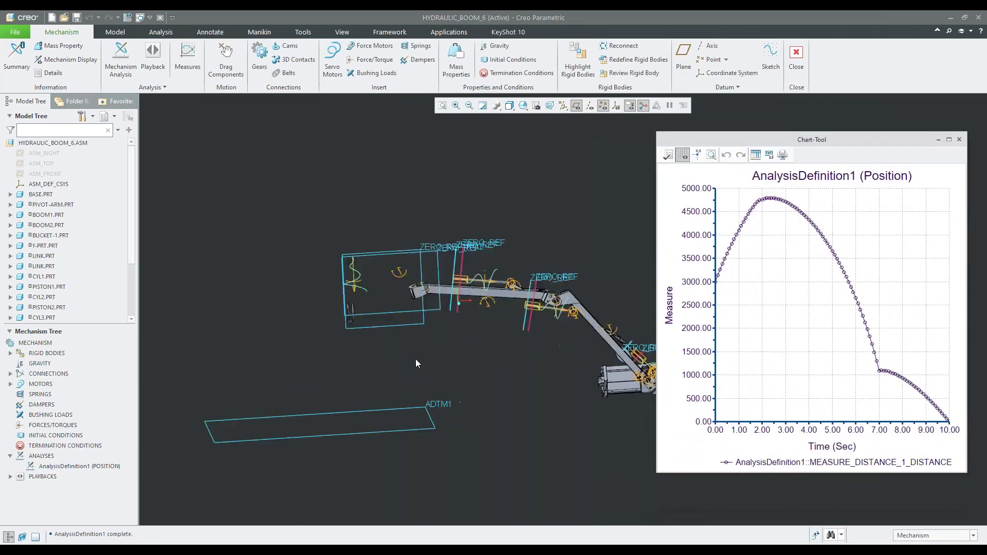
{"action": "scroll", "coordinate": [407, 371], "scroll_direction": "up", "scroll_amount": 3}
{"action": "middle_click_drag", "start_coordinate": [397, 375], "coordinate": [315, 371]}
{"action": "scroll", "coordinate": [279, 410], "scroll_direction": "down", "scroll_amount": 2}
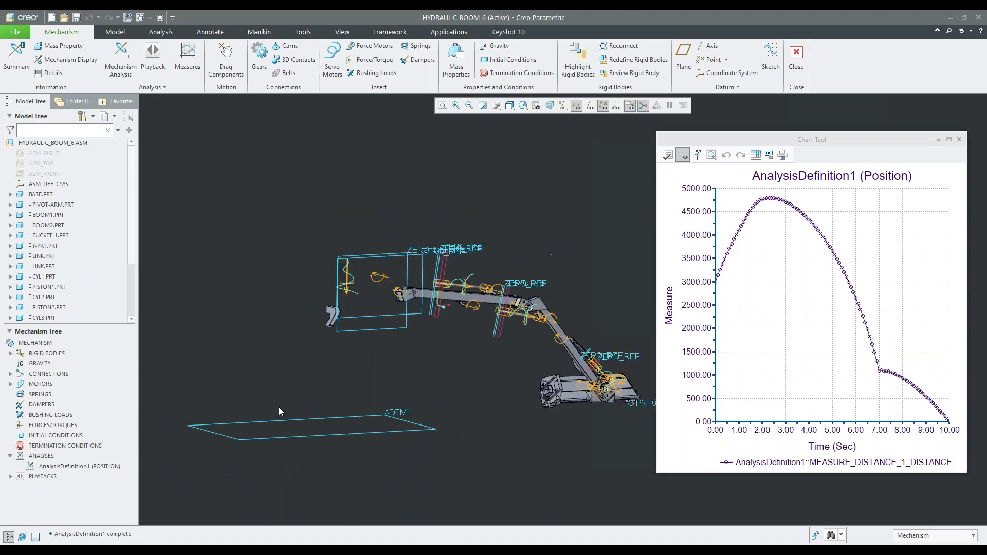
{"action": "left_click", "coordinate": [40, 477]}
{"action": "left_click", "coordinate": [45, 441]}
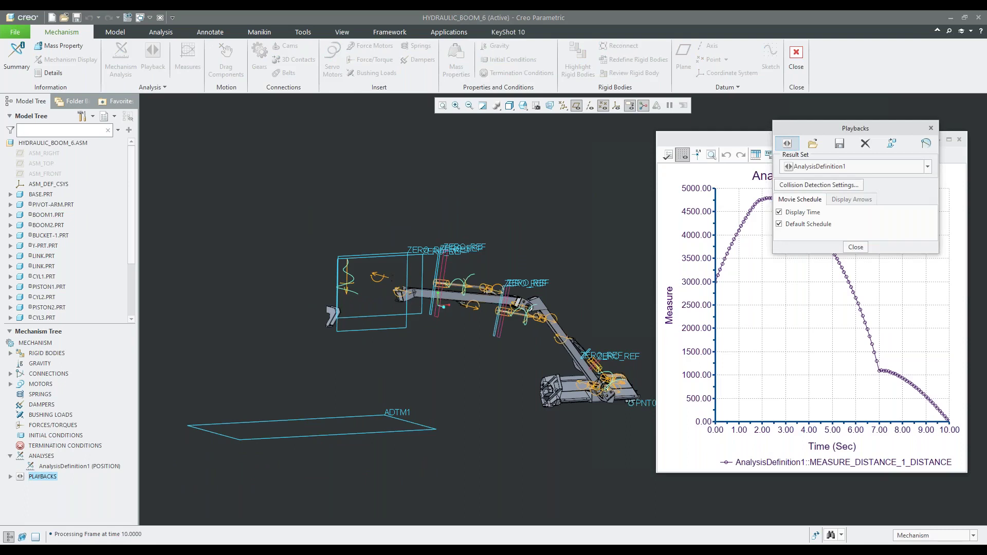
Start the playback, show datum points and planes, and arrange the chart beside Animate.
{"action": "left_click", "coordinate": [724, 137]}
{"action": "left_click_drag", "start_coordinate": [813, 155], "coordinate": [301, 324]}
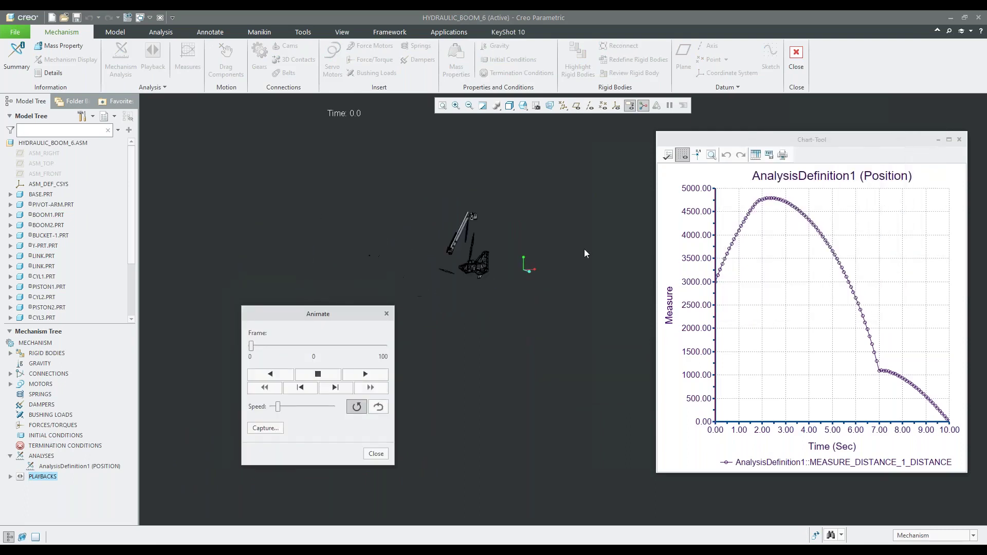
{"action": "scroll", "coordinate": [470, 252], "scroll_direction": "up", "scroll_amount": 2}
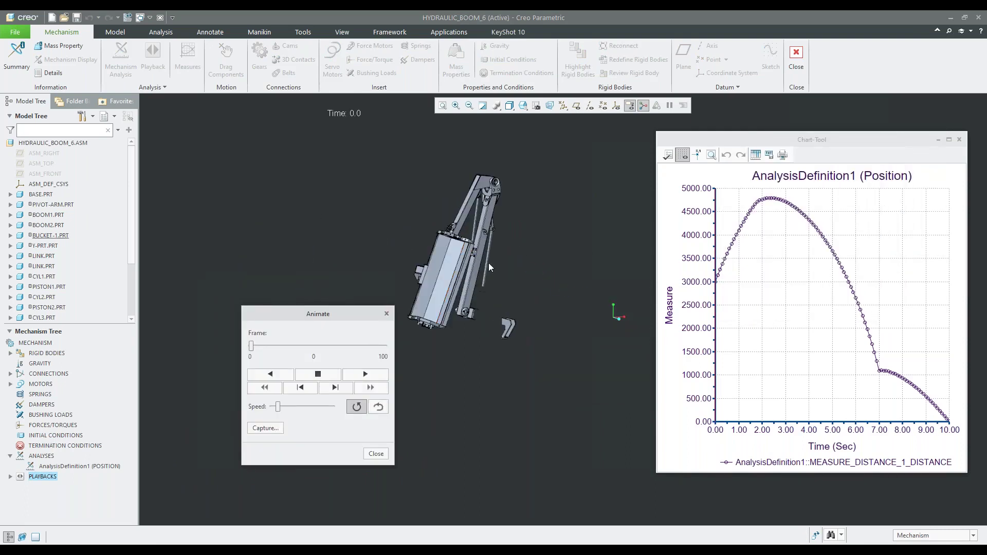
{"action": "left_click", "coordinate": [588, 109]}
{"action": "left_click", "coordinate": [578, 106]}
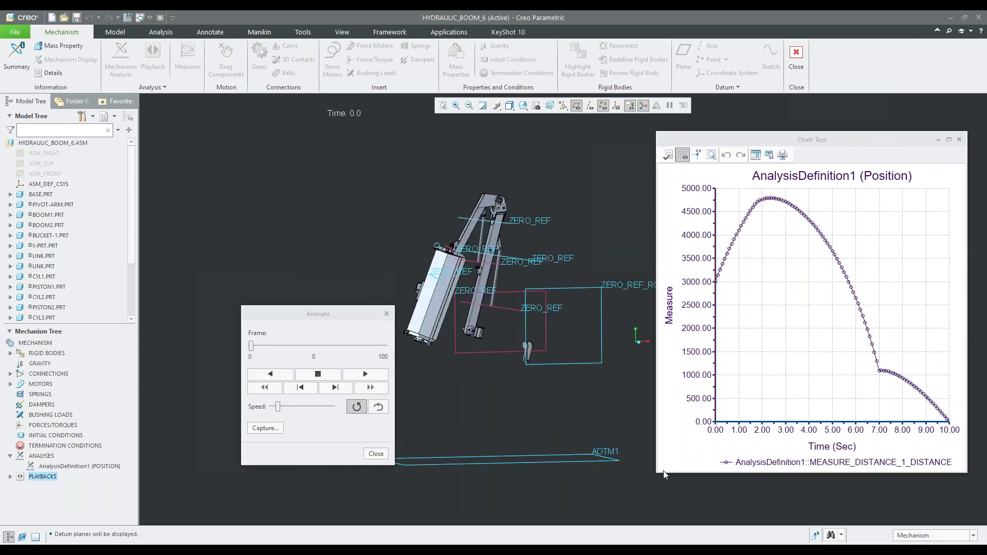
{"action": "left_click_drag", "start_coordinate": [660, 471], "coordinate": [700, 441]}
{"action": "left_click_drag", "start_coordinate": [823, 139], "coordinate": [837, 37]}
{"action": "left_click_drag", "start_coordinate": [323, 315], "coordinate": [823, 353]}
{"action": "middle_click_drag", "start_coordinate": [505, 266], "coordinate": [508, 365]}
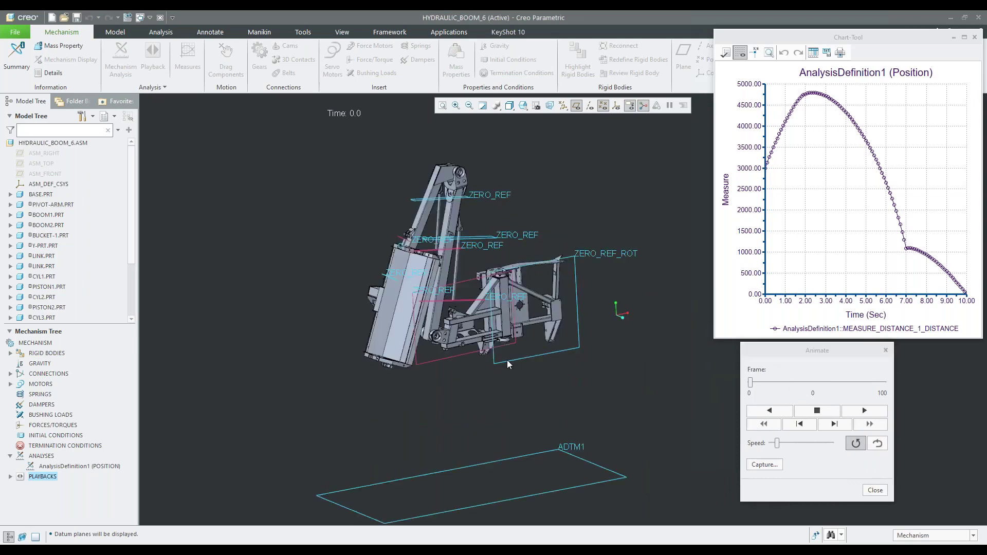
Play the boom animation in sync with the distance chart, orbiting to watch it.
{"action": "left_click", "coordinate": [865, 411]}
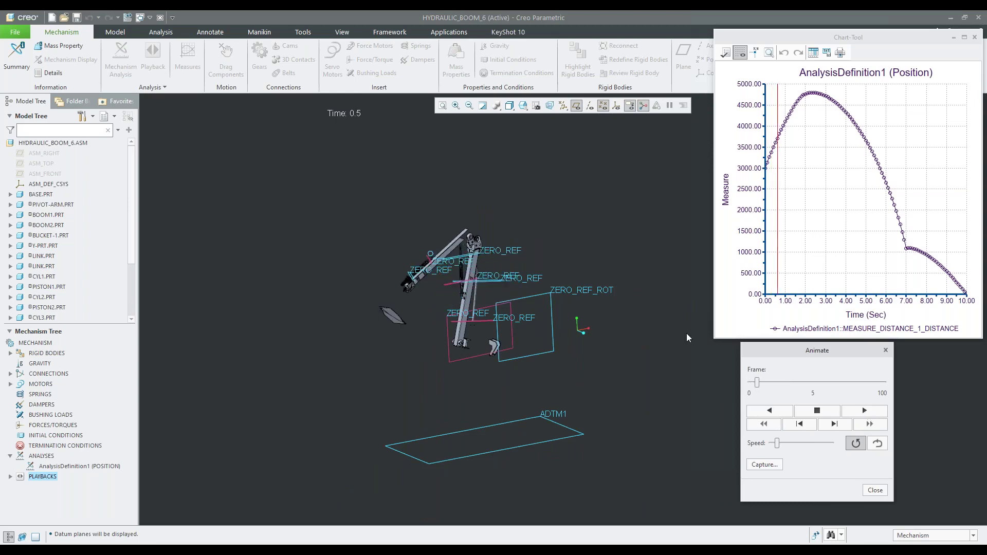
{"action": "scroll", "coordinate": [506, 335], "scroll_direction": "up", "scroll_amount": 3}
{"action": "middle_click_drag", "start_coordinate": [588, 356], "coordinate": [593, 328]}
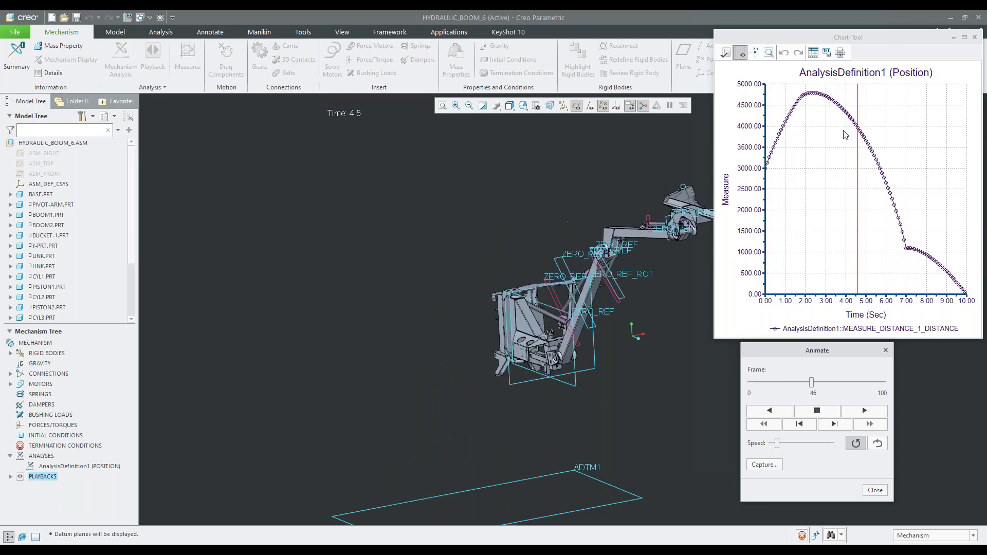
{"action": "scroll", "coordinate": [442, 314], "scroll_direction": "up", "scroll_amount": 5}
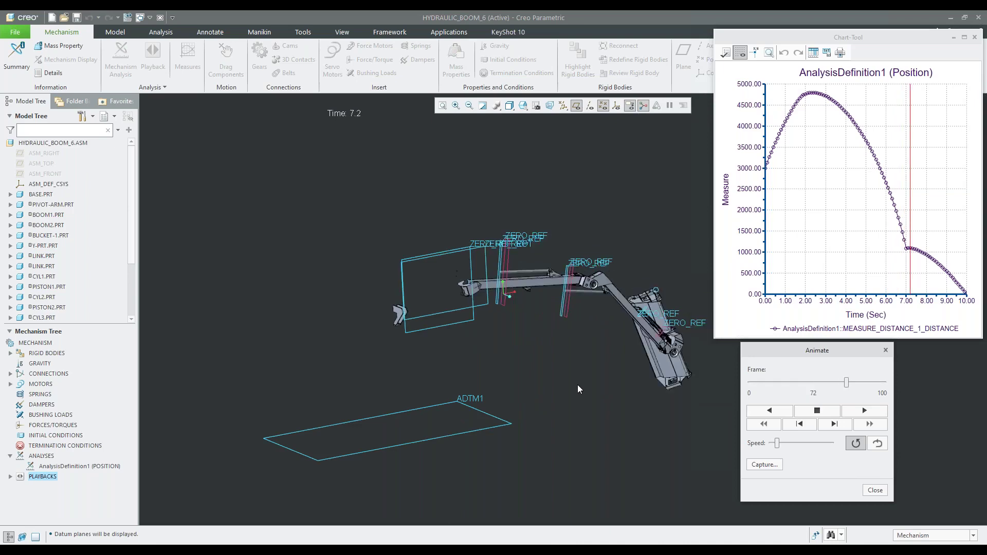
{"action": "scroll", "coordinate": [585, 391], "scroll_direction": "down", "scroll_amount": 2}
{"action": "scroll", "coordinate": [665, 343], "scroll_direction": "down", "scroll_amount": 3}
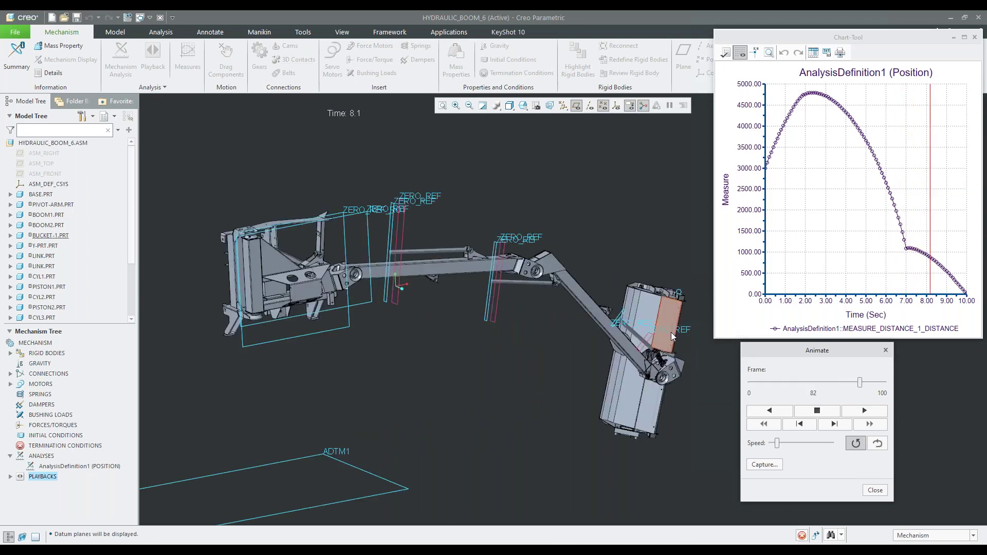
{"action": "middle_click_drag", "start_coordinate": [382, 348], "coordinate": [391, 288]}
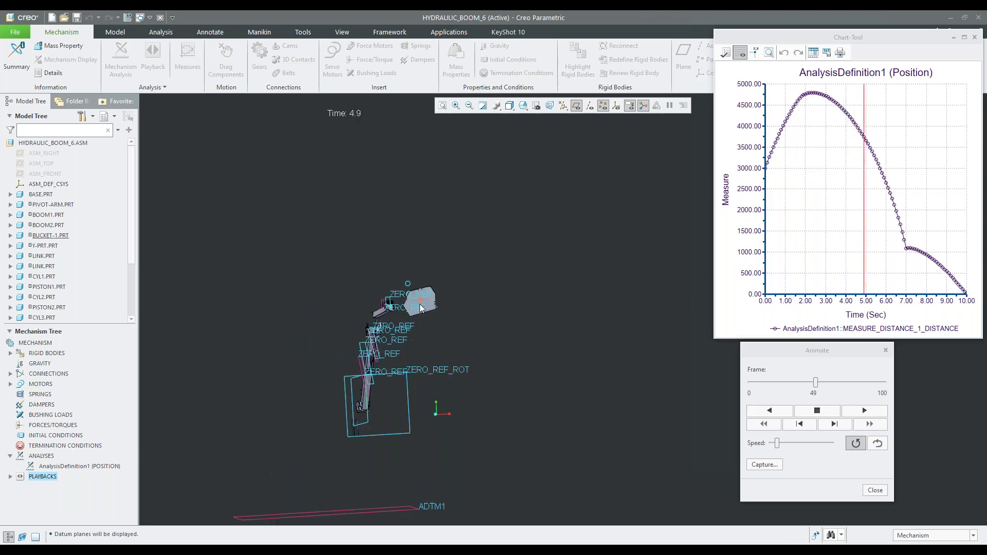
{"action": "middle_click_drag", "start_coordinate": [449, 302], "coordinate": [415, 452]}
{"action": "scroll", "coordinate": [443, 440], "scroll_direction": "down", "scroll_amount": 2}
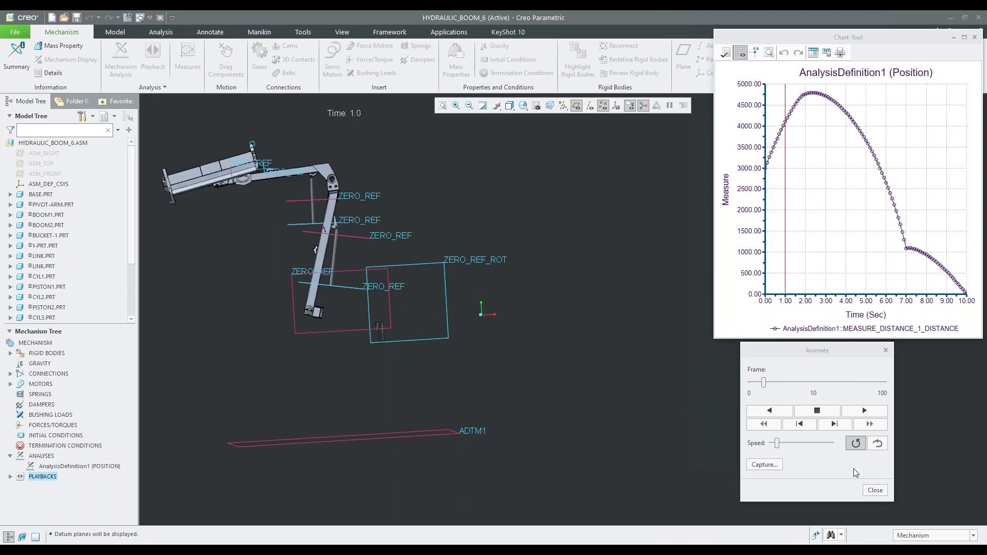
Close Animate, Playbacks and the distance chart.
{"action": "left_click", "coordinate": [881, 490]}
{"action": "left_click", "coordinate": [855, 245]}
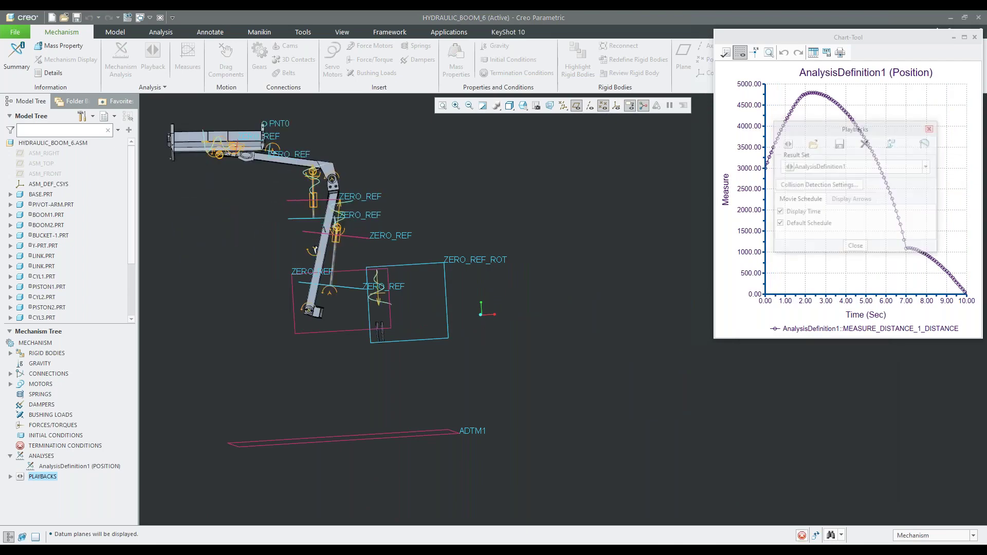
{"action": "left_click_drag", "start_coordinate": [849, 37], "coordinate": [764, 122]}
{"action": "left_click", "coordinate": [684, 540]}
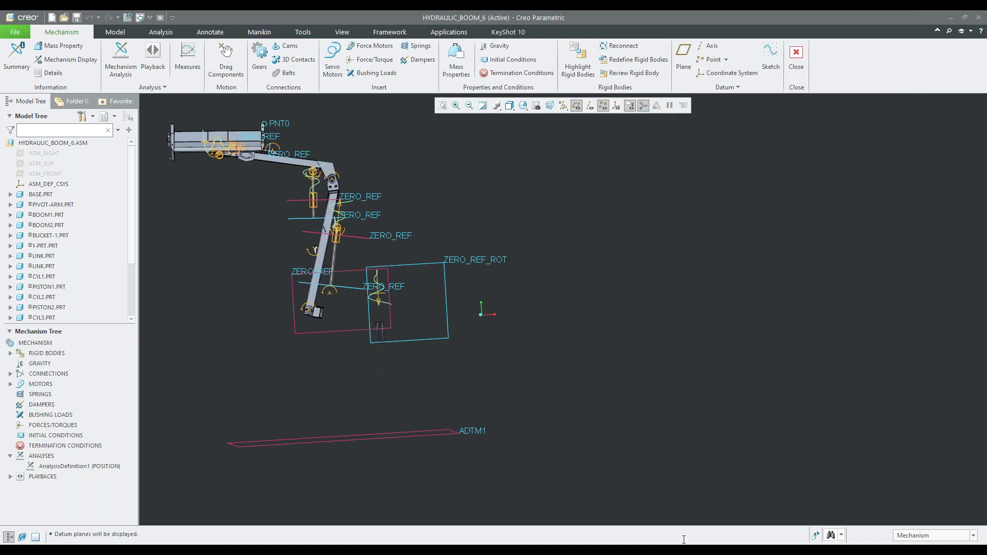
{"action": "key", "text": "alt+Tab"}
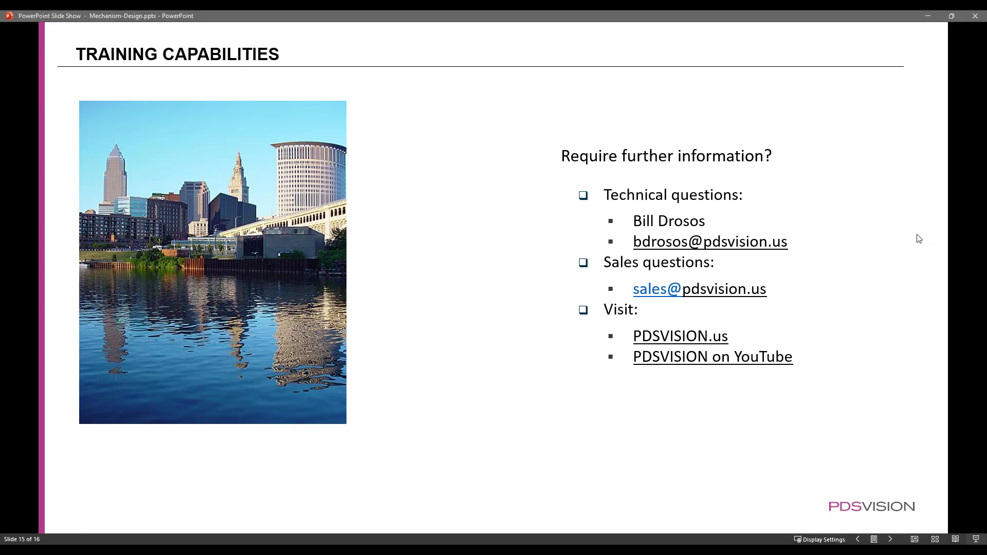
{"action": "key", "text": "alt+Tab"}
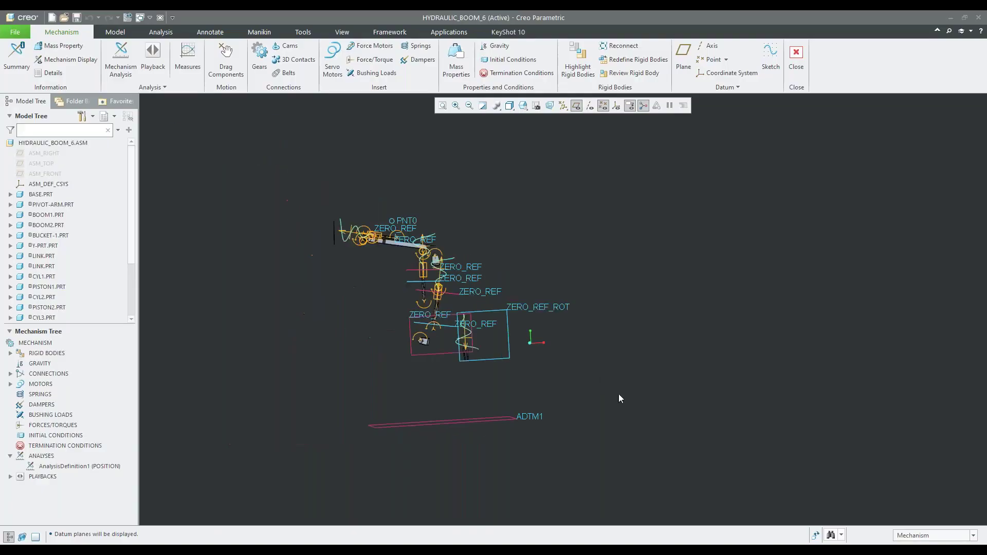
Play AnalysisDefinition1 and open Capture, keeping MPEG for HYDRAULIC_BOOM_6.mpg at 25 fps.
{"action": "left_click", "coordinate": [11, 476]}
{"action": "left_click", "coordinate": [52, 488]}
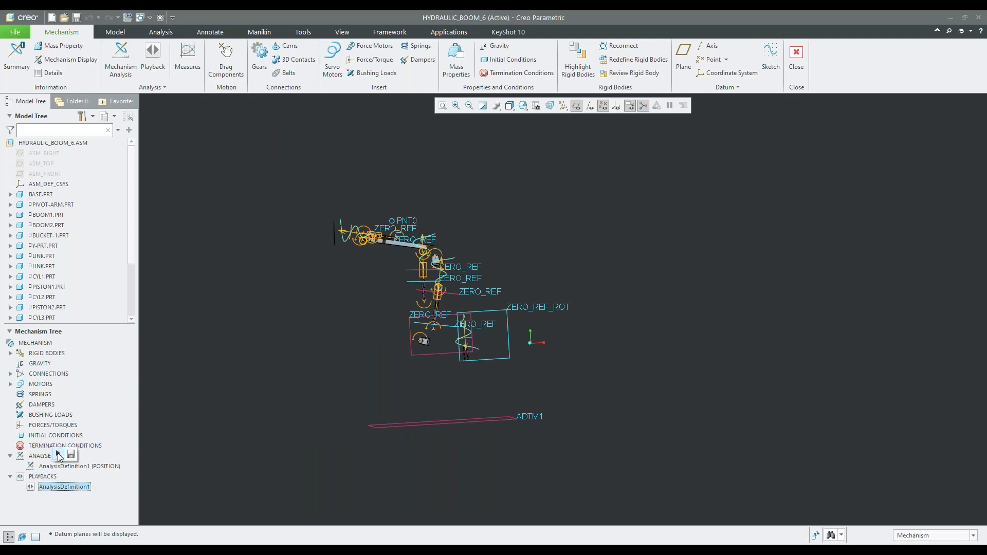
{"action": "left_click", "coordinate": [58, 455]}
{"action": "left_click", "coordinate": [747, 367]}
{"action": "left_click", "coordinate": [878, 196]}
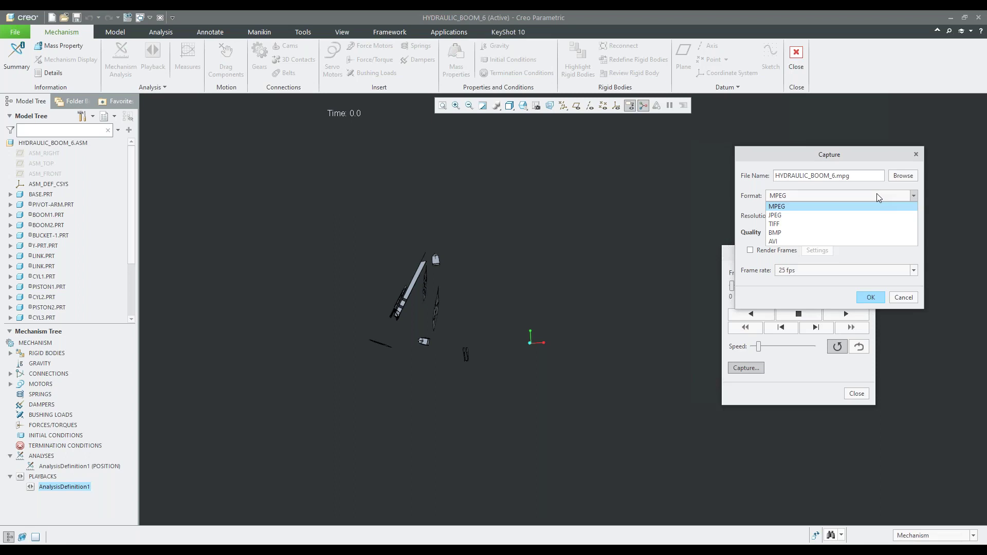
{"action": "left_click", "coordinate": [877, 194]}
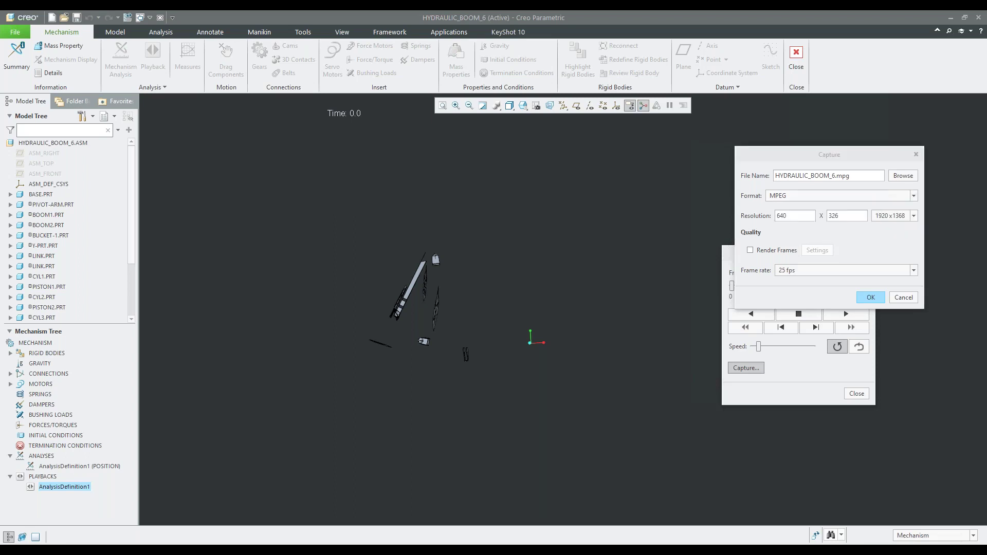